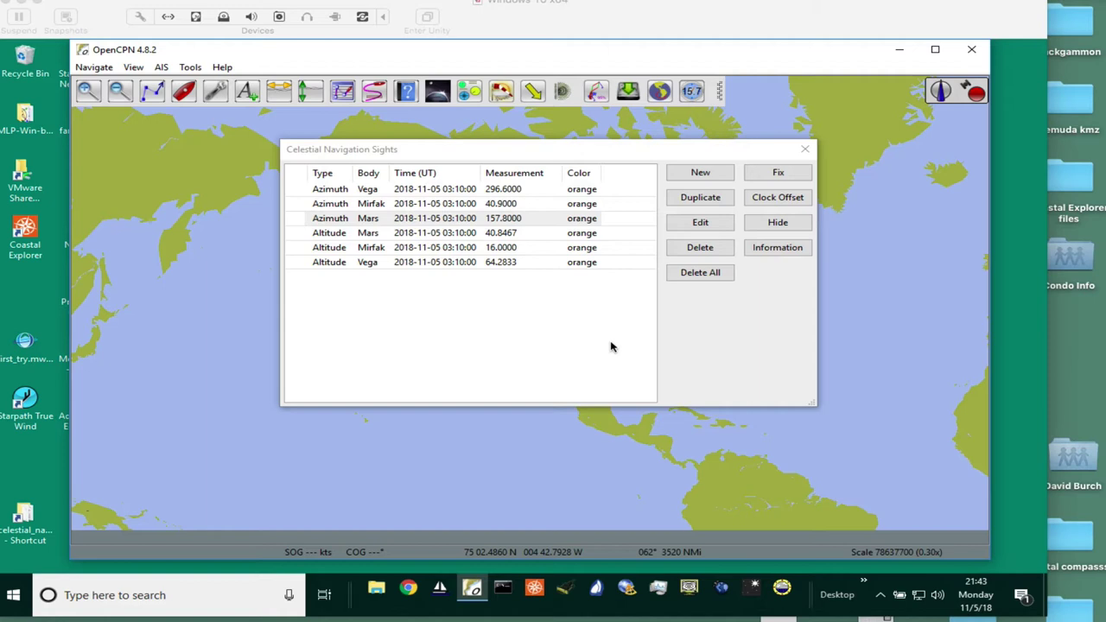
# - Show the Mars, Mirfak and Vega altitude sights on the chart and start a new sight
pyautogui.click(605, 153)
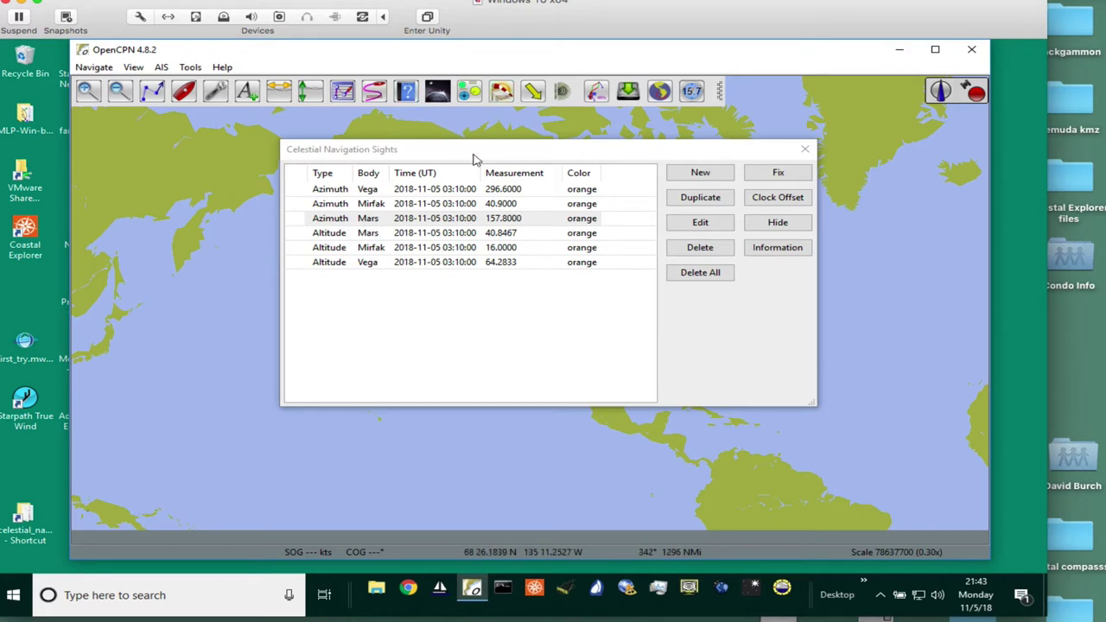
pyautogui.moveTo(474, 159); pyautogui.dragTo(501, 150)
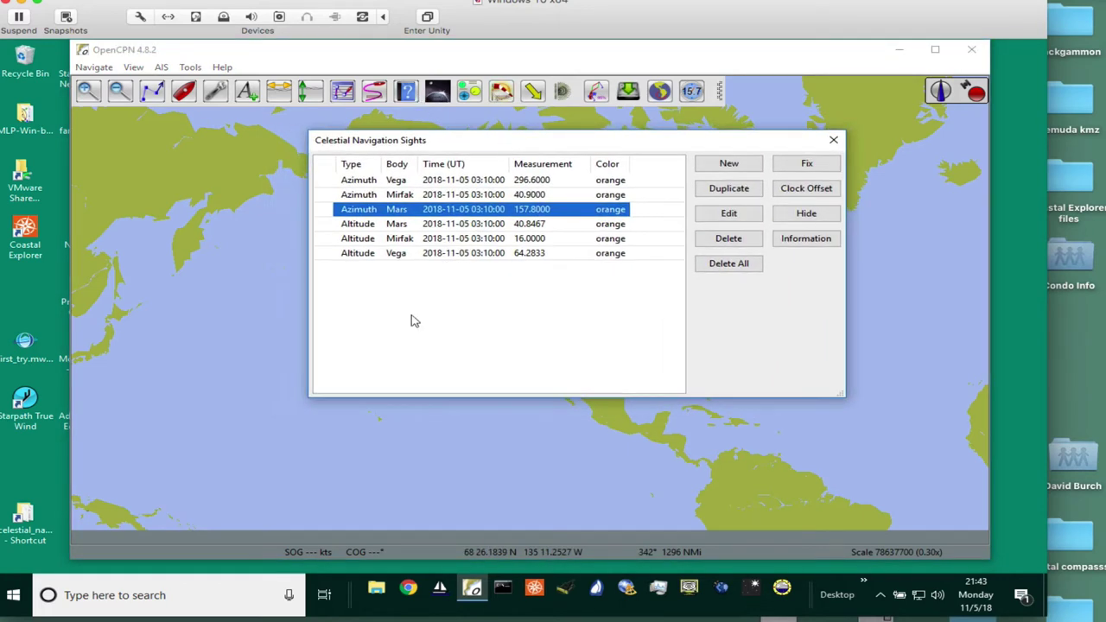
pyautogui.click(413, 321)
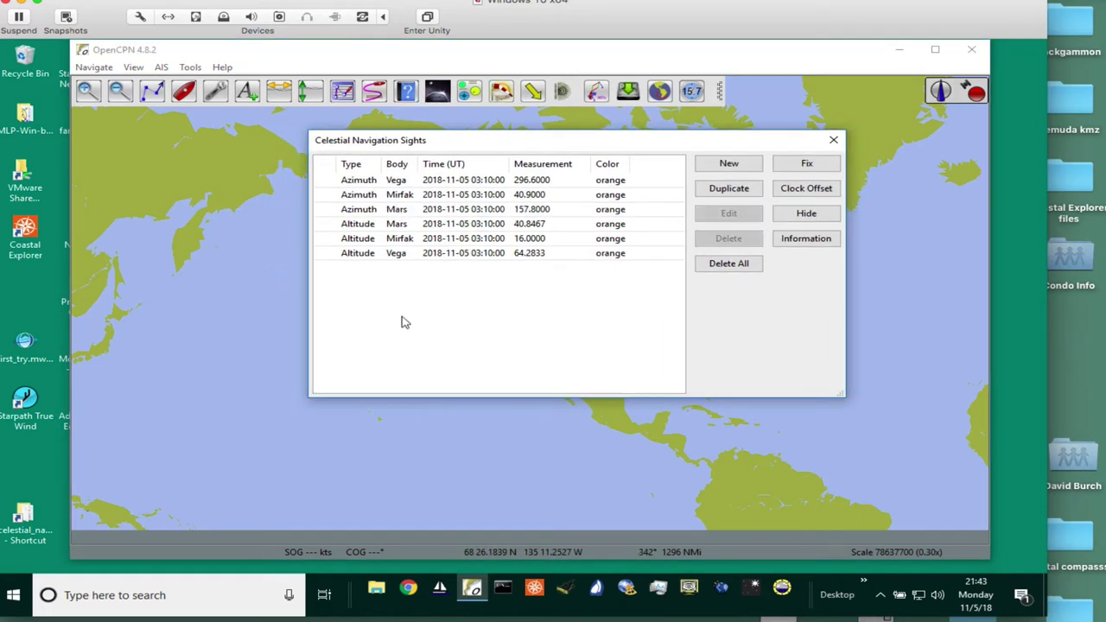
pyautogui.click(328, 224)
pyautogui.click(327, 238)
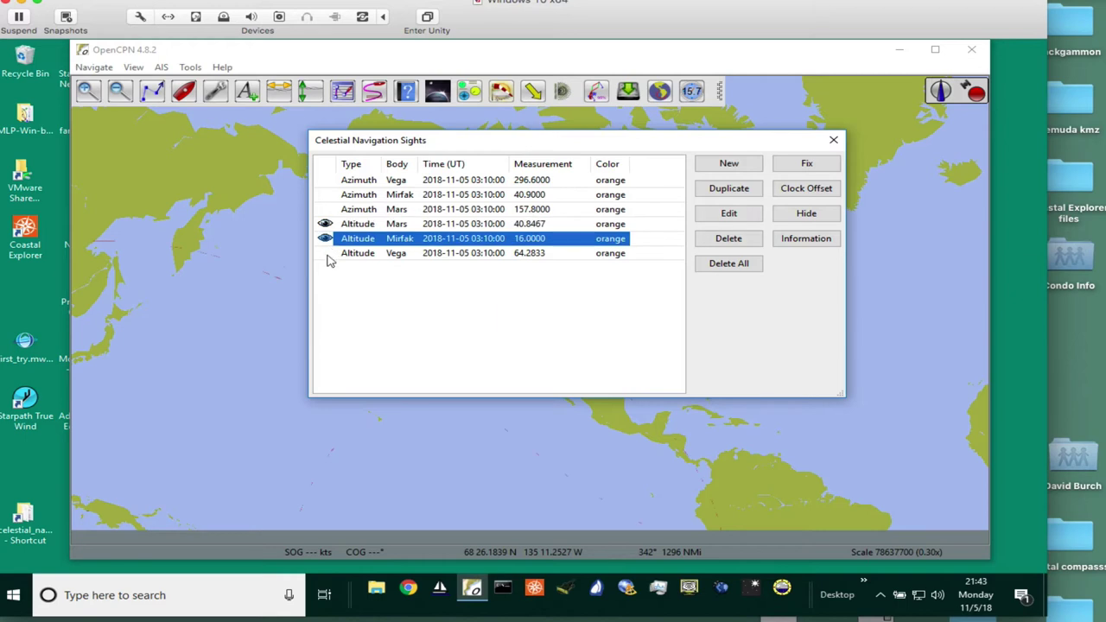
pyautogui.click(327, 253)
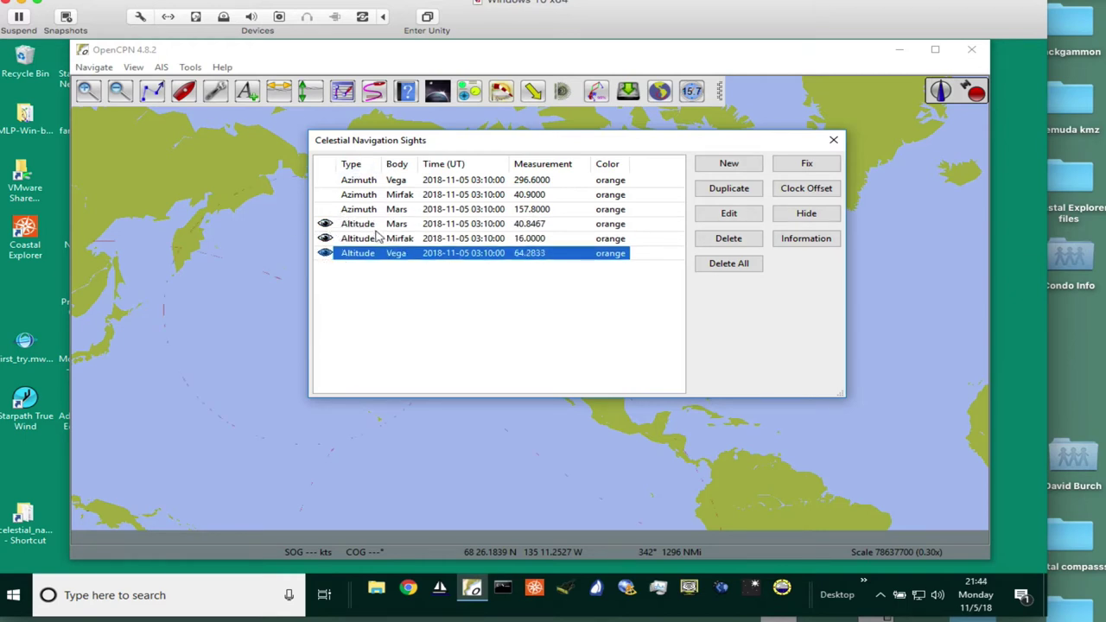
pyautogui.click(730, 167)
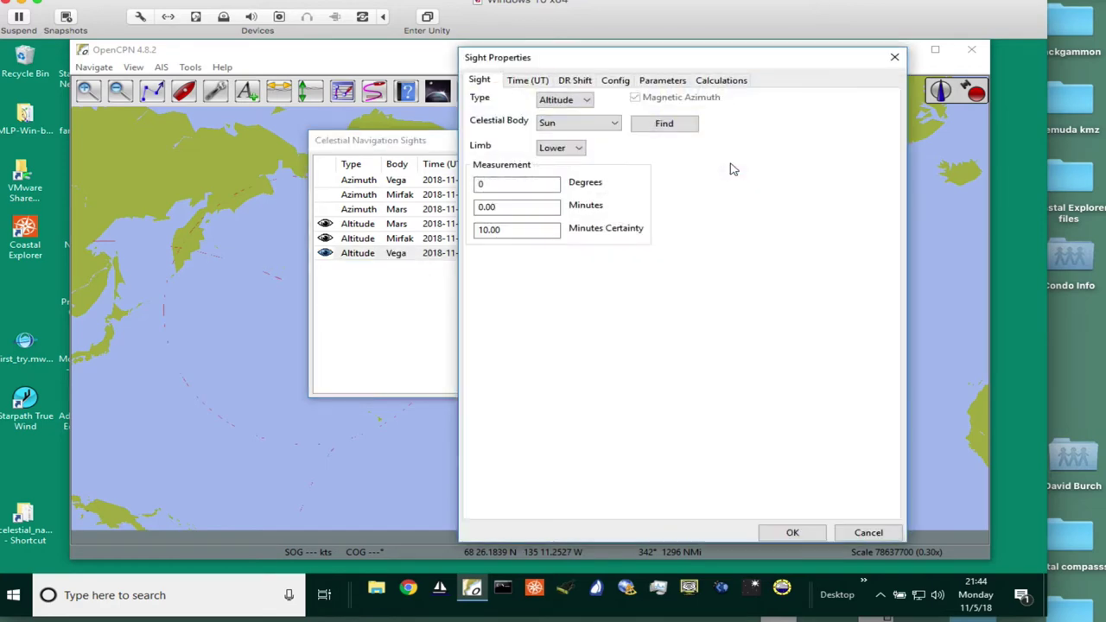
# - Check the sight types in the Type list, keep Altitude, then cancel the new sight
pyautogui.click(558, 100)
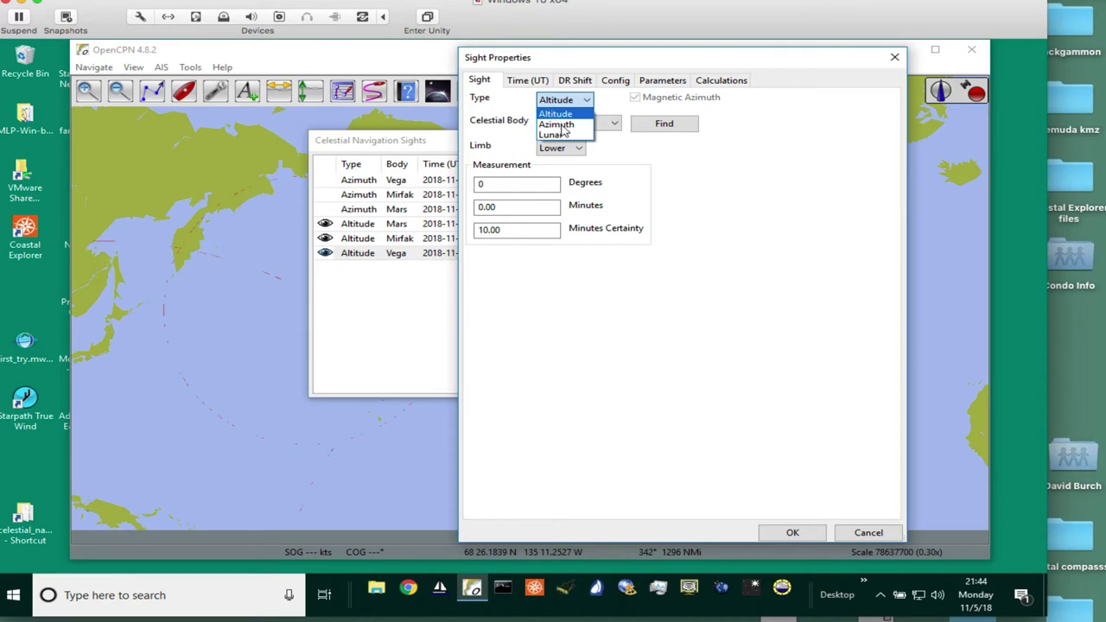
pyautogui.click(738, 198)
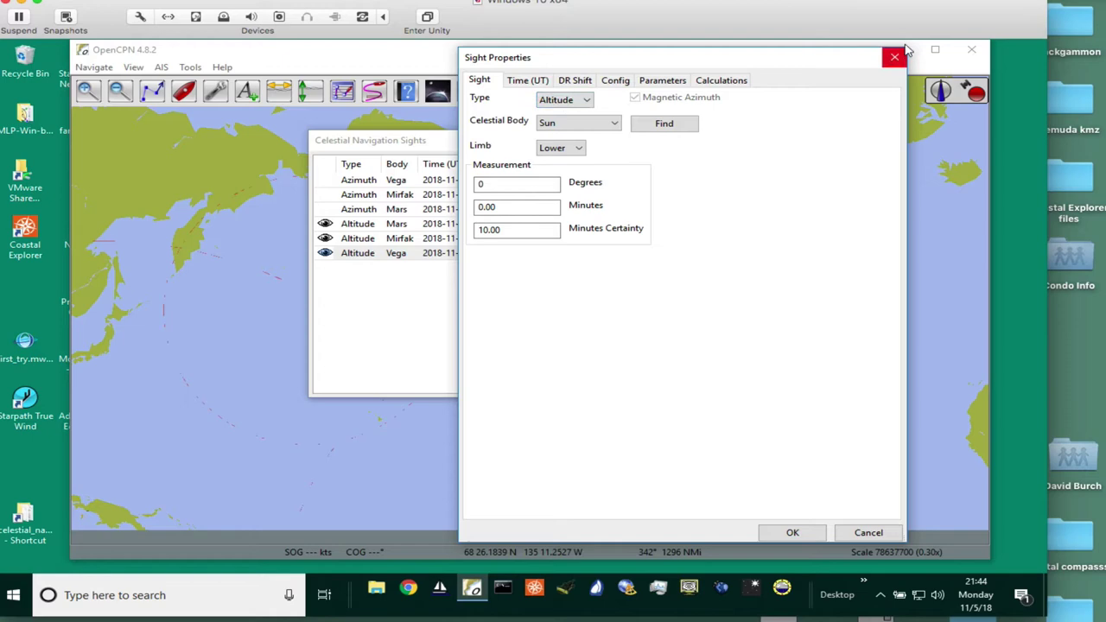
pyautogui.click(895, 57)
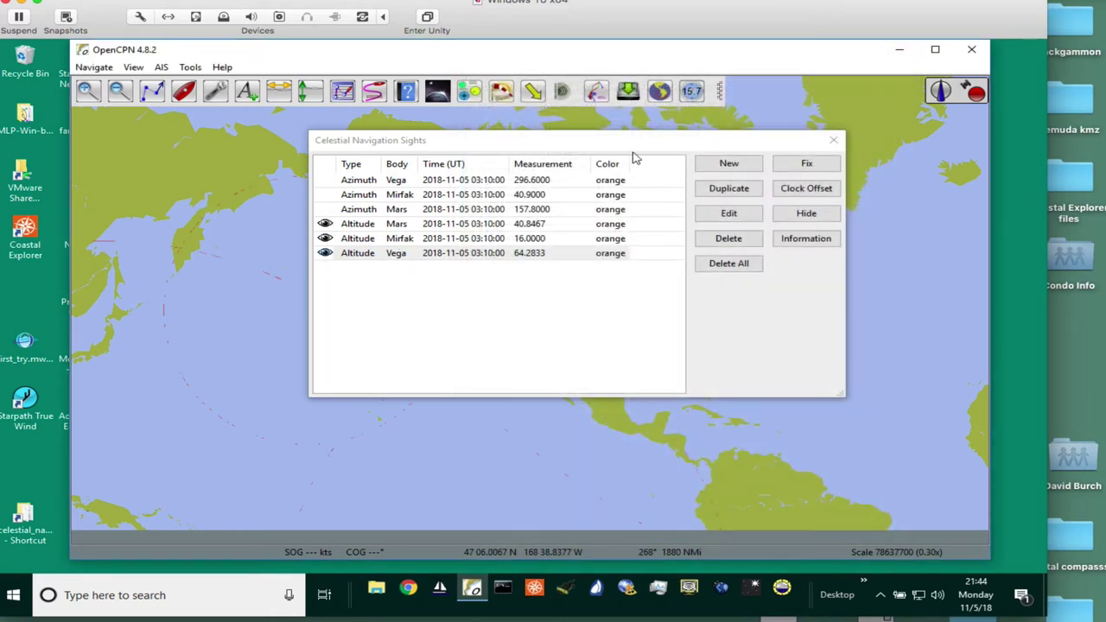
# - Move the Sights list aside and zoom in on the Azimuth fix DR
pyautogui.moveTo(626, 143); pyautogui.dragTo(918, 168)
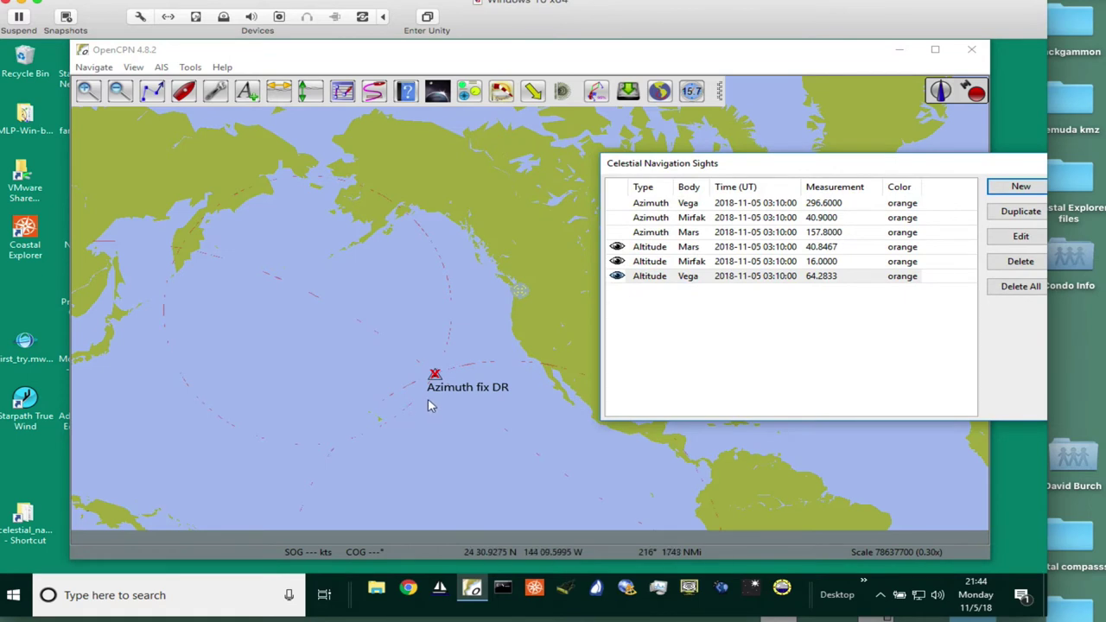
pyautogui.scroll(3, 432, 406)
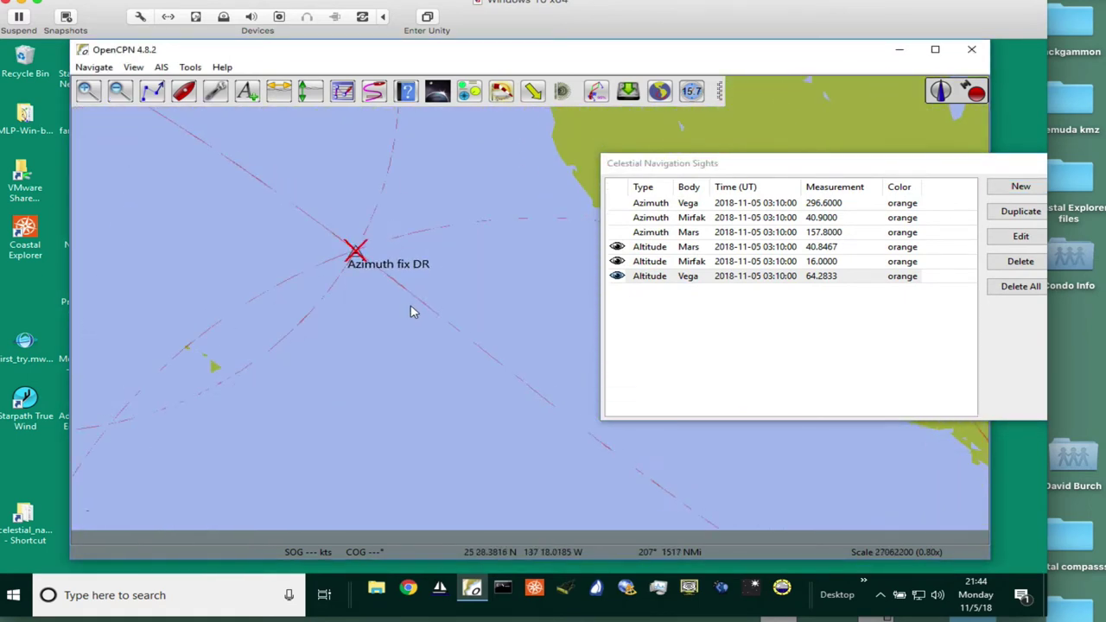
pyautogui.moveTo(413, 312); pyautogui.dragTo(504, 336)
pyautogui.scroll(3, 492, 329)
pyautogui.moveTo(435, 314); pyautogui.dragTo(563, 354)
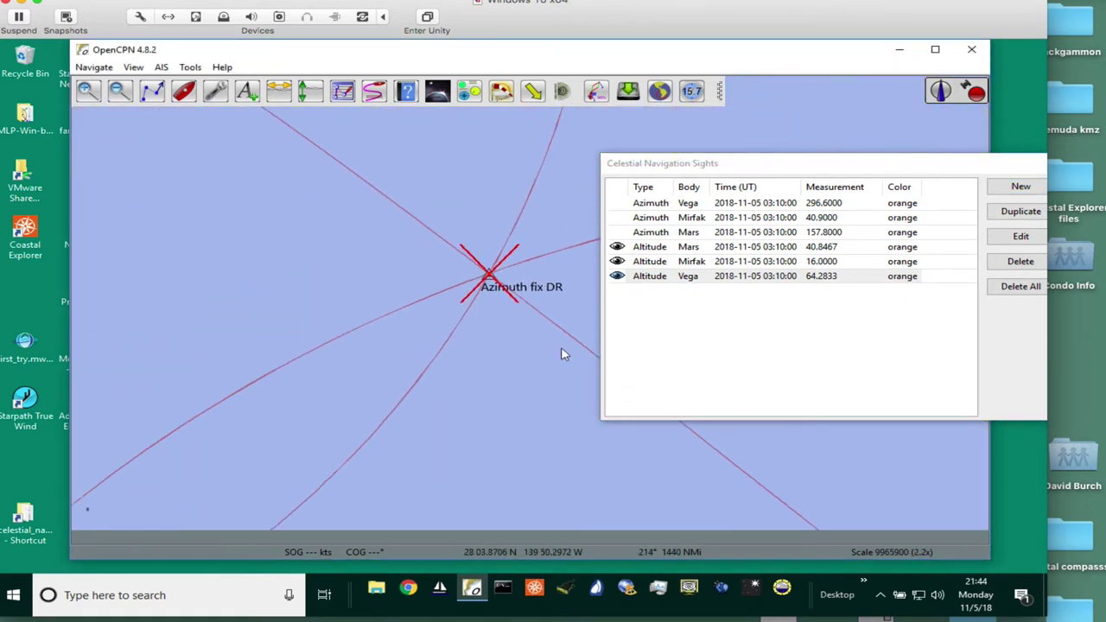
pyautogui.scroll(1, 542, 339)
pyautogui.moveTo(441, 323); pyautogui.dragTo(456, 386)
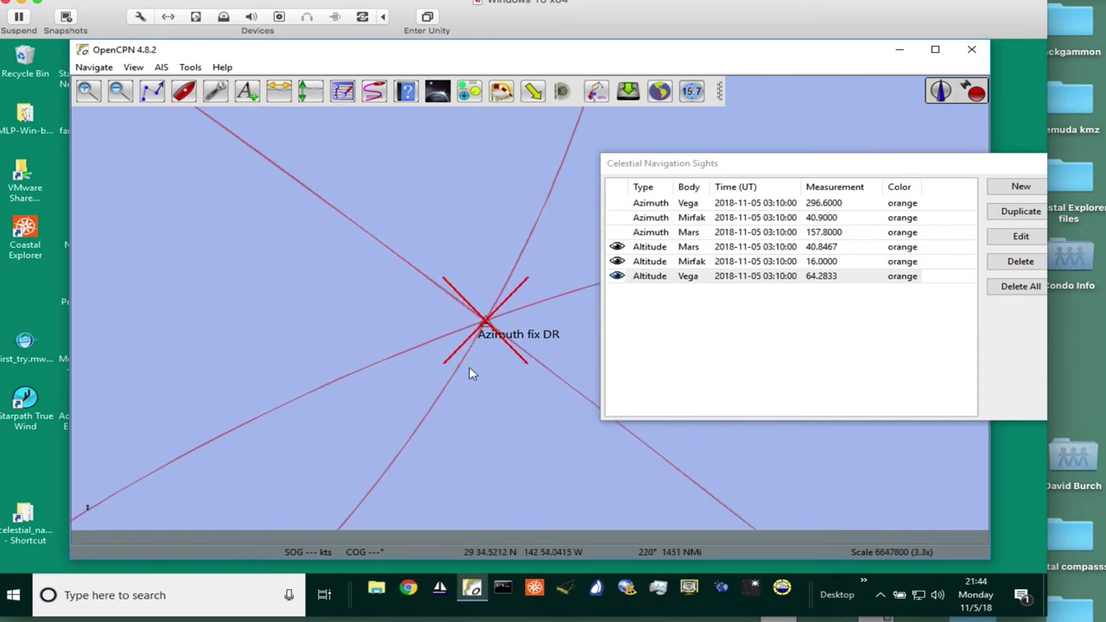
pyautogui.scroll(5, 469, 373)
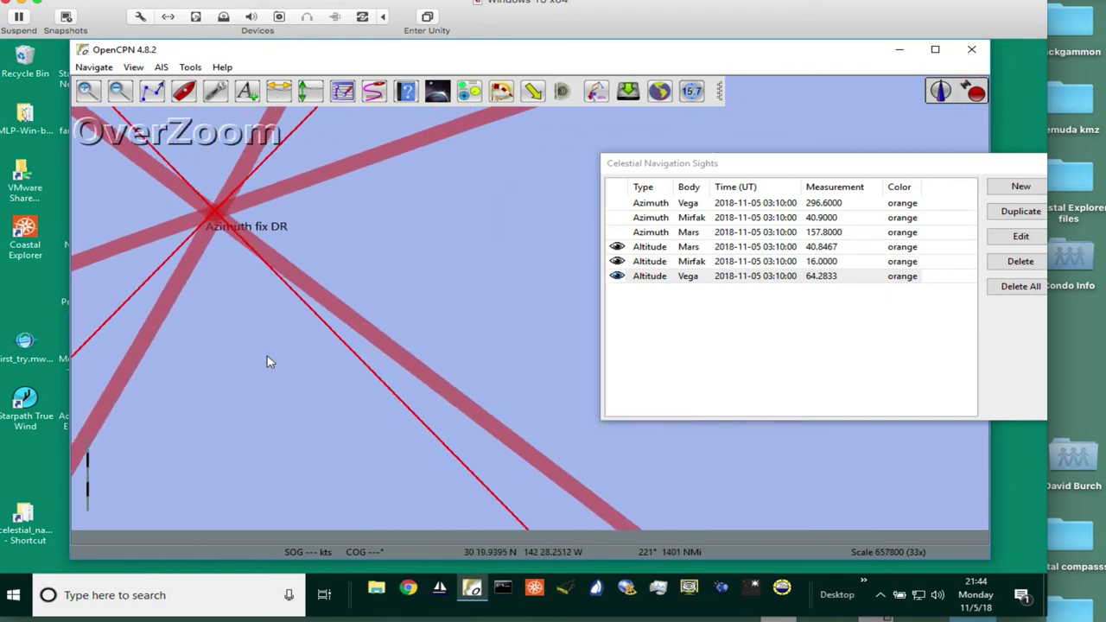
# - Recentre the chart on the Azimuth fix DR and bring the almanac image over it
pyautogui.scroll(-3, 345, 394)
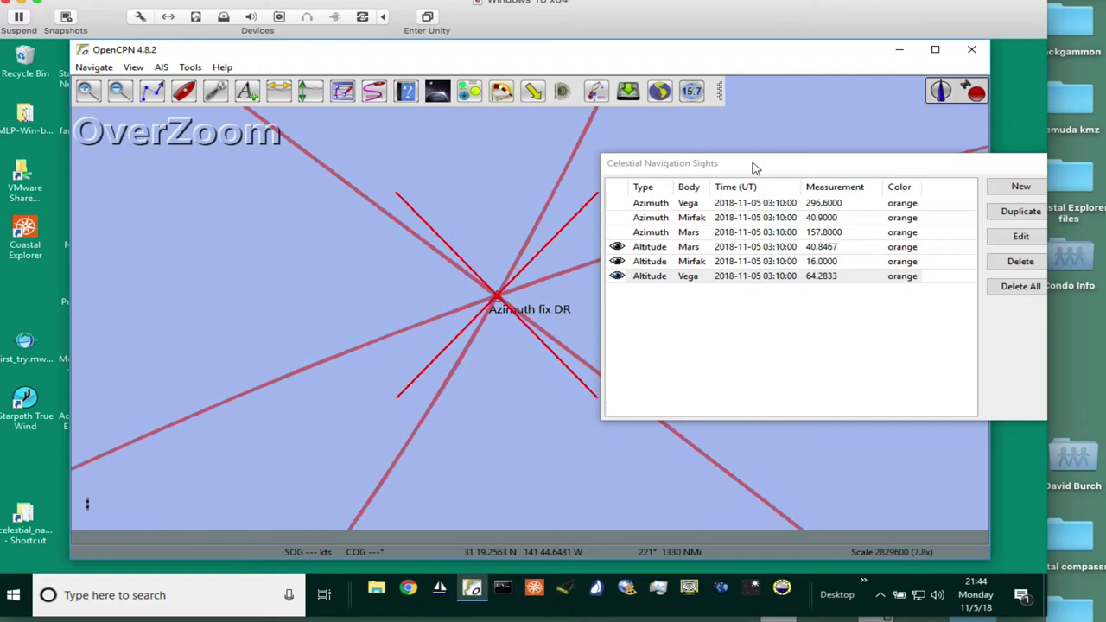
pyautogui.moveTo(755, 167); pyautogui.dragTo(927, 365)
pyautogui.moveTo(639, 324); pyautogui.dragTo(585, 276)
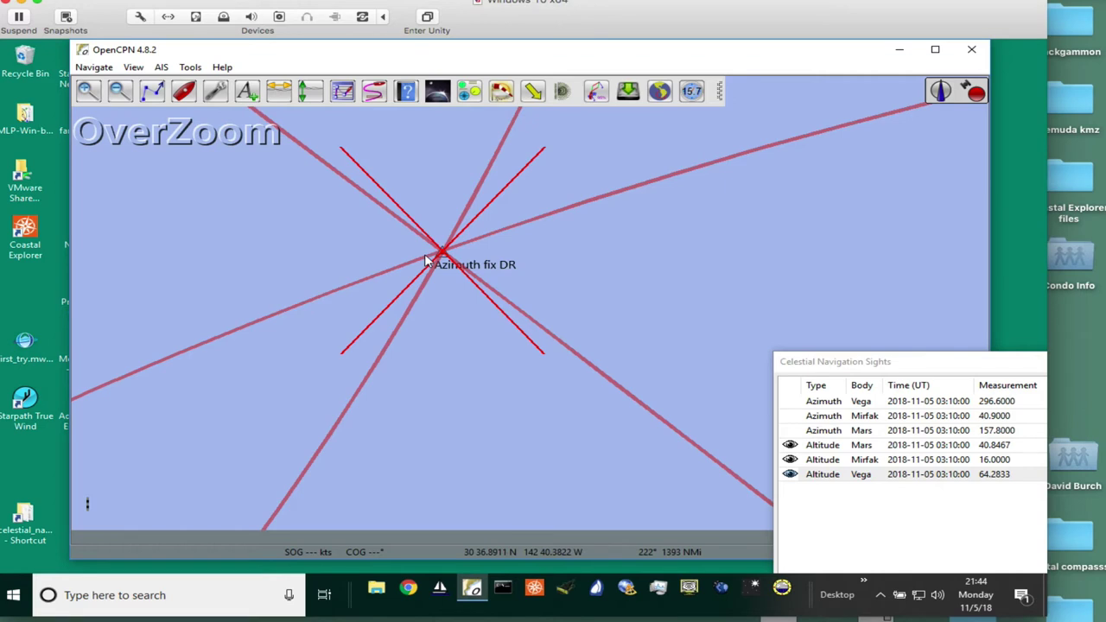
pyautogui.scroll(1, 426, 261)
pyautogui.moveTo(488, 334); pyautogui.dragTo(556, 333)
pyautogui.scroll(-2, 555, 332)
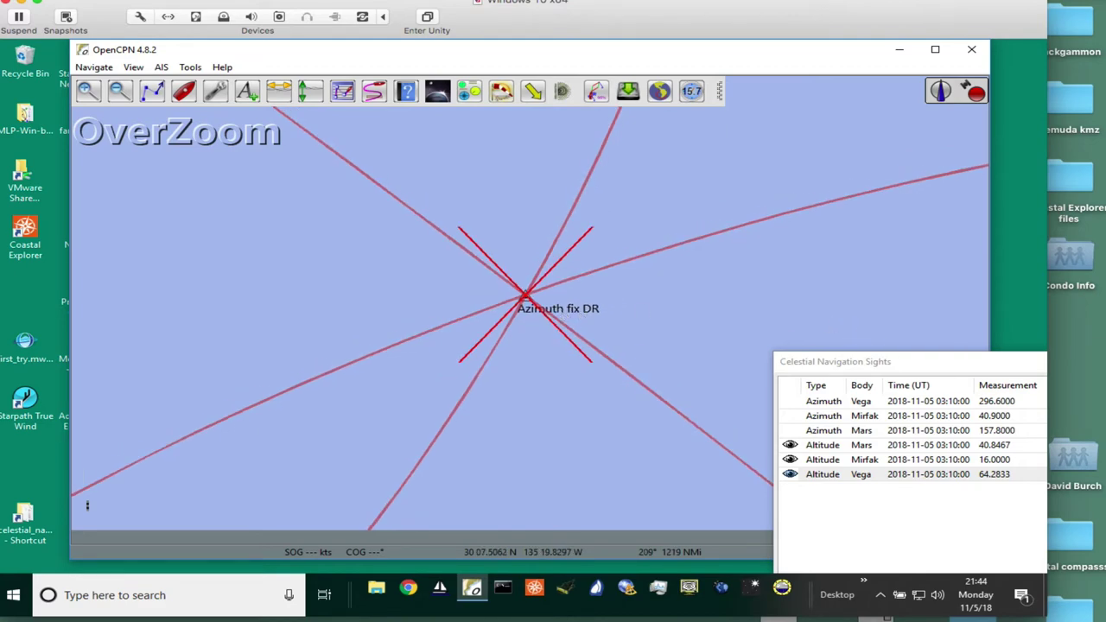
pyautogui.moveTo(1105, 26); pyautogui.dragTo(431, 62)
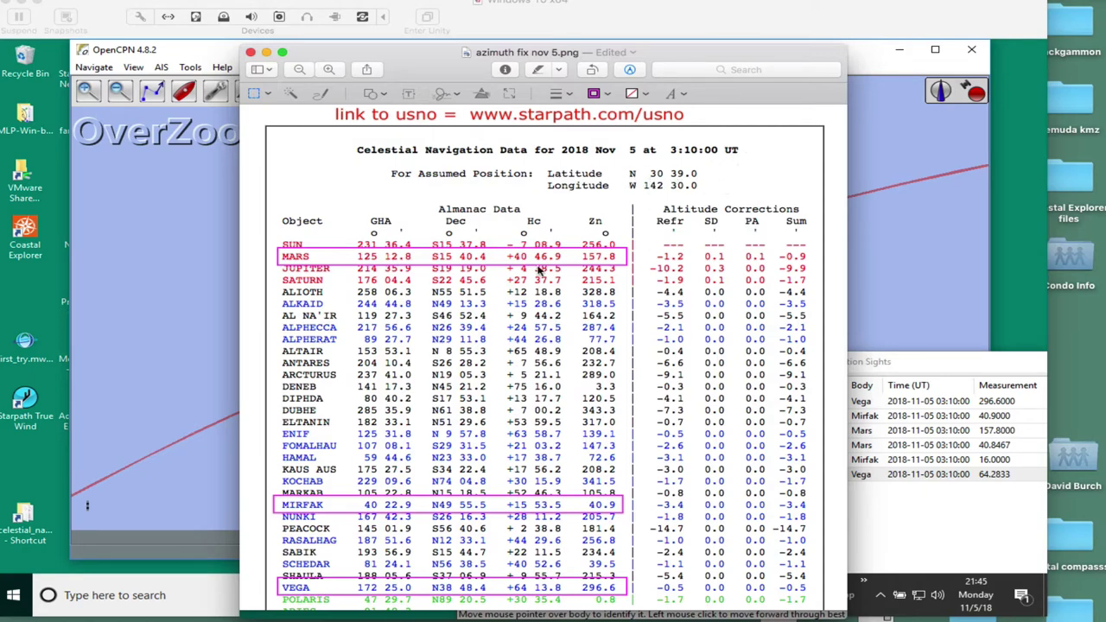
# - Position the azimuth fix nov 5.png almanac window beside the chart, clearing a stray selection
pyautogui.moveTo(478, 85); pyautogui.dragTo(450, 72)
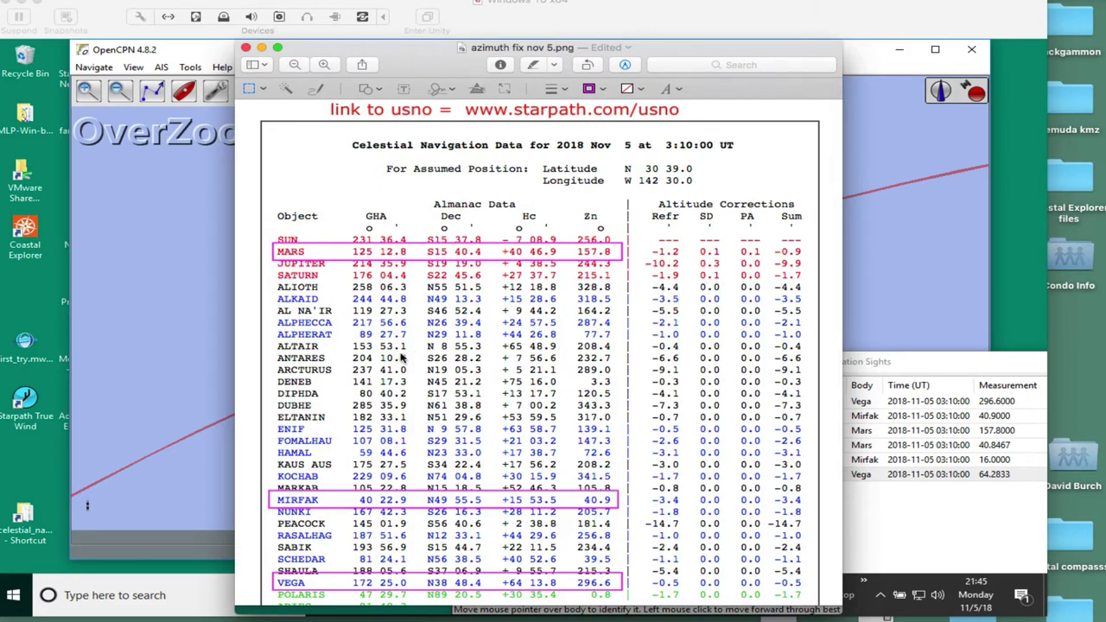
pyautogui.moveTo(399, 353)
pyautogui.mouseDown()
pyautogui.moveTo(437, 322)
pyautogui.moveTo(406, 346)
pyautogui.mouseUp()
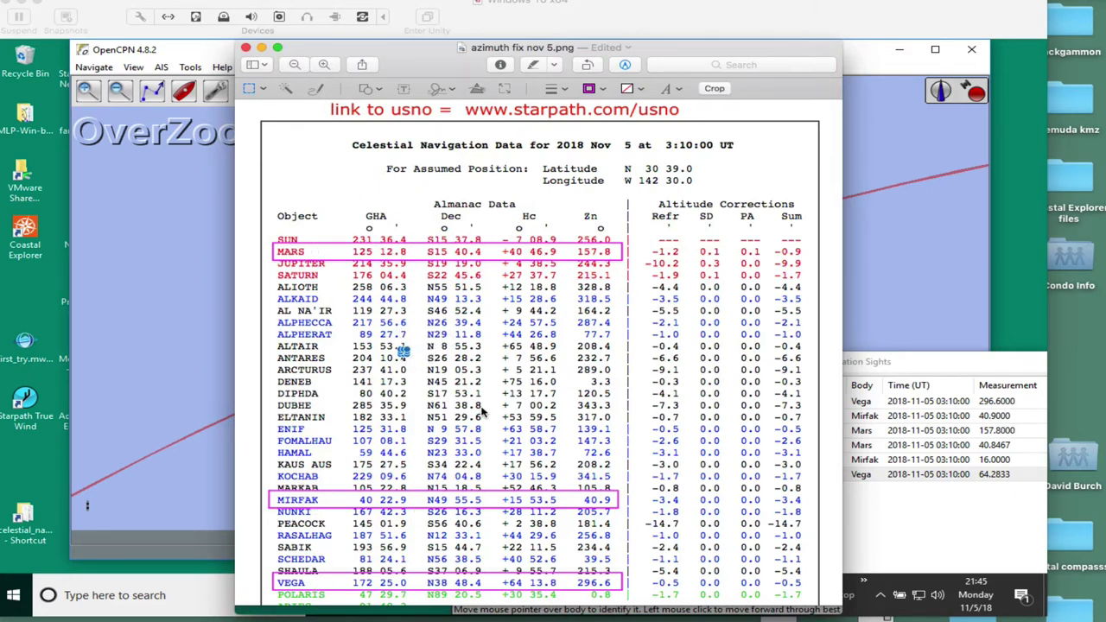
pyautogui.click(467, 370)
pyautogui.moveTo(406, 57); pyautogui.dragTo(471, 39)
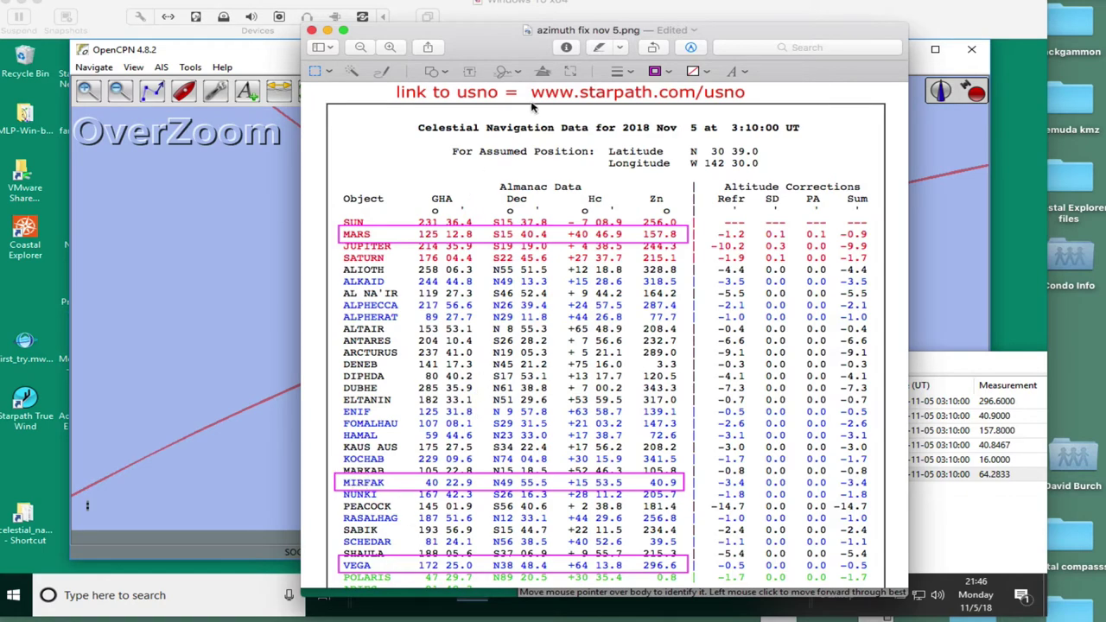
# - Slide the almanac image window right to uncover the chart's fix lines
pyautogui.moveTo(489, 53); pyautogui.dragTo(693, 41)
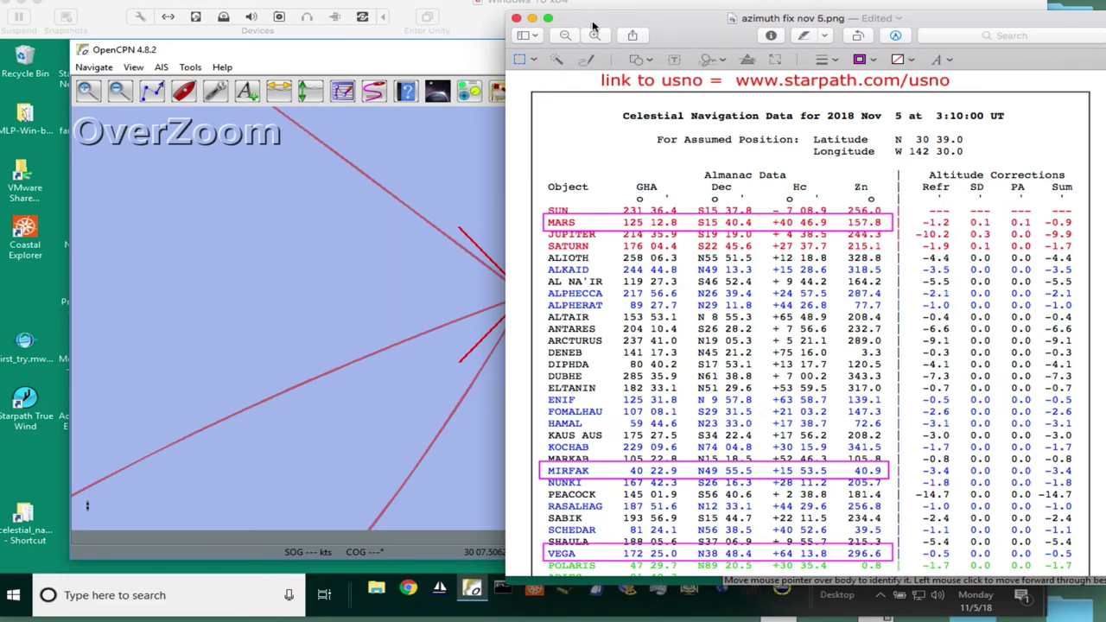
pyautogui.moveTo(663, 25); pyautogui.dragTo(746, 26)
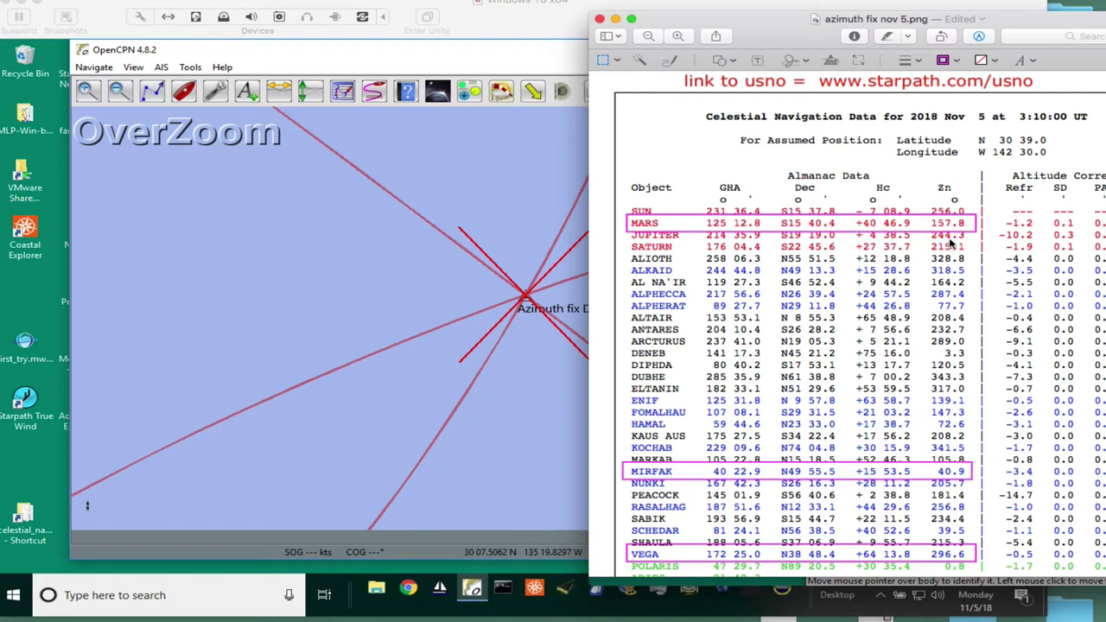
pyautogui.moveTo(864, 437); pyautogui.dragTo(838, 413)
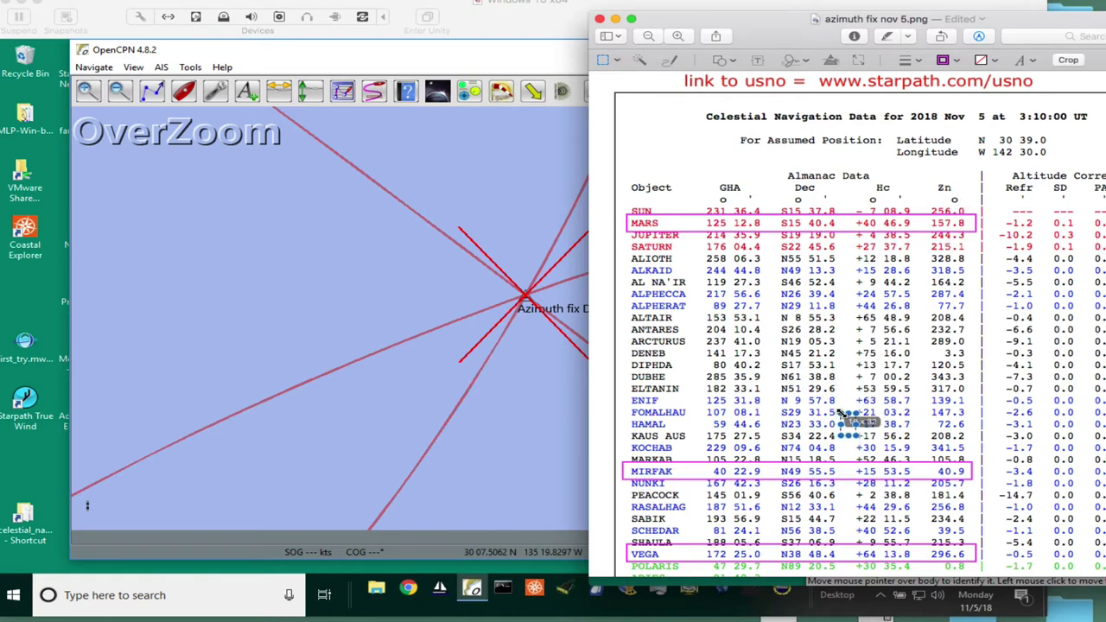
# - Select the MIRFAK box on the almanac image, then deselect it unchanged
pyautogui.click(750, 476)
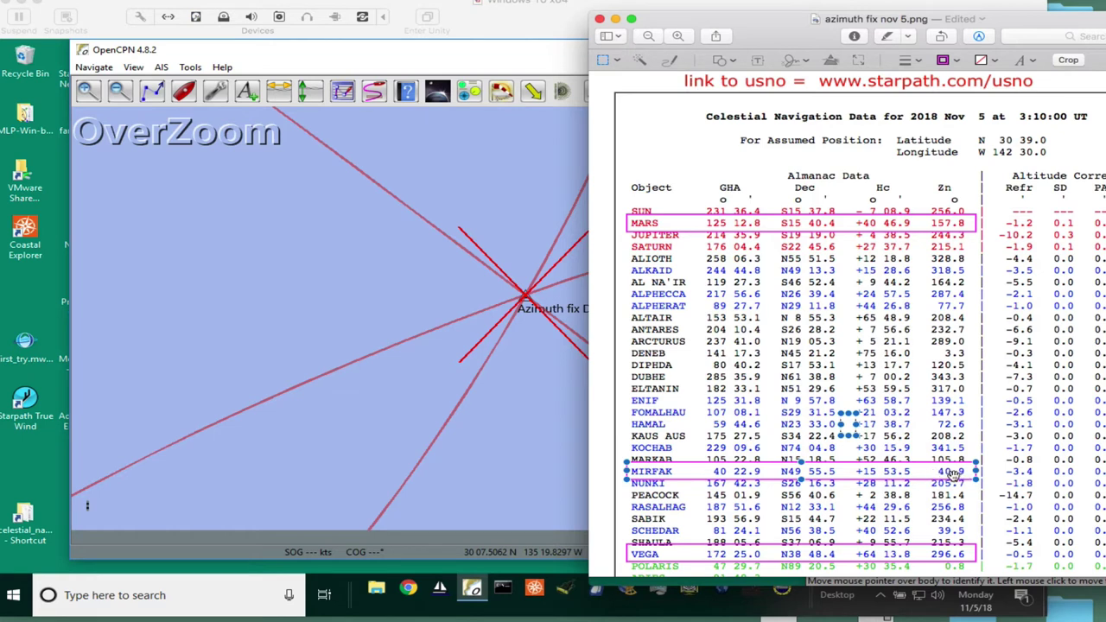
pyautogui.moveTo(957, 476); pyautogui.dragTo(959, 477)
pyautogui.click(655, 474)
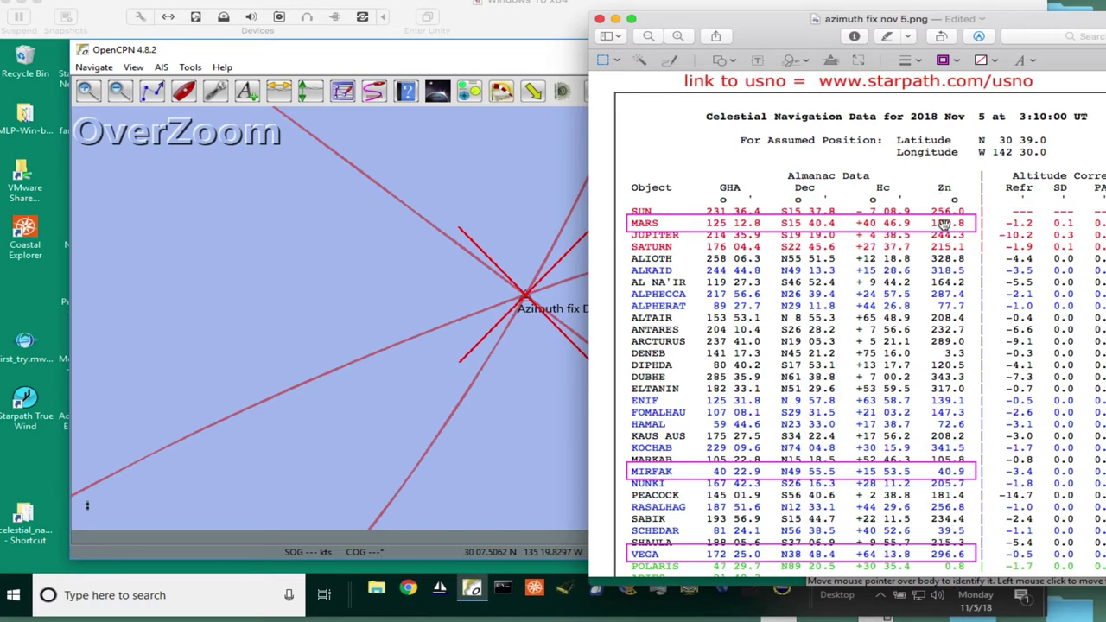
# - Move the almanac image to the left edge and the Sights list to the chart's upper centre
pyautogui.moveTo(762, 9); pyautogui.dragTo(704, 36)
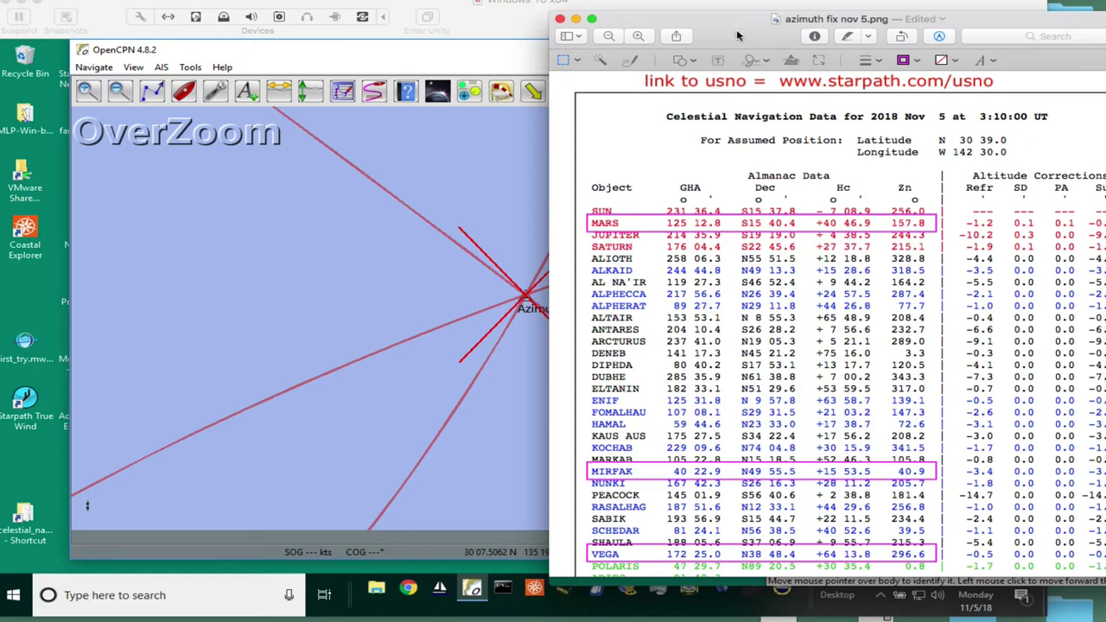
pyautogui.moveTo(738, 19); pyautogui.dragTo(977, 38)
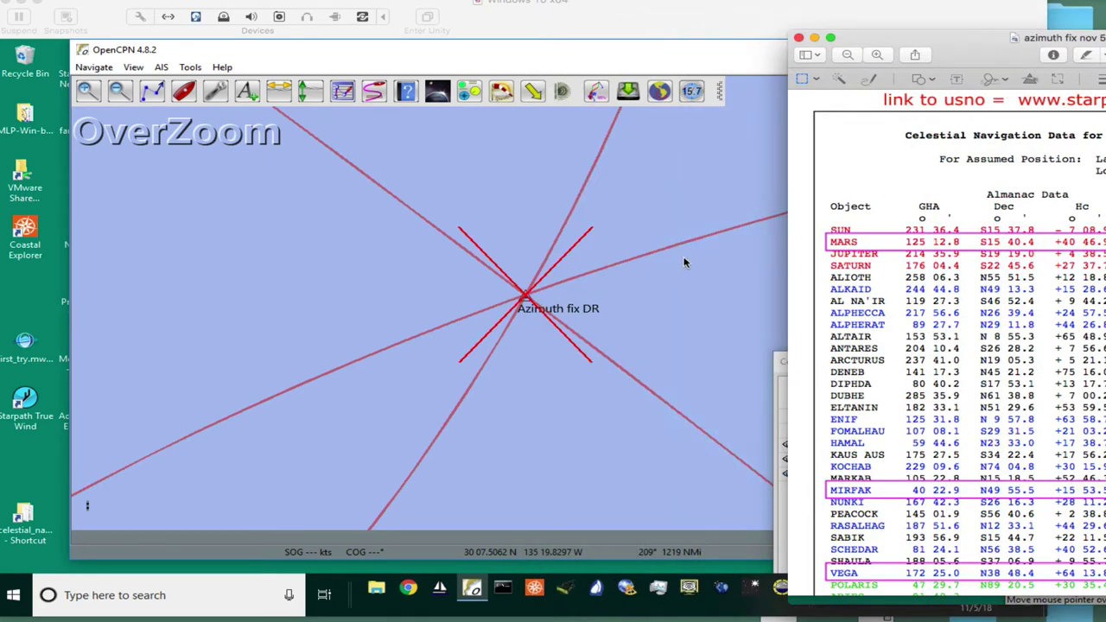
pyautogui.moveTo(951, 53); pyautogui.dragTo(183, 48)
pyautogui.moveTo(948, 363); pyautogui.dragTo(674, 148)
pyautogui.moveTo(482, 13); pyautogui.dragTo(476, 99)
# - Move the almanac image to the far right, enlarge it, and shift the Sights list left
pyautogui.click(435, 36)
pyautogui.moveTo(435, 36); pyautogui.dragTo(1104, 39)
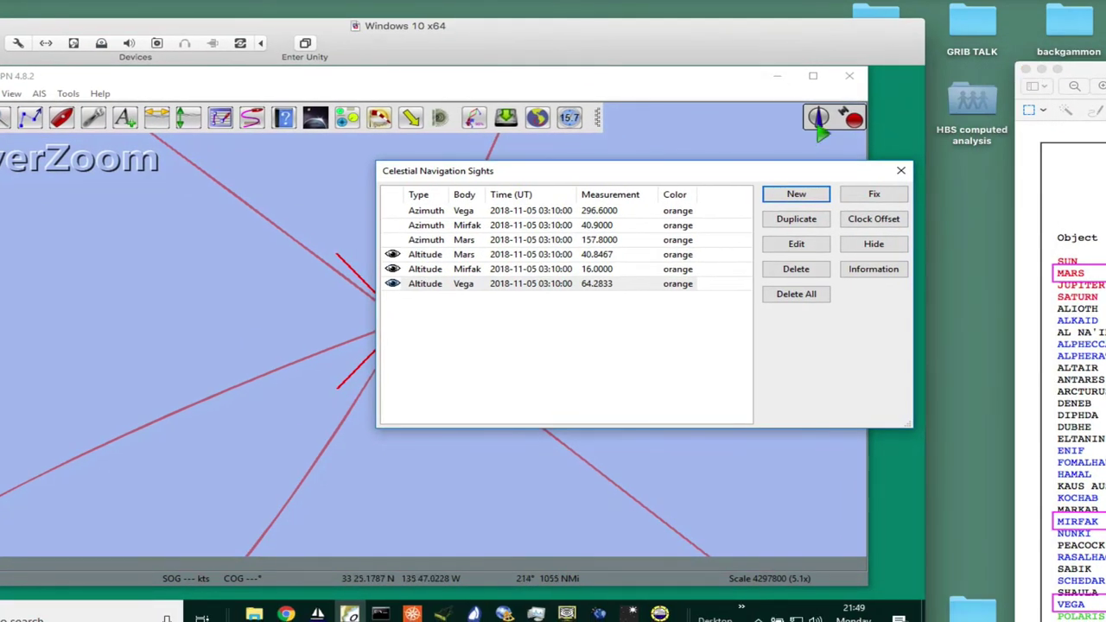
pyautogui.moveTo(801, 180); pyautogui.dragTo(599, 112)
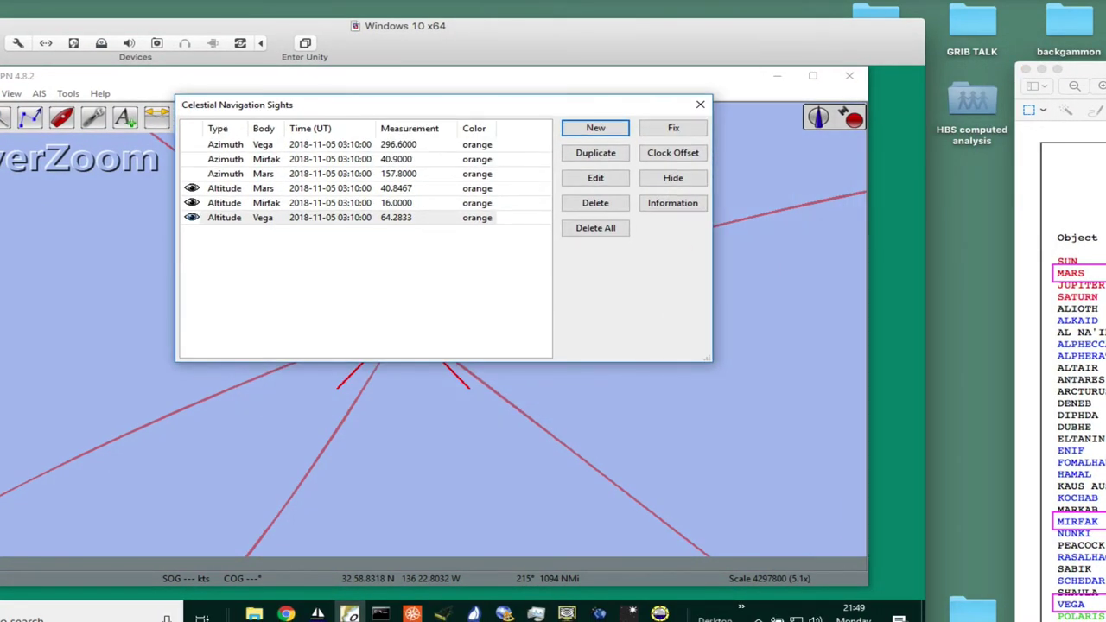
pyautogui.click(1069, 67)
pyautogui.click(1056, 68)
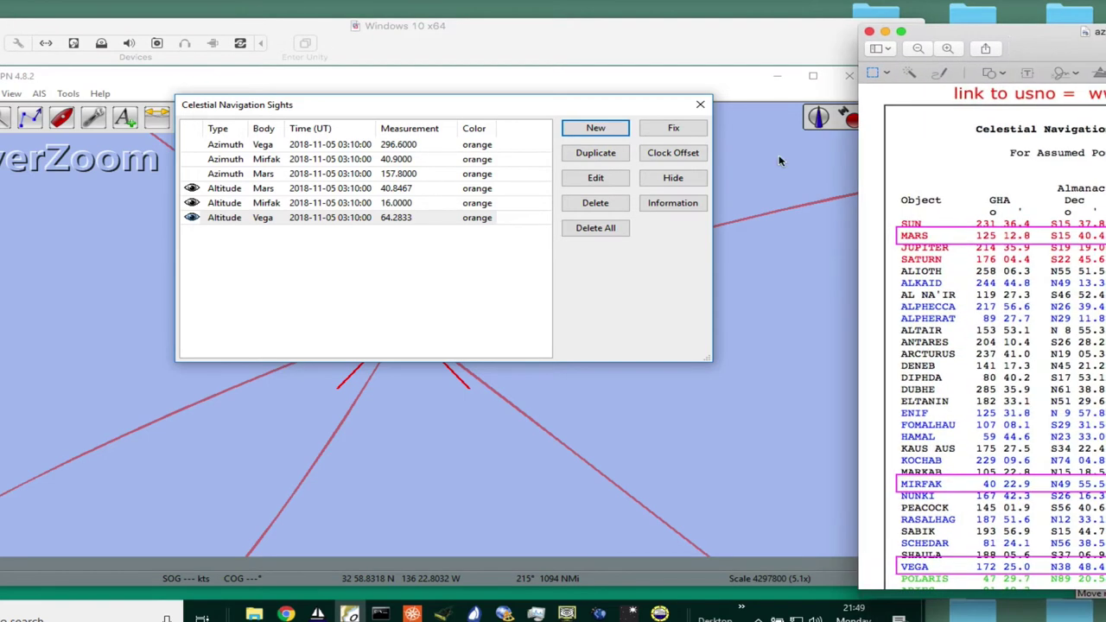
pyautogui.moveTo(603, 110); pyautogui.dragTo(496, 123)
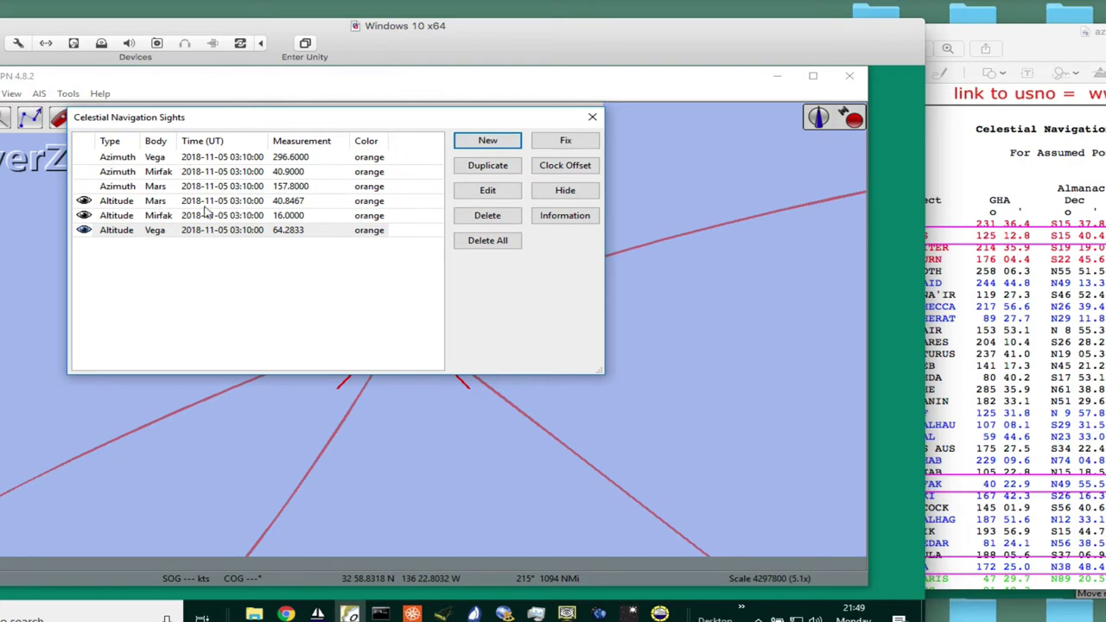
# - Open the Mars altitude sight's calculations and compare GHA 125 12.8' and Dec S 15 40.4' with the almanac
pyautogui.click(112, 202)
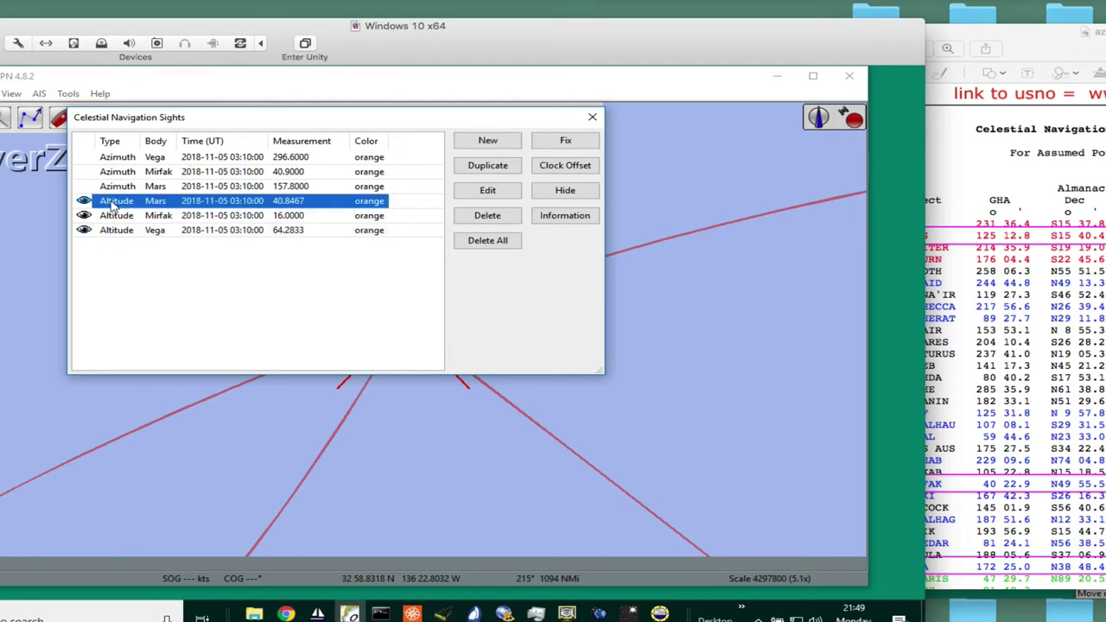
pyautogui.doubleClick(112, 203)
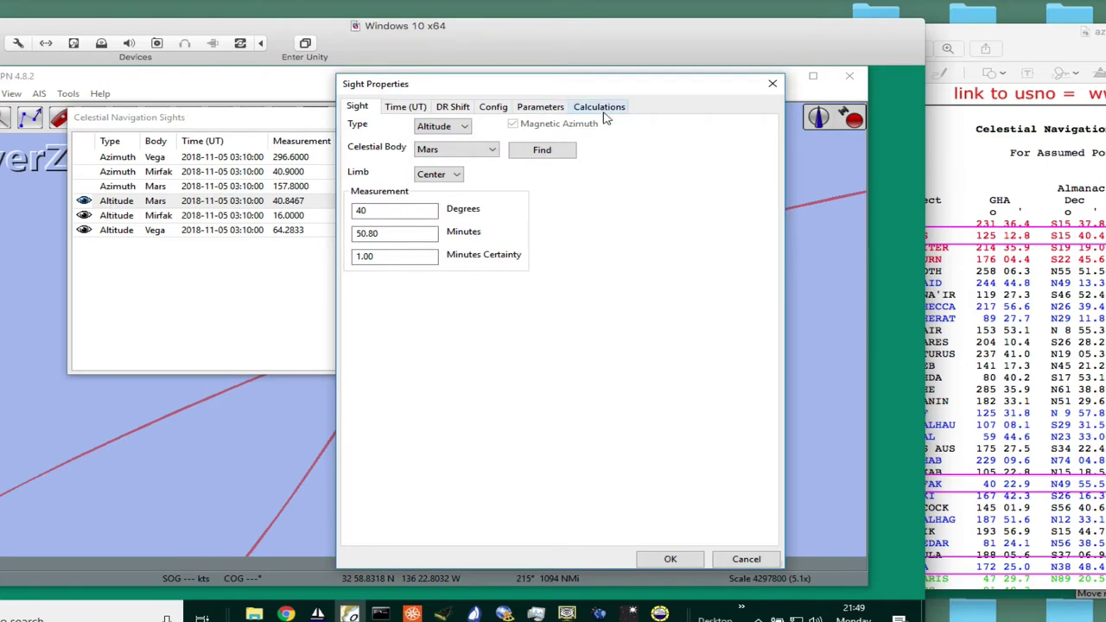
pyautogui.click(603, 110)
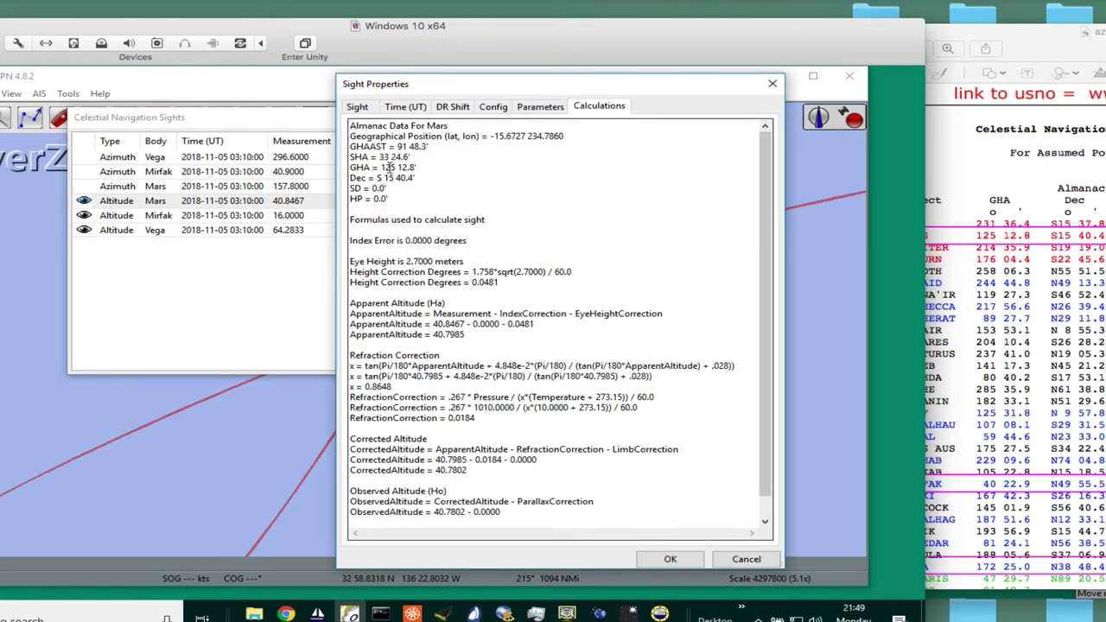
pyautogui.moveTo(351, 166); pyautogui.dragTo(453, 179)
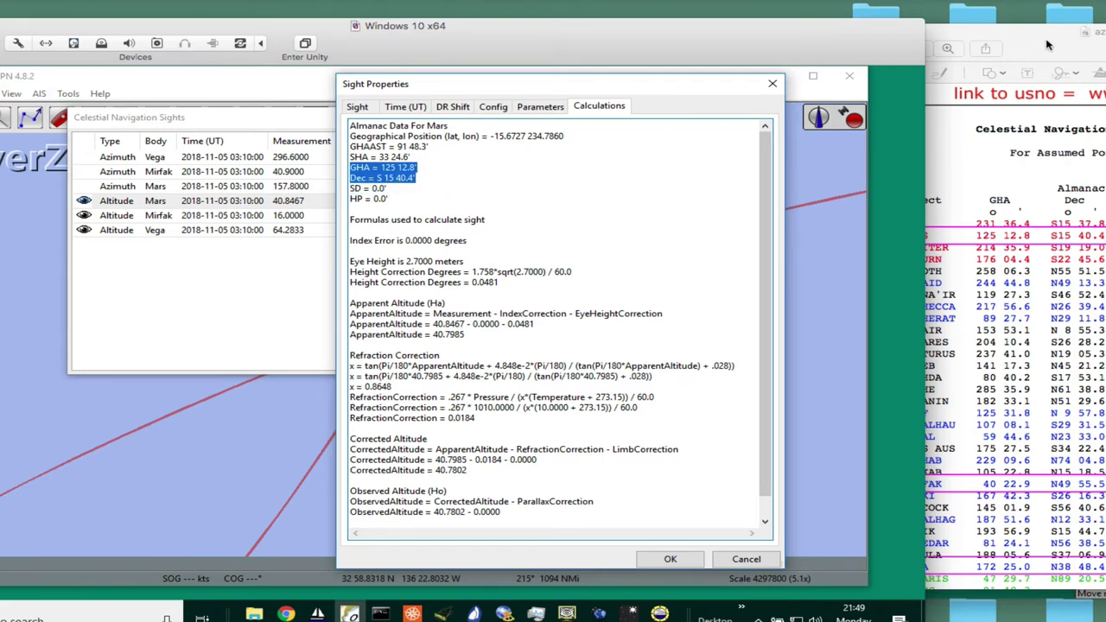
pyautogui.moveTo(1045, 45); pyautogui.dragTo(782, 41)
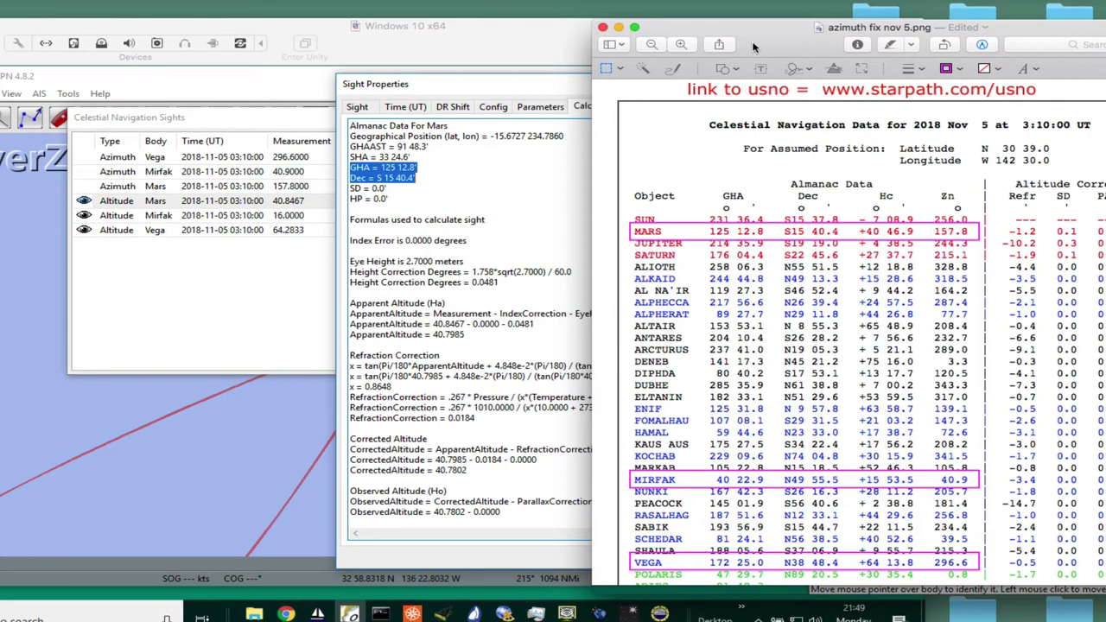
pyautogui.moveTo(753, 47); pyautogui.dragTo(1104, 49)
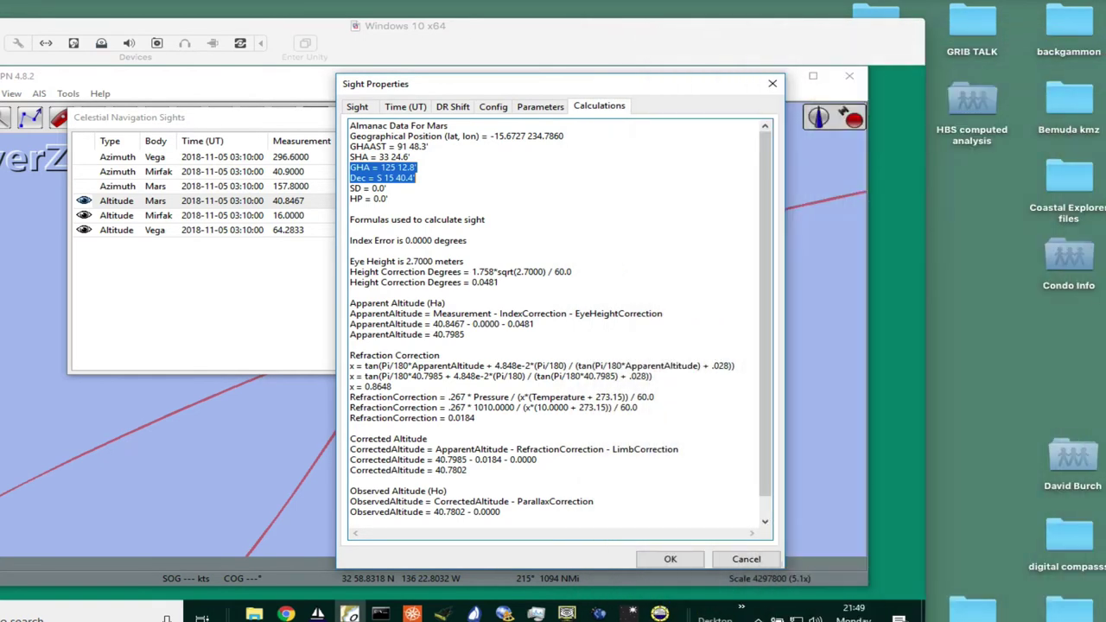
pyautogui.click(775, 85)
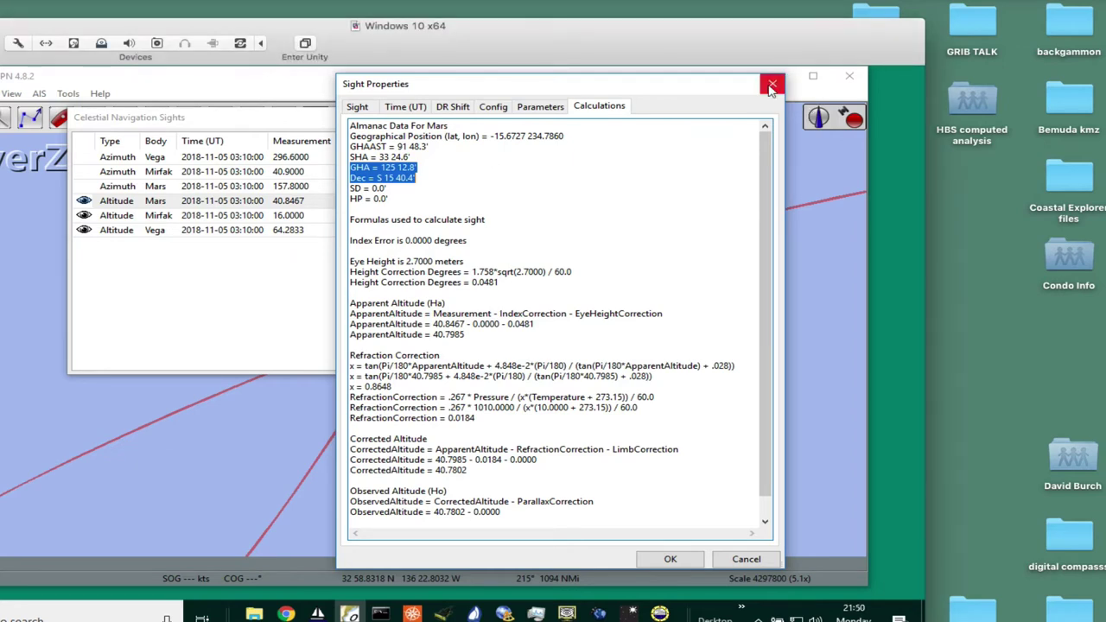
# - Close the Mars Sight Properties and reposition the Sights list
pyautogui.click(774, 85)
pyautogui.moveTo(492, 119); pyautogui.dragTo(705, 159)
pyautogui.moveTo(535, 158); pyautogui.dragTo(565, 153)
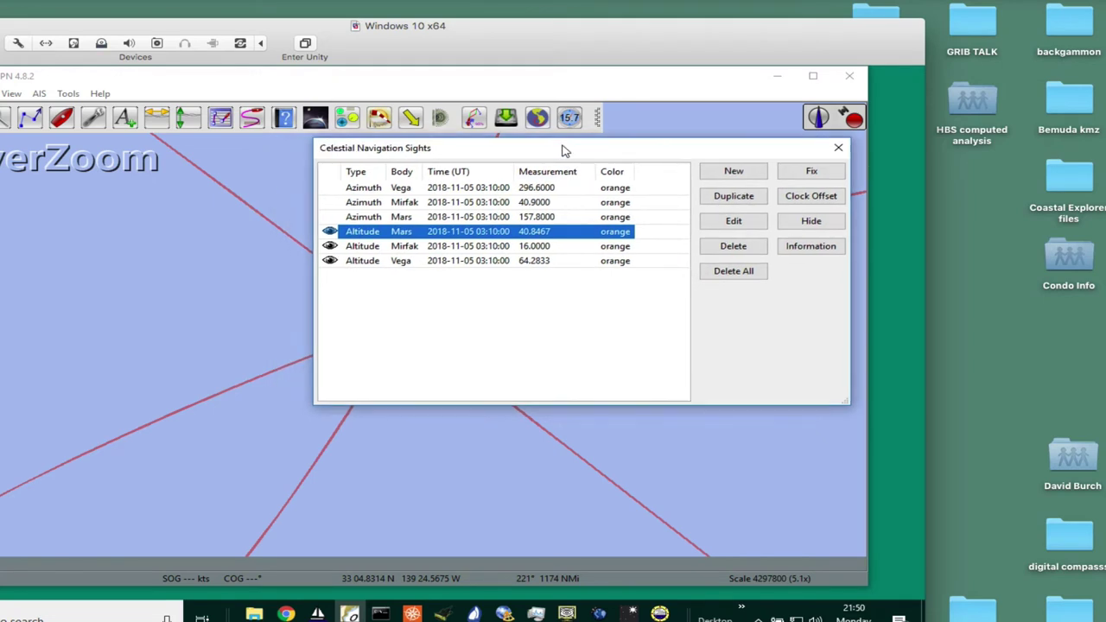
pyautogui.click(484, 318)
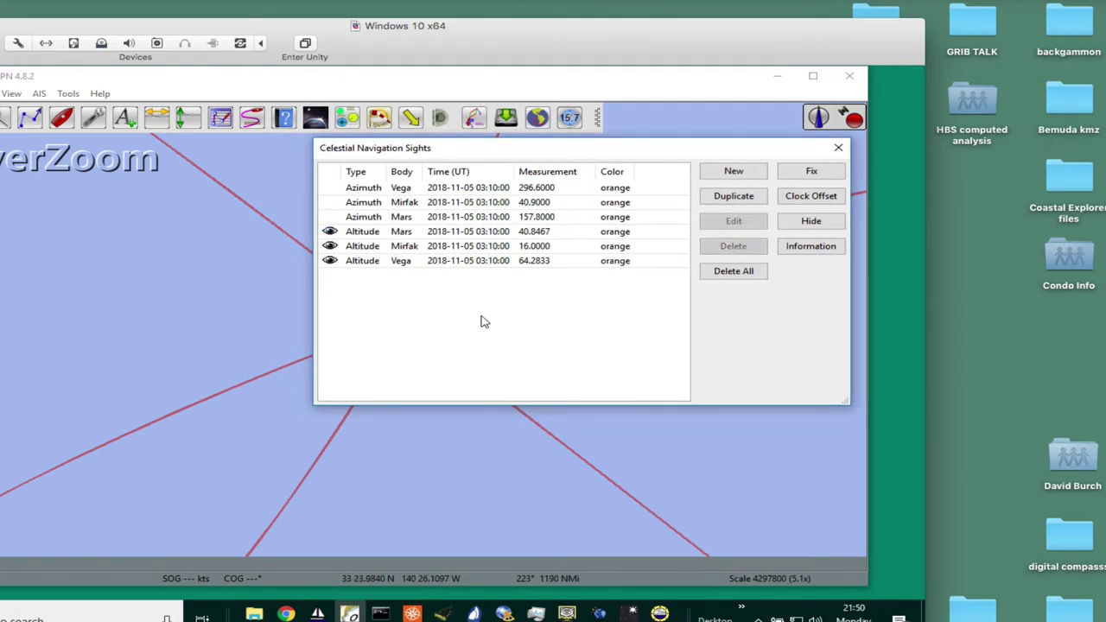
# - Hide the Mirfak and Mars altitude lines, leaving only Vega's on the chart
pyautogui.click(330, 248)
pyautogui.click(329, 232)
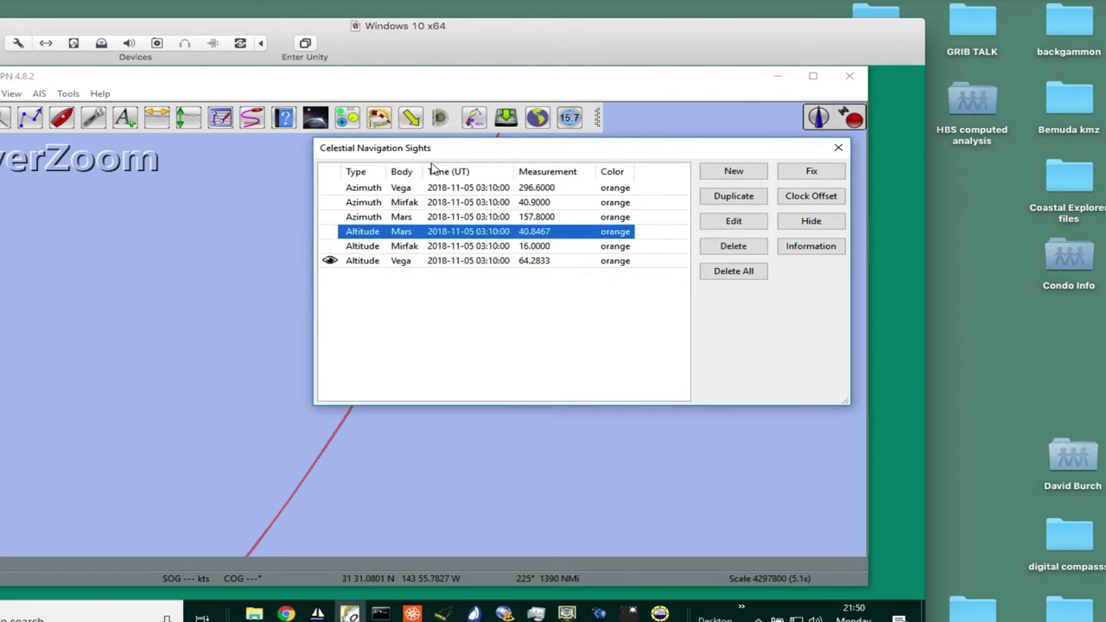
pyautogui.moveTo(446, 155); pyautogui.dragTo(622, 463)
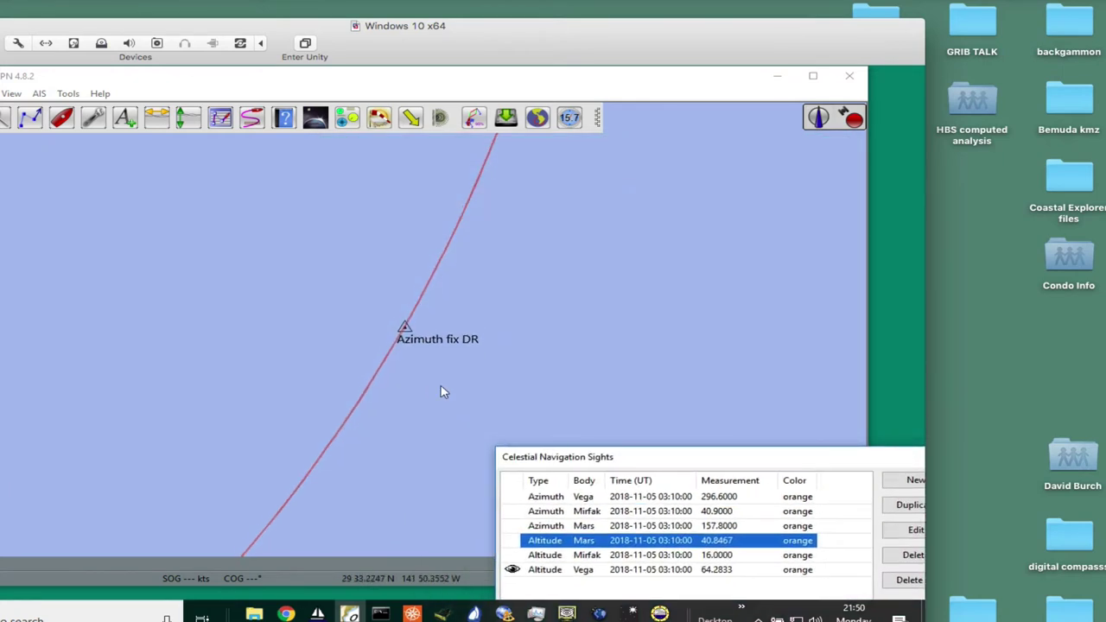
pyautogui.scroll(-5, 434, 393)
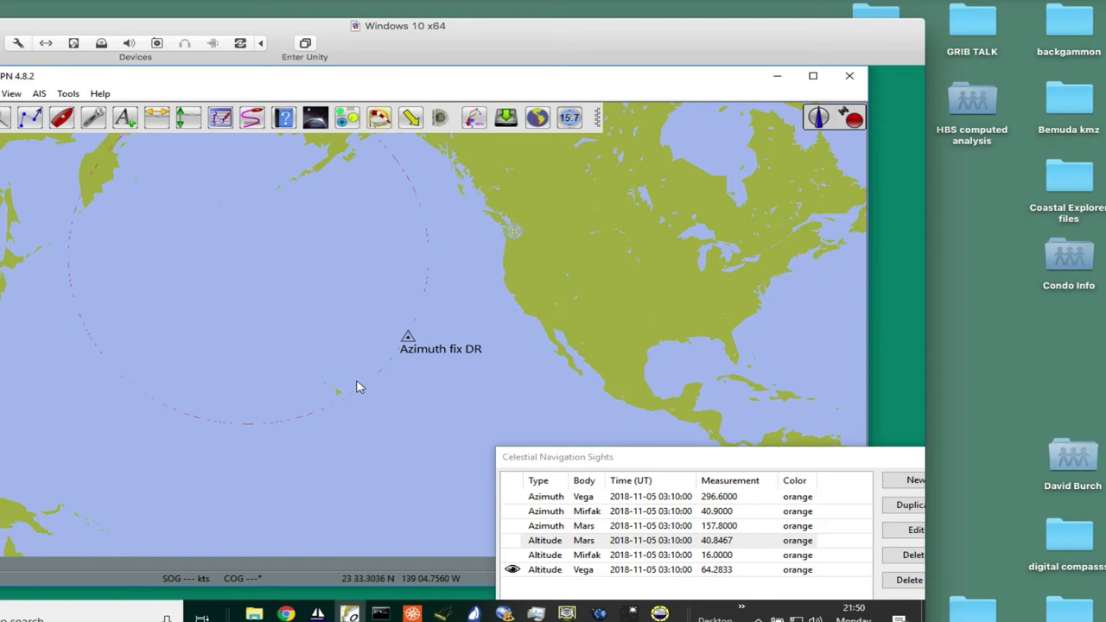
# - Zoom out to show Vega's 64.2833 altitude circle and move the Sights list off the Azimuth fix DR label
pyautogui.scroll(-2, 314, 368)
pyautogui.moveTo(725, 463); pyautogui.dragTo(609, 470)
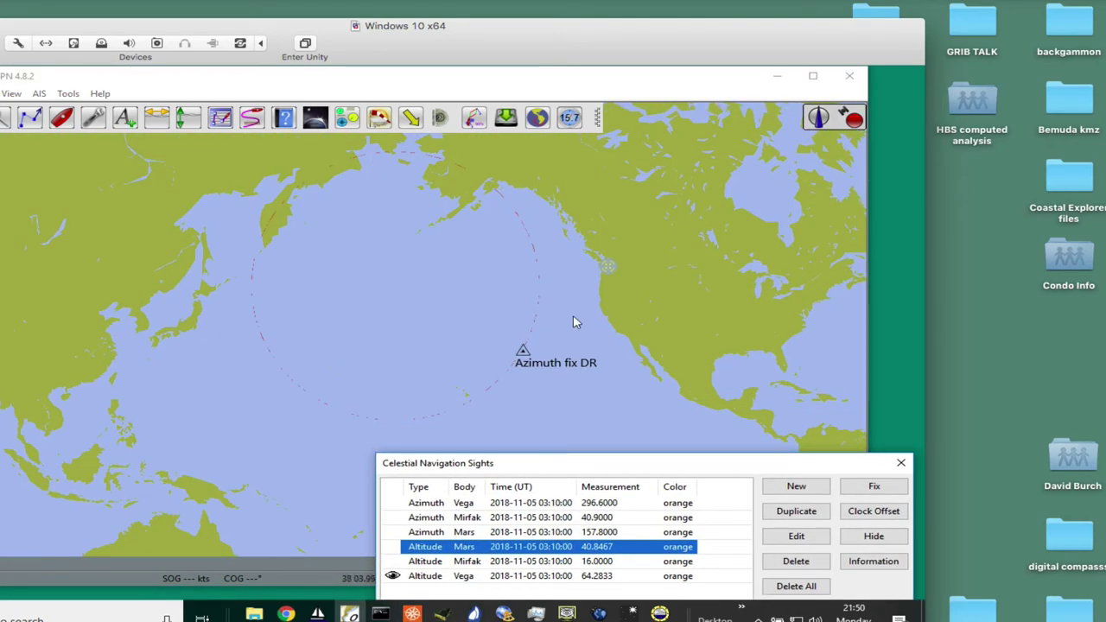
pyautogui.scroll(2, 573, 315)
pyautogui.scroll(-1, 574, 317)
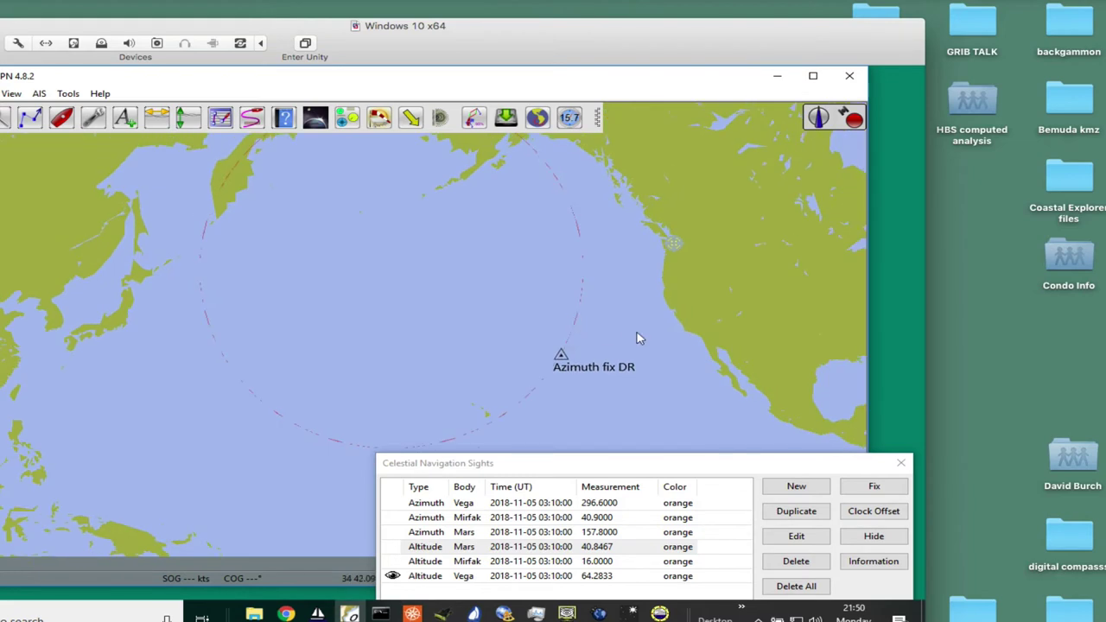
pyautogui.moveTo(719, 467); pyautogui.dragTo(561, 356)
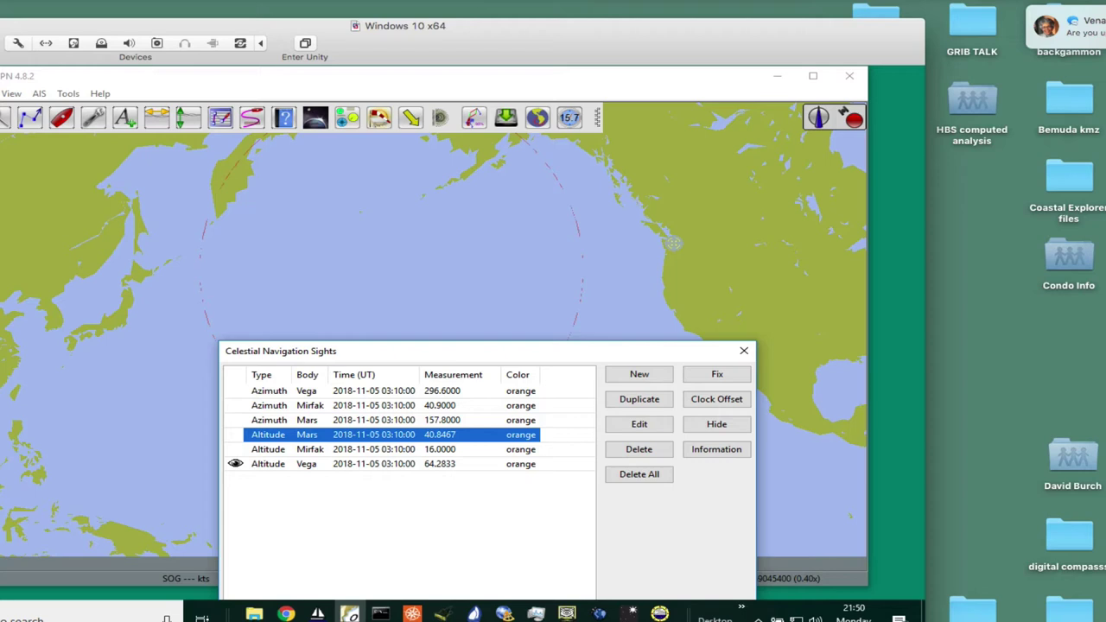
pyautogui.click(750, 3)
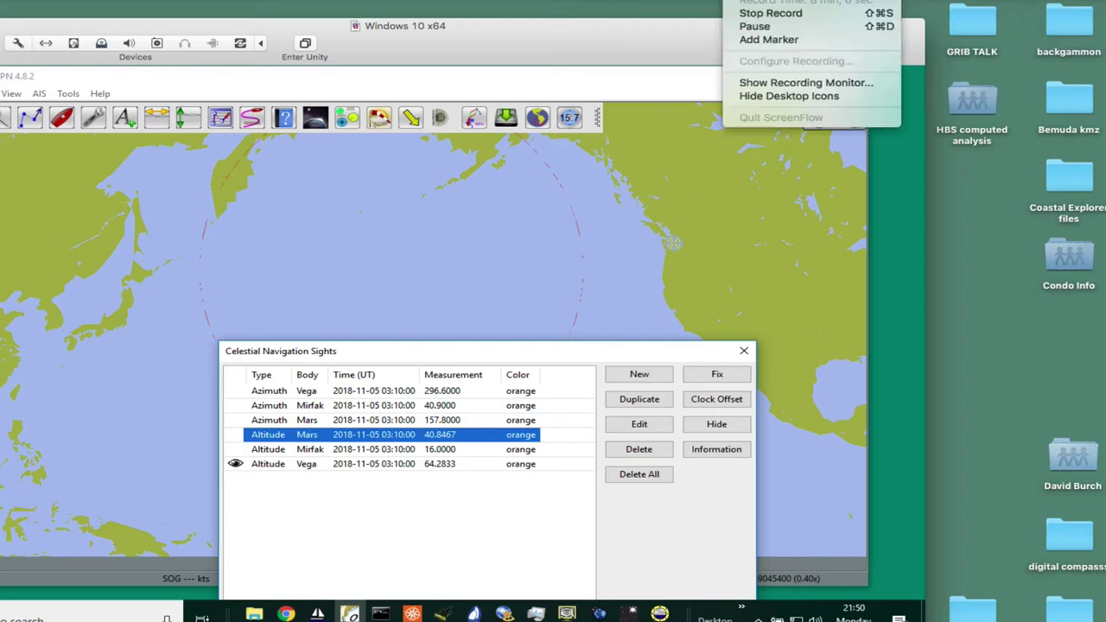
pyautogui.click(756, 31)
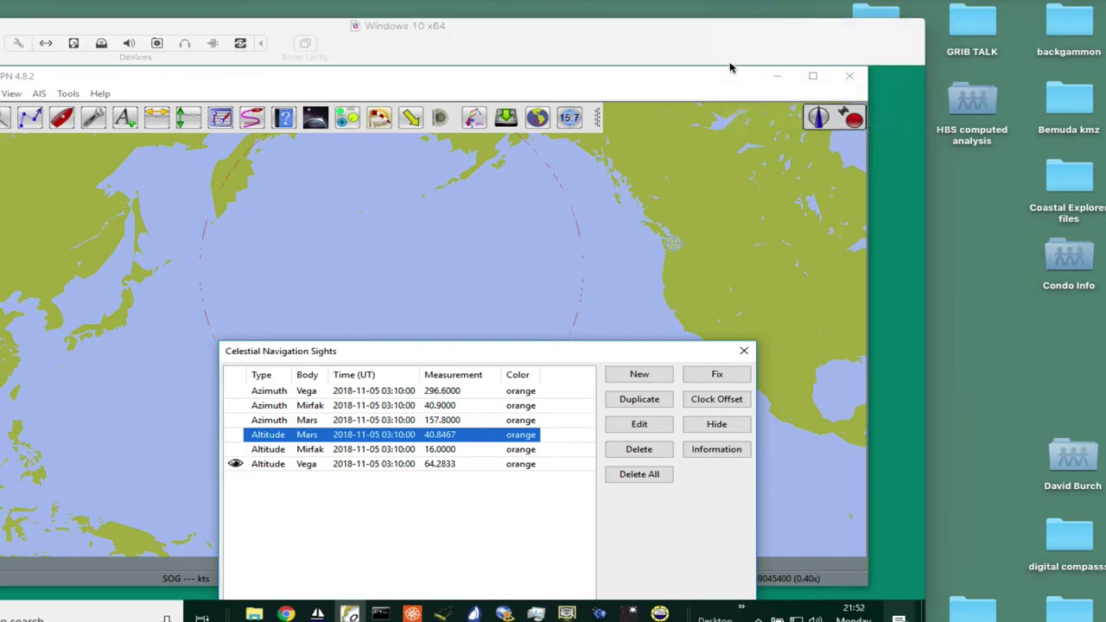
pyautogui.moveTo(530, 357); pyautogui.dragTo(541, 409)
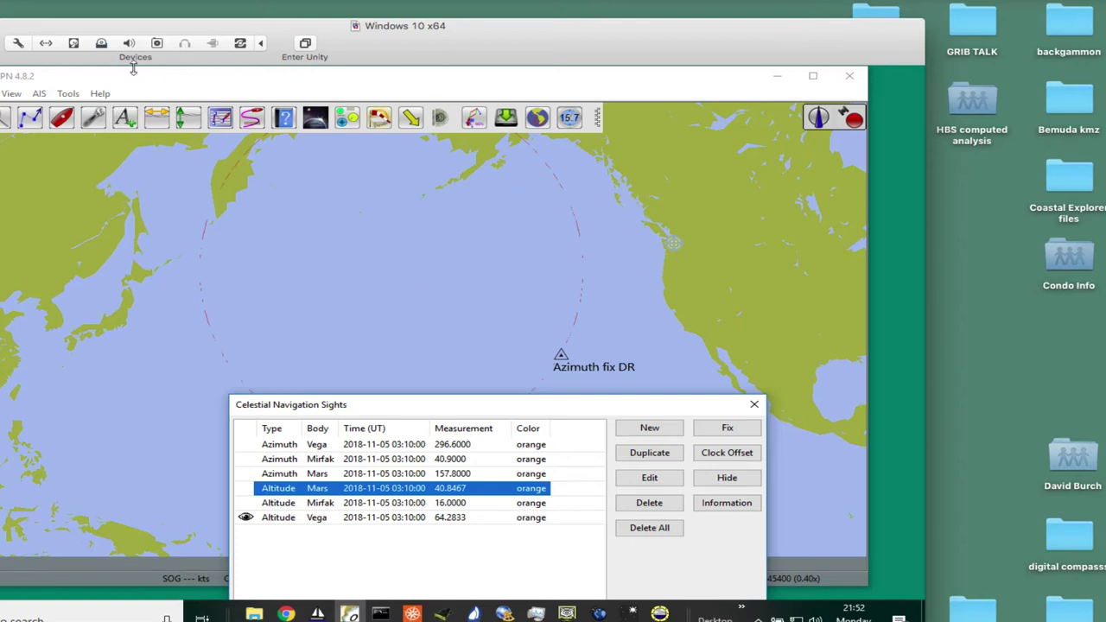
# - Make the Vega GP waypoint visible from the Route & Mark Manager's Waypoints list
pyautogui.click(223, 119)
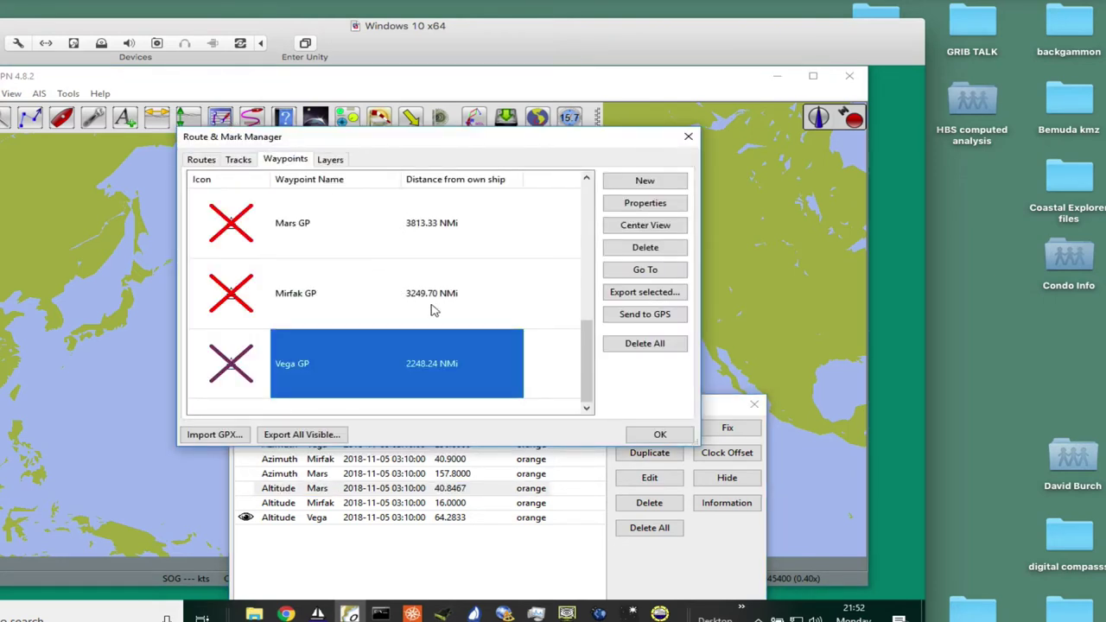
pyautogui.click(231, 366)
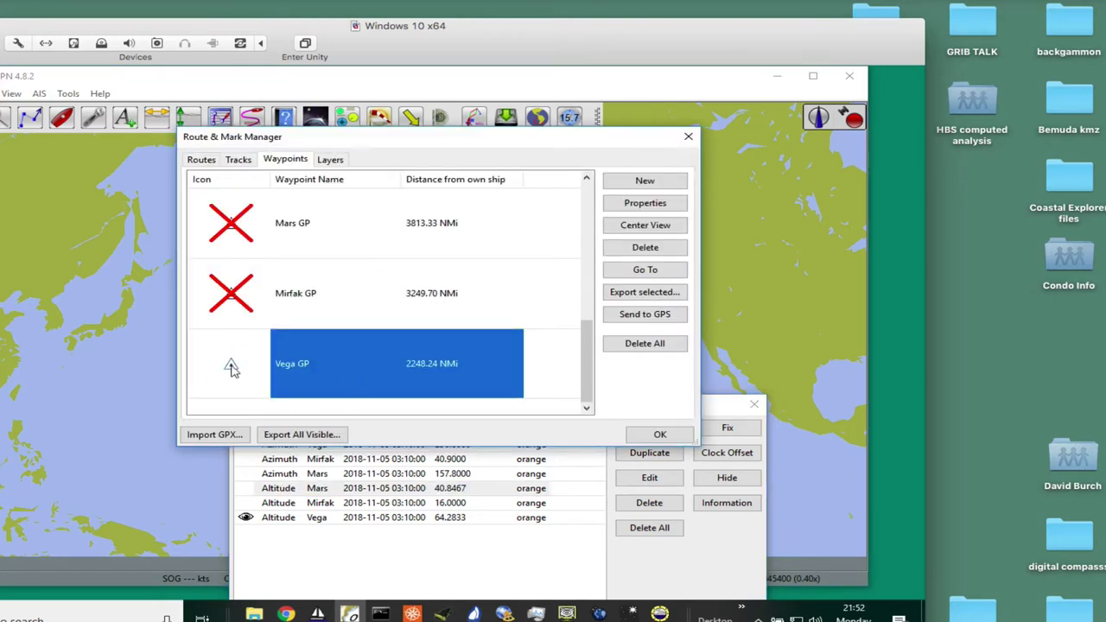
pyautogui.click(688, 137)
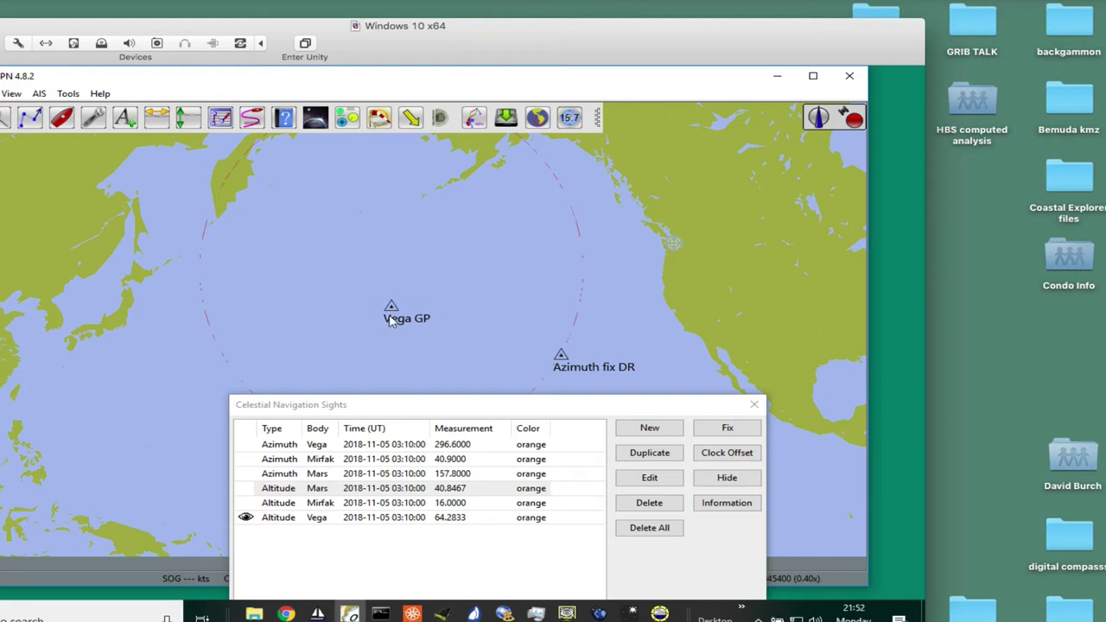
pyautogui.scroll(1, 539, 315)
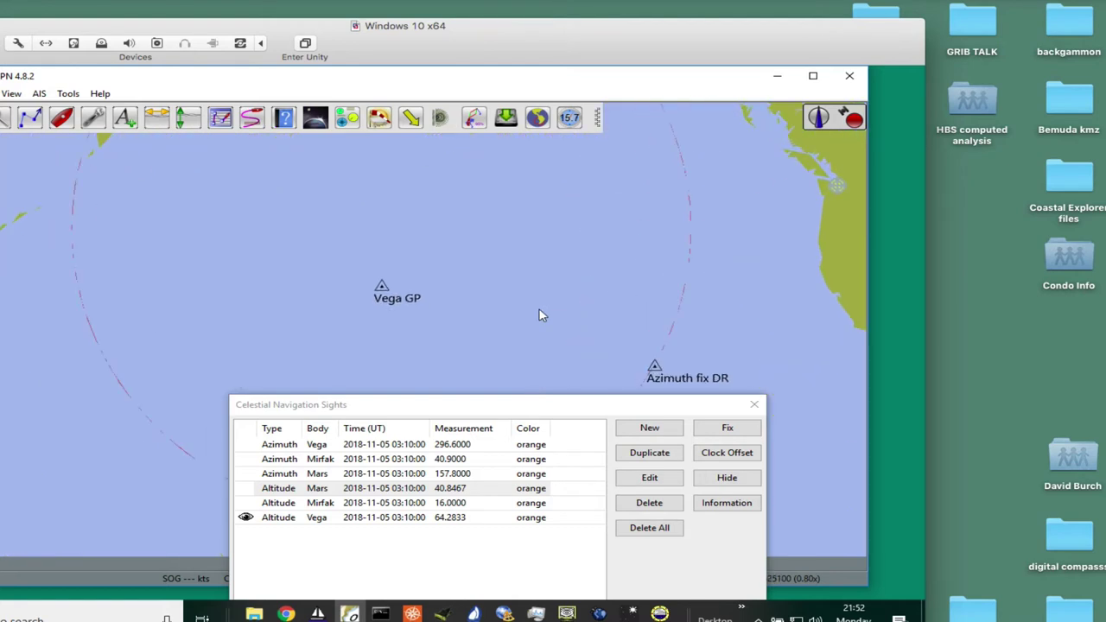
pyautogui.scroll(-1, 540, 315)
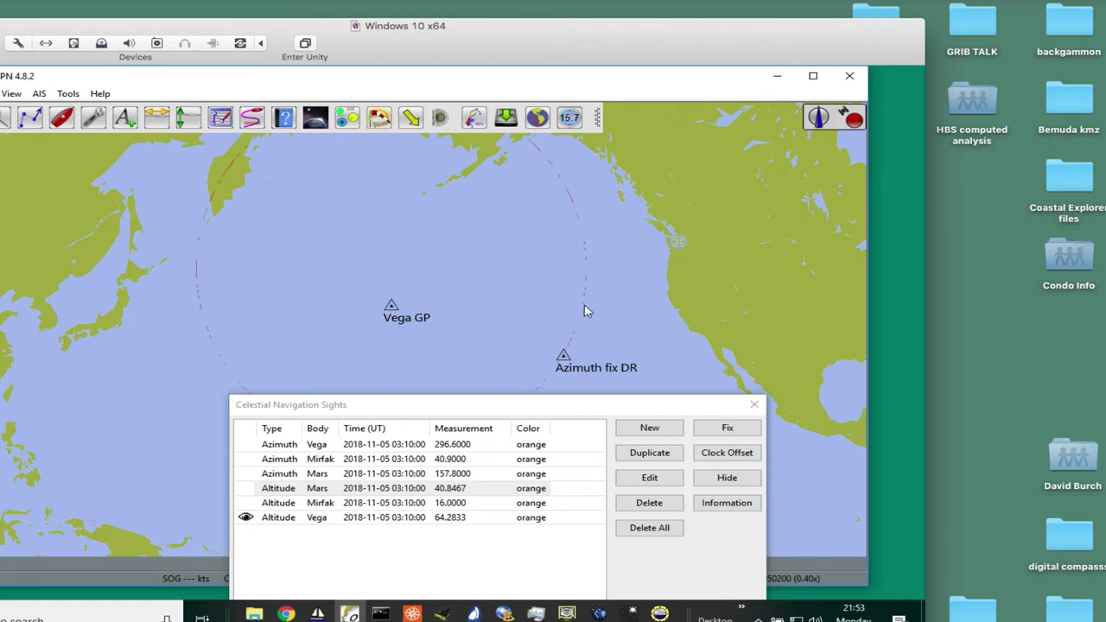
pyautogui.moveTo(463, 408); pyautogui.dragTo(455, 525)
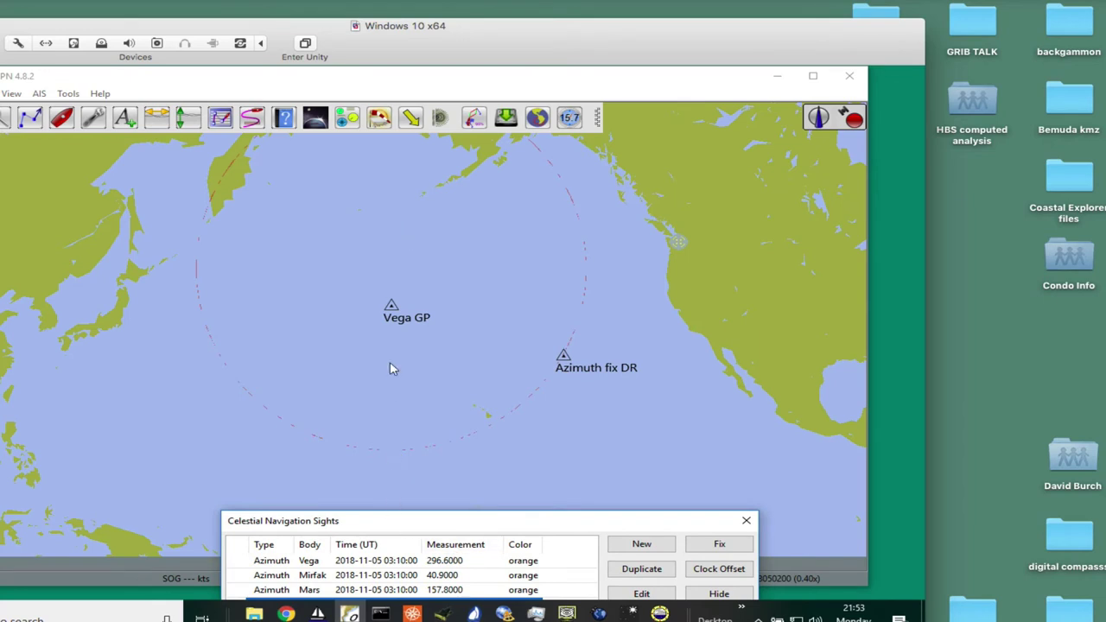
pyautogui.moveTo(516, 514); pyautogui.dragTo(624, 476)
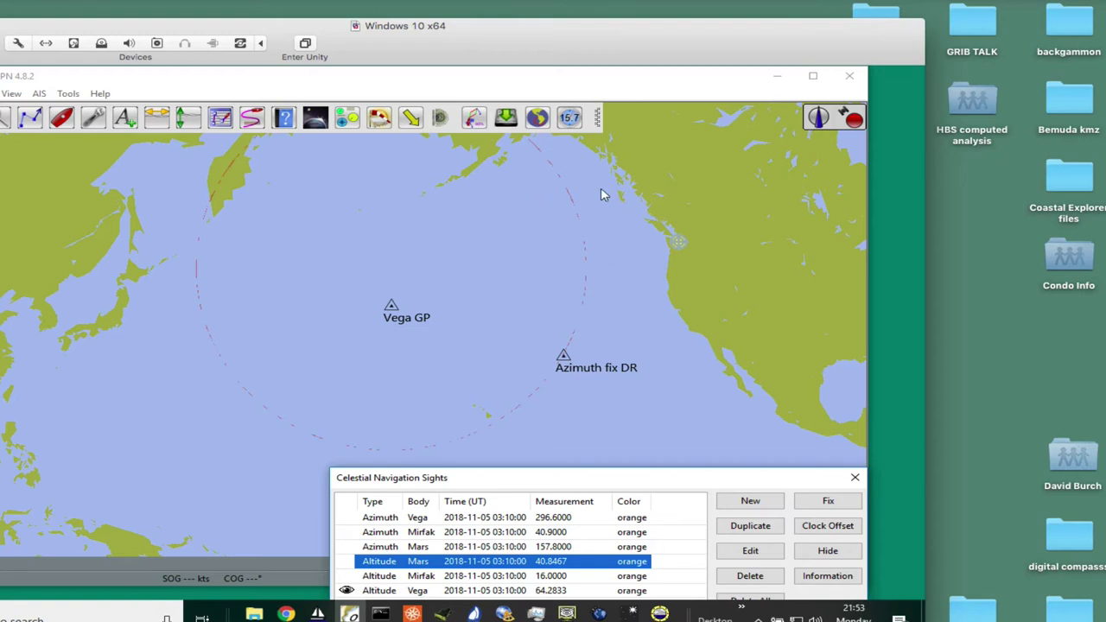
pyautogui.moveTo(649, 483); pyautogui.dragTo(565, 427)
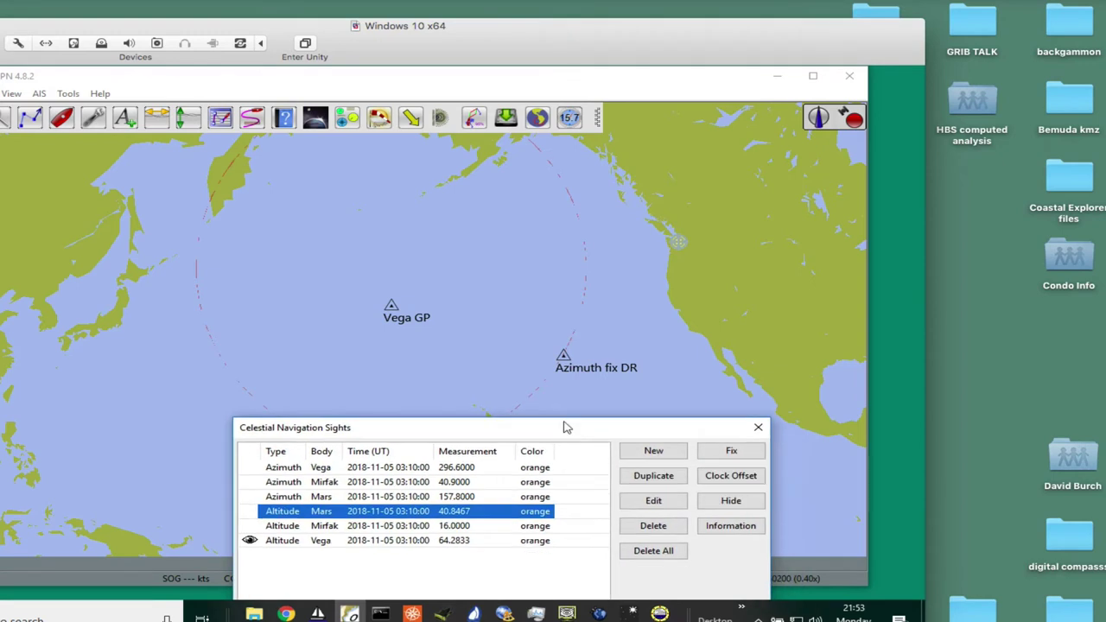
pyautogui.scroll(2, 602, 365)
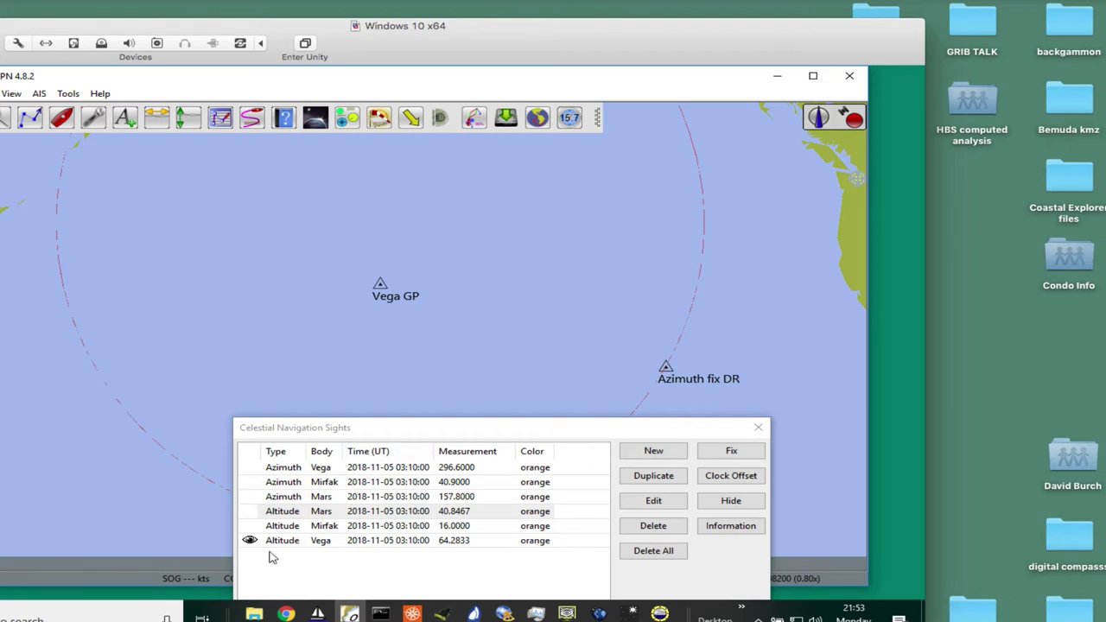
# - Show the Mars azimuth line and move the Sights list to view the chart
pyautogui.click(250, 497)
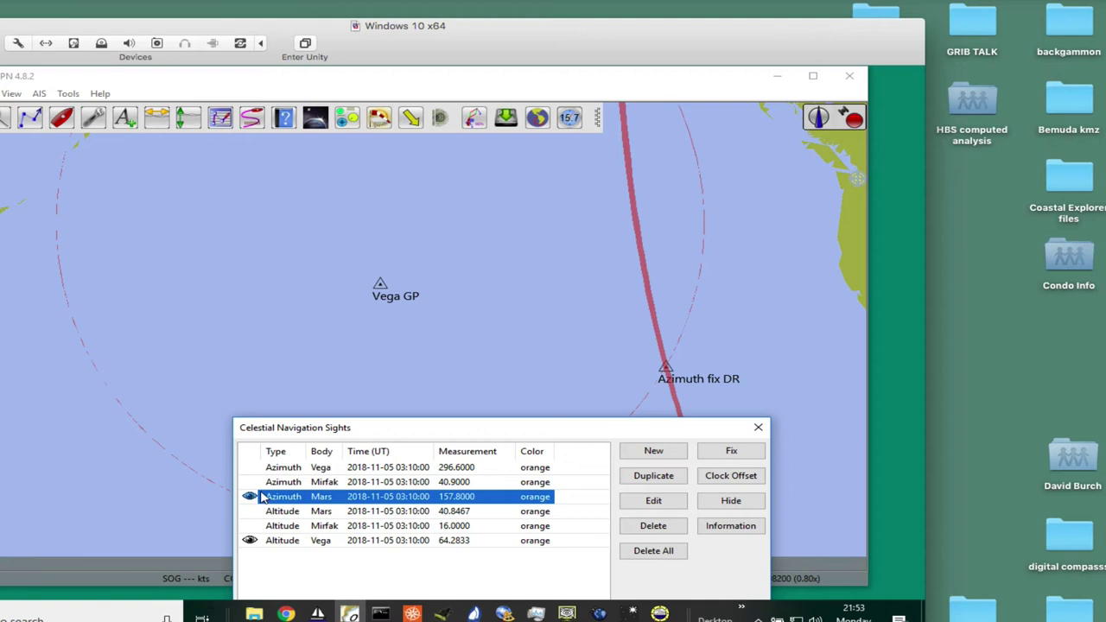
pyautogui.moveTo(542, 427); pyautogui.dragTo(565, 562)
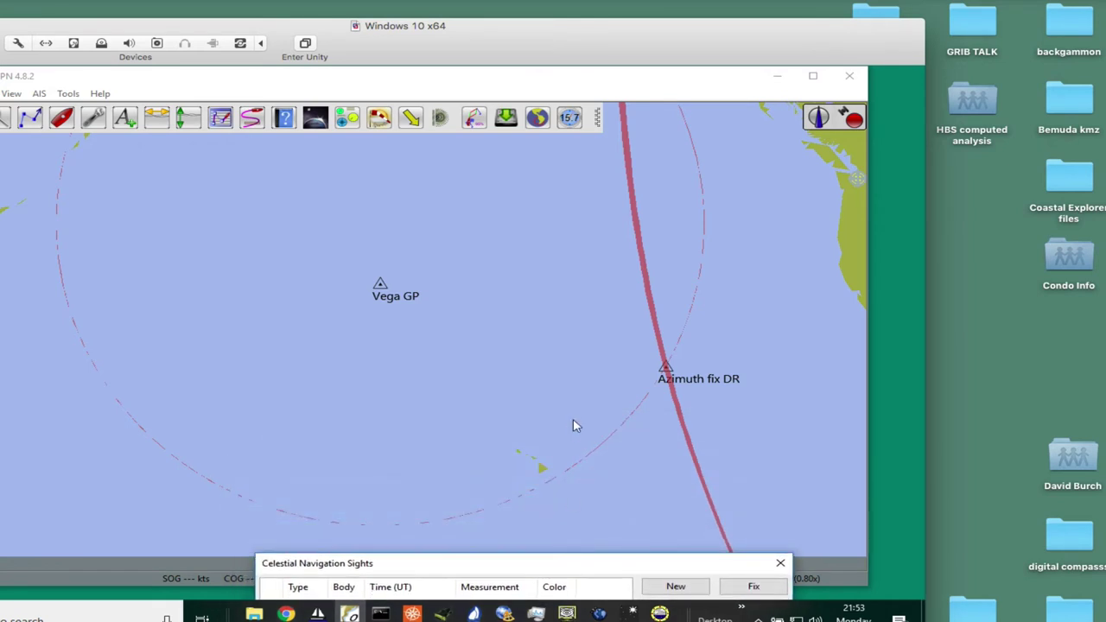
pyautogui.click(573, 418)
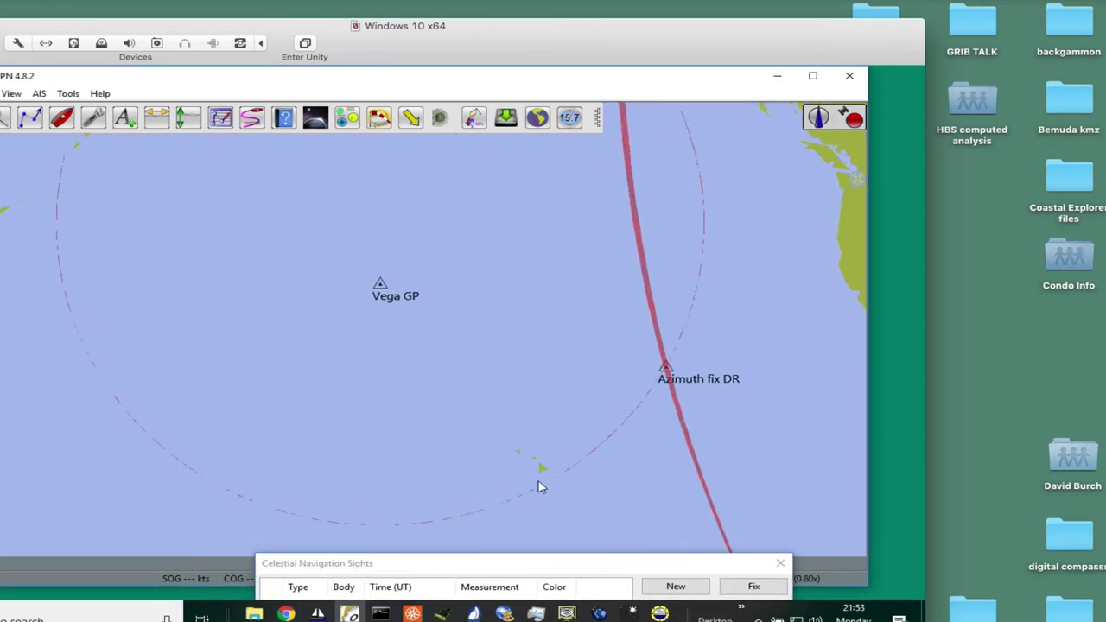
pyautogui.scroll(-1, 537, 486)
pyautogui.moveTo(533, 570); pyautogui.dragTo(518, 267)
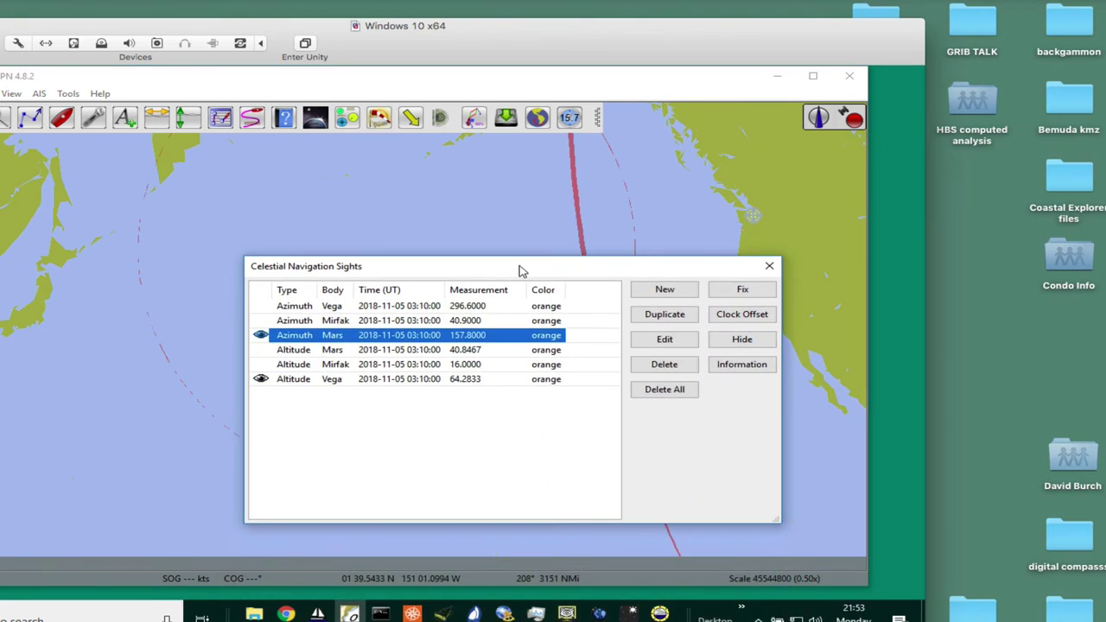
# - Replace the Mars azimuth line with the Vega azimuth line running through the DR fix
pyautogui.click(260, 335)
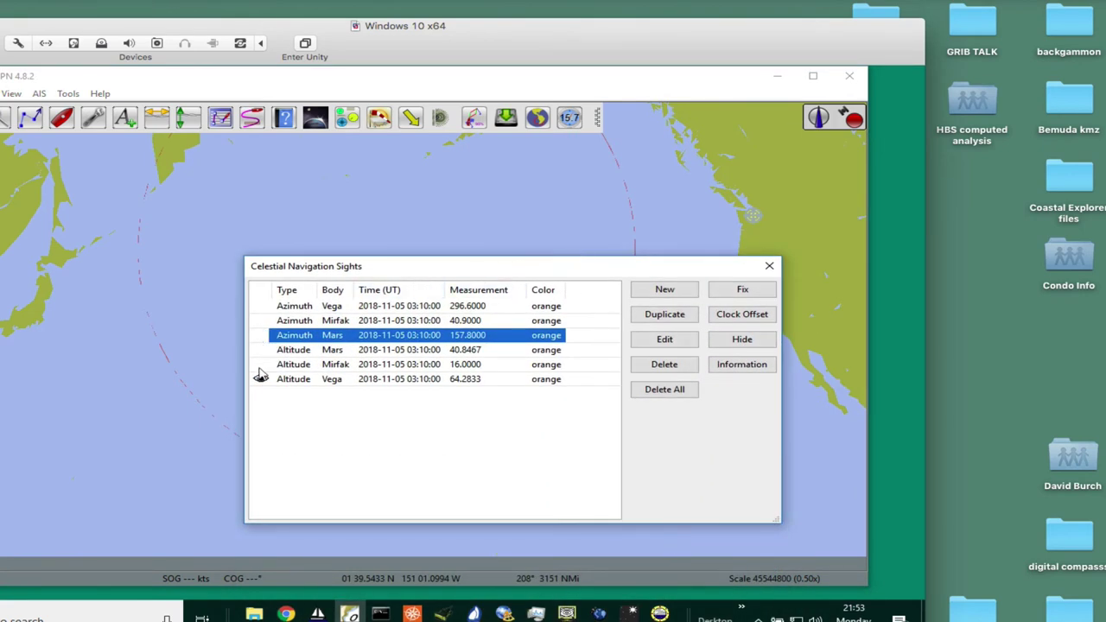
pyautogui.click(260, 305)
pyautogui.moveTo(531, 269); pyautogui.dragTo(528, 549)
pyautogui.scroll(2, 530, 433)
pyautogui.scroll(-2, 527, 432)
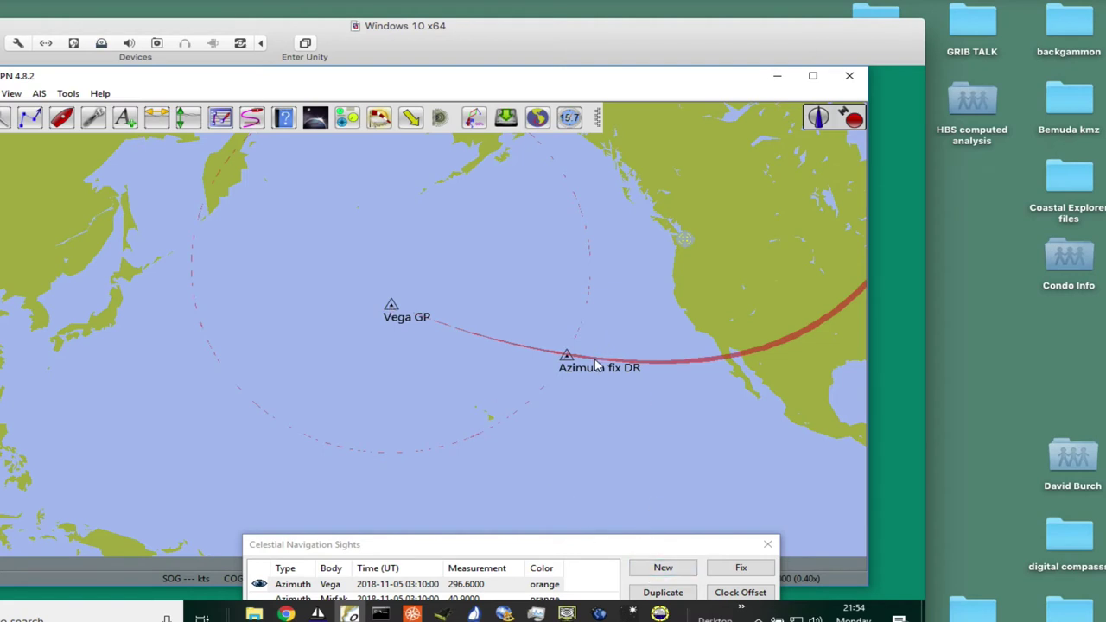
pyautogui.moveTo(571, 548); pyautogui.dragTo(608, 163)
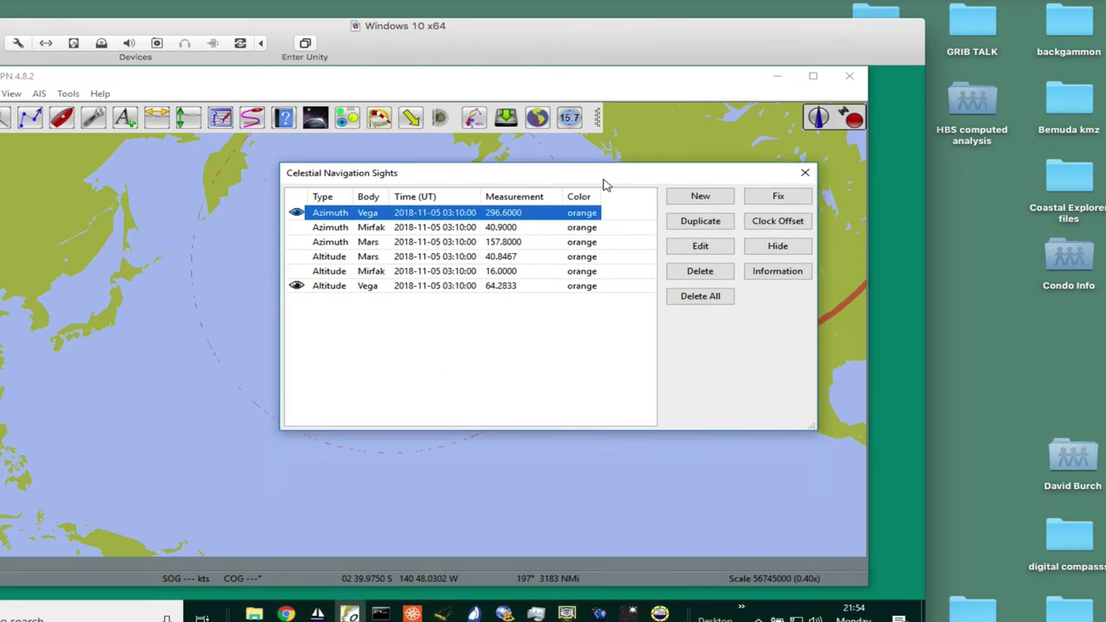
# - Open the Vega azimuth sight properties and check type Azimuth, 296° 36.00' against the almanac
pyautogui.doubleClick(335, 218)
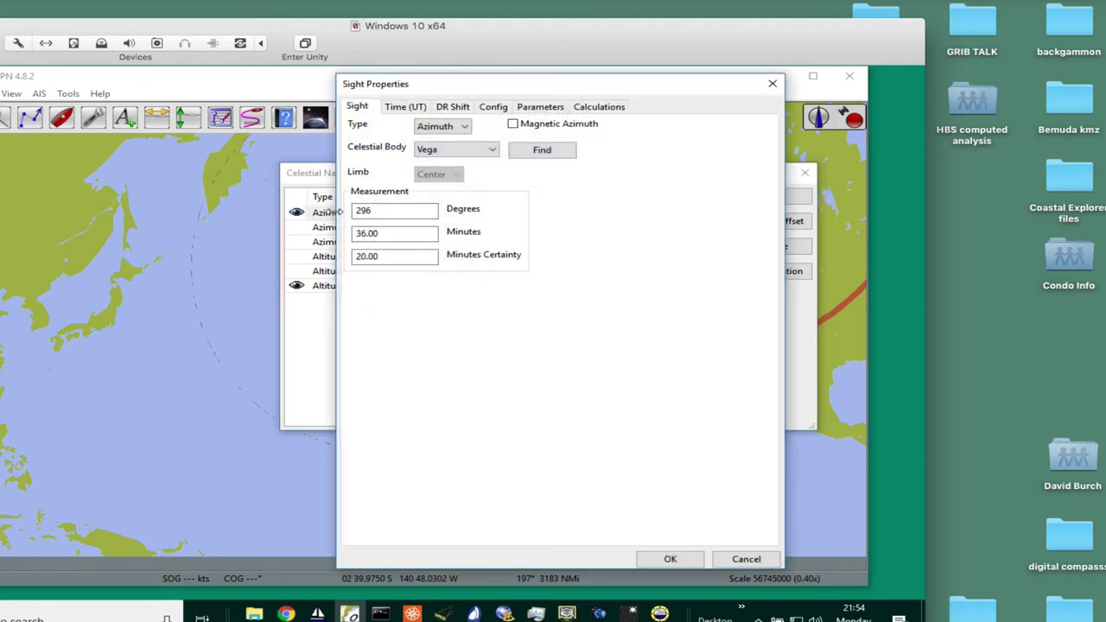
pyautogui.moveTo(487, 88); pyautogui.dragTo(519, 145)
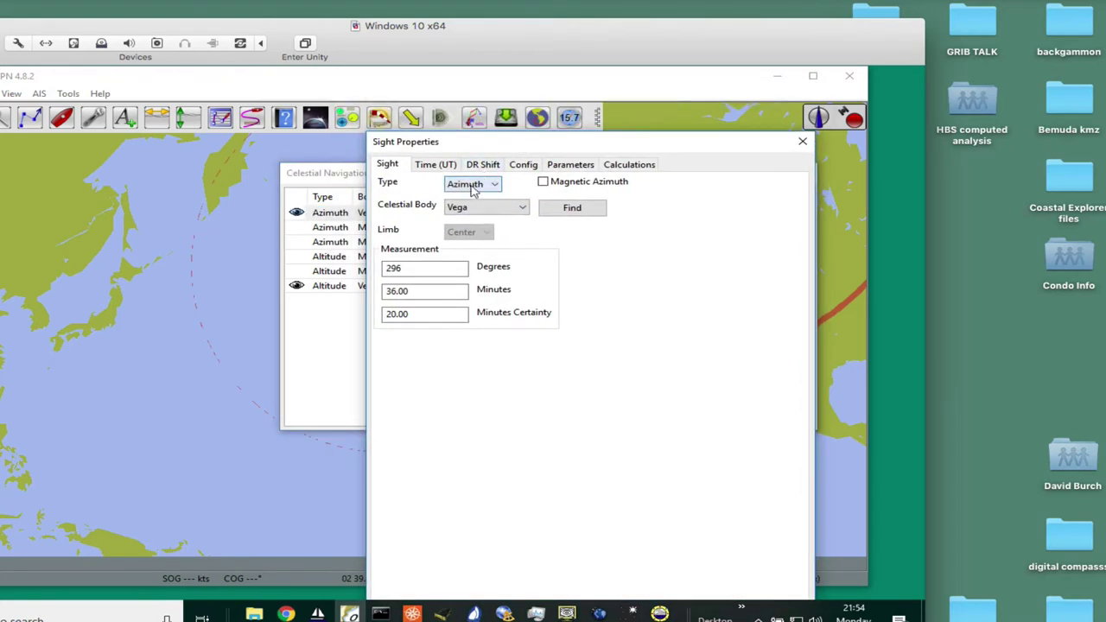
pyautogui.click(480, 186)
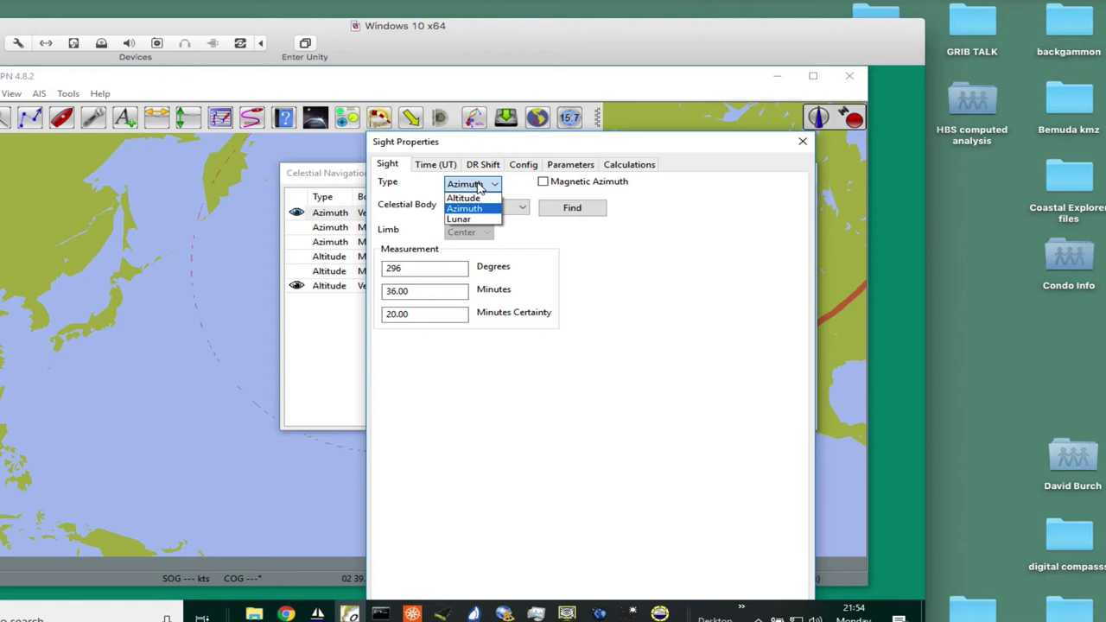
pyautogui.click(477, 189)
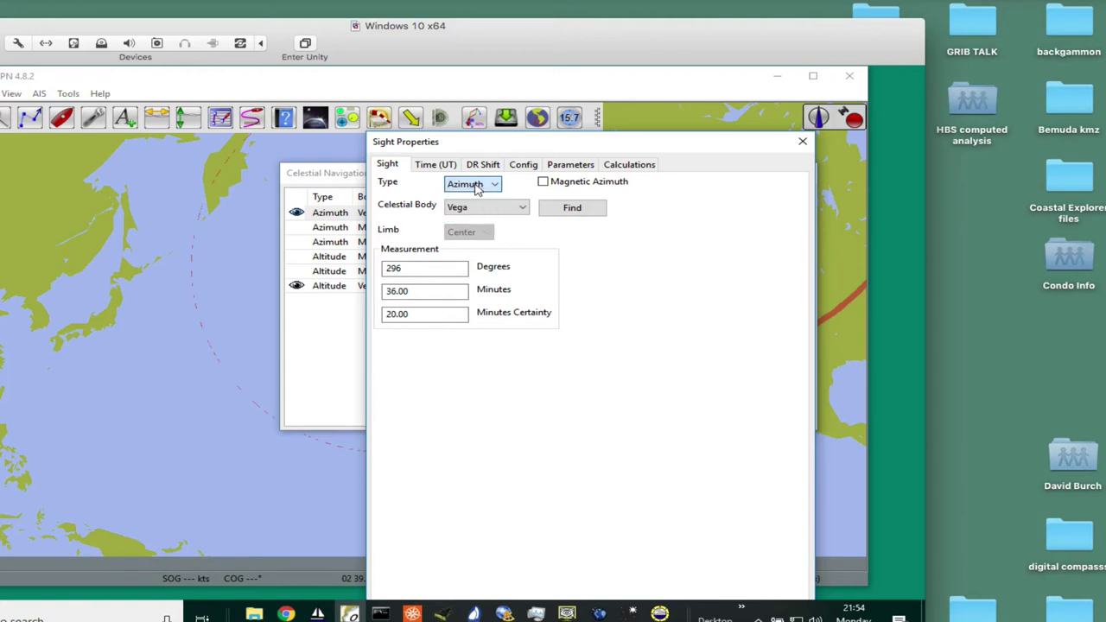
pyautogui.click(422, 269)
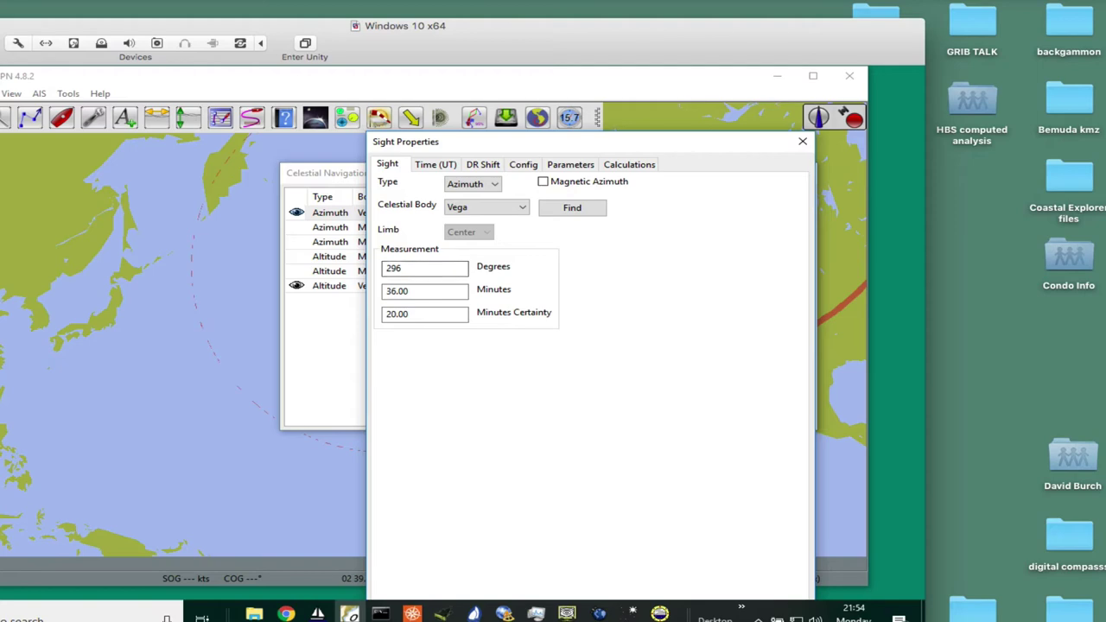
pyautogui.press('super+Tab')
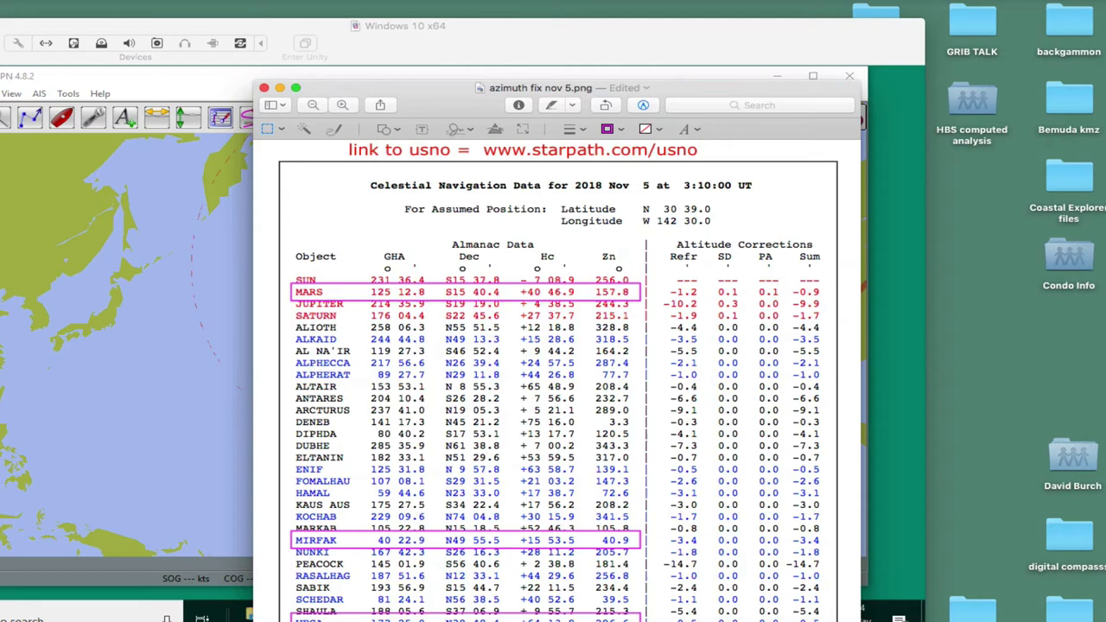
pyautogui.press('super+Tab')
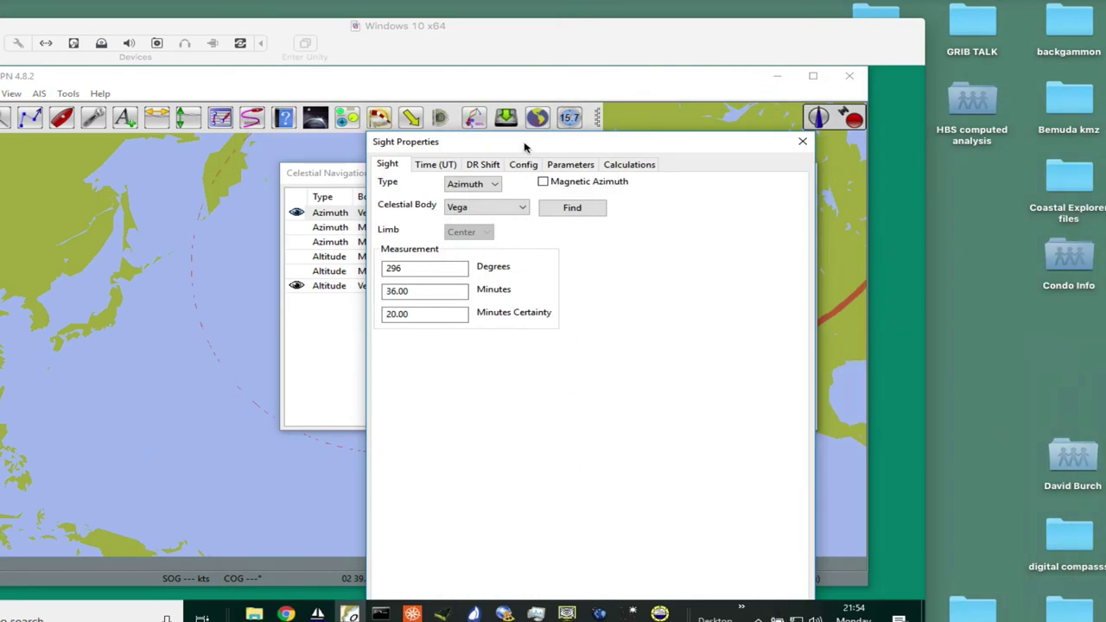
pyautogui.moveTo(525, 144); pyautogui.dragTo(518, 129)
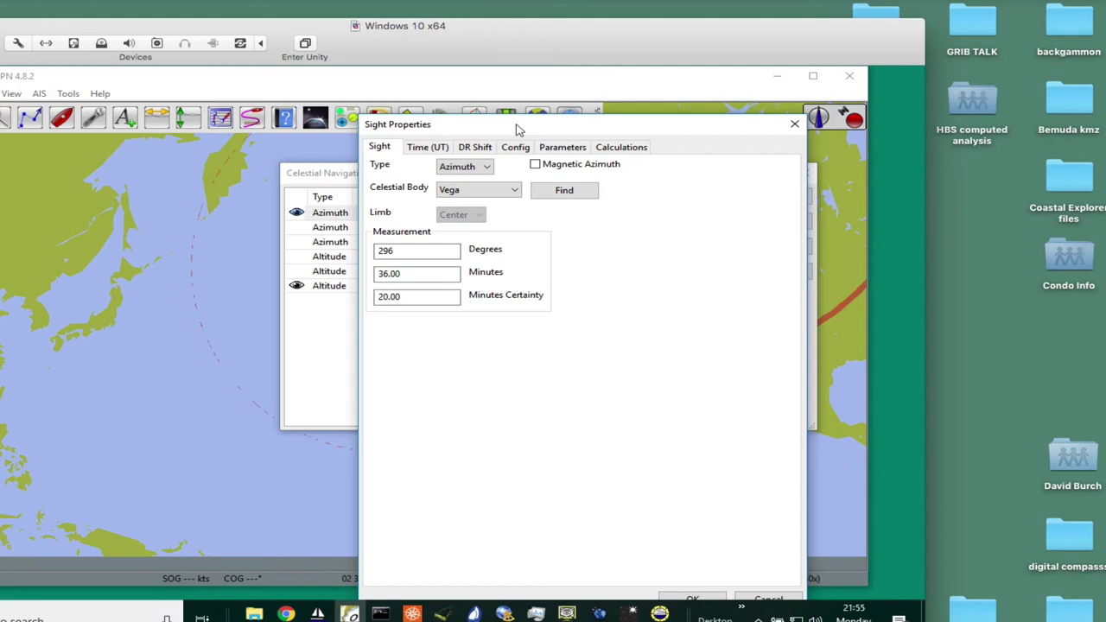
pyautogui.moveTo(518, 130); pyautogui.dragTo(545, 152)
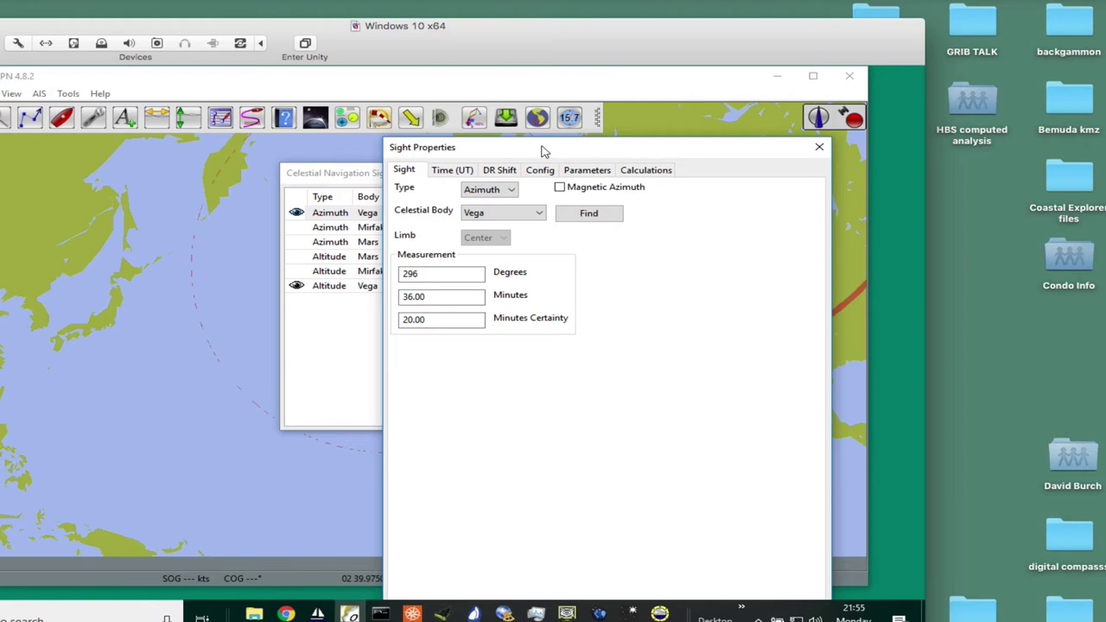
pyautogui.moveTo(544, 151); pyautogui.dragTo(549, 153)
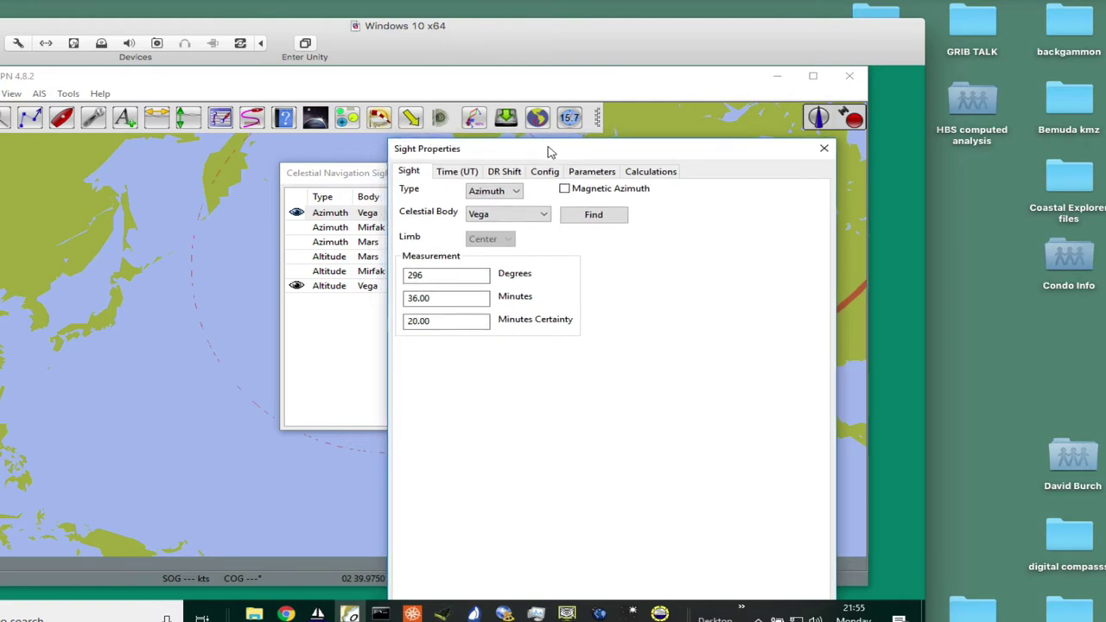
pyautogui.click(437, 319)
pyautogui.moveTo(437, 320); pyautogui.dragTo(426, 321)
pyautogui.click(483, 327)
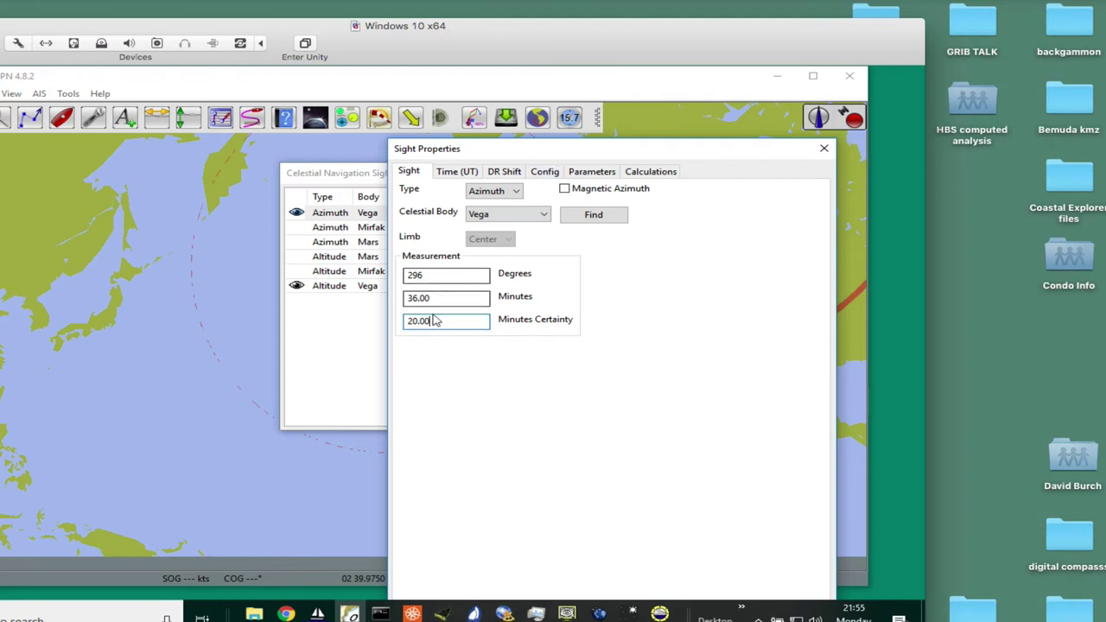
pyautogui.moveTo(513, 153); pyautogui.dragTo(560, 150)
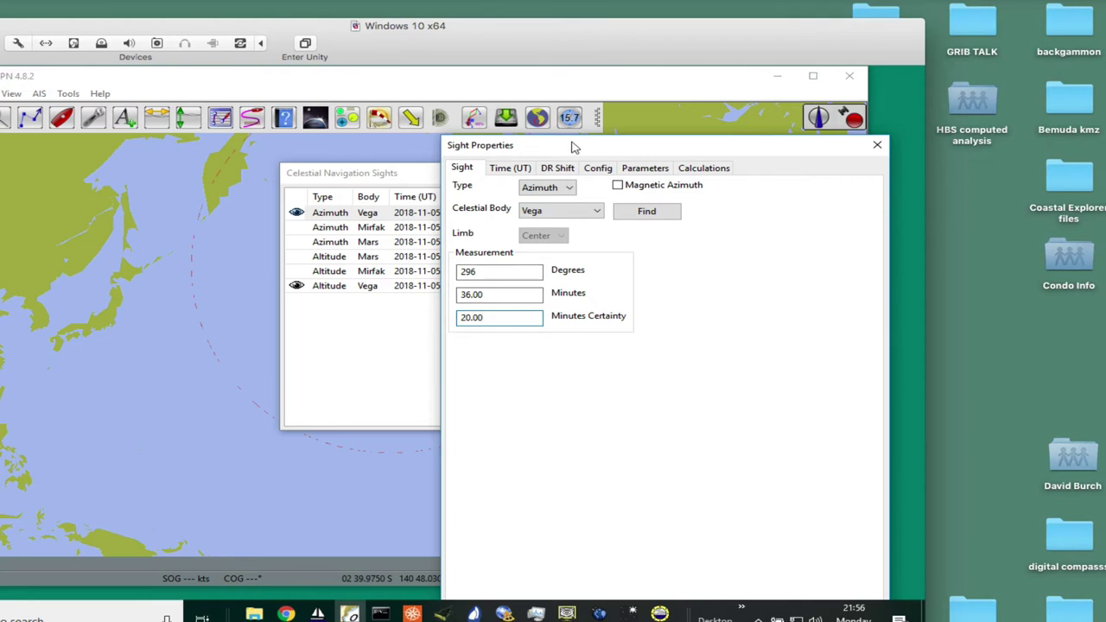
pyautogui.moveTo(571, 147)
pyautogui.mouseDown()
pyautogui.moveTo(815, 249)
pyautogui.moveTo(691, 180)
pyautogui.moveTo(553, 153)
pyautogui.moveTo(574, 152)
pyautogui.mouseUp()
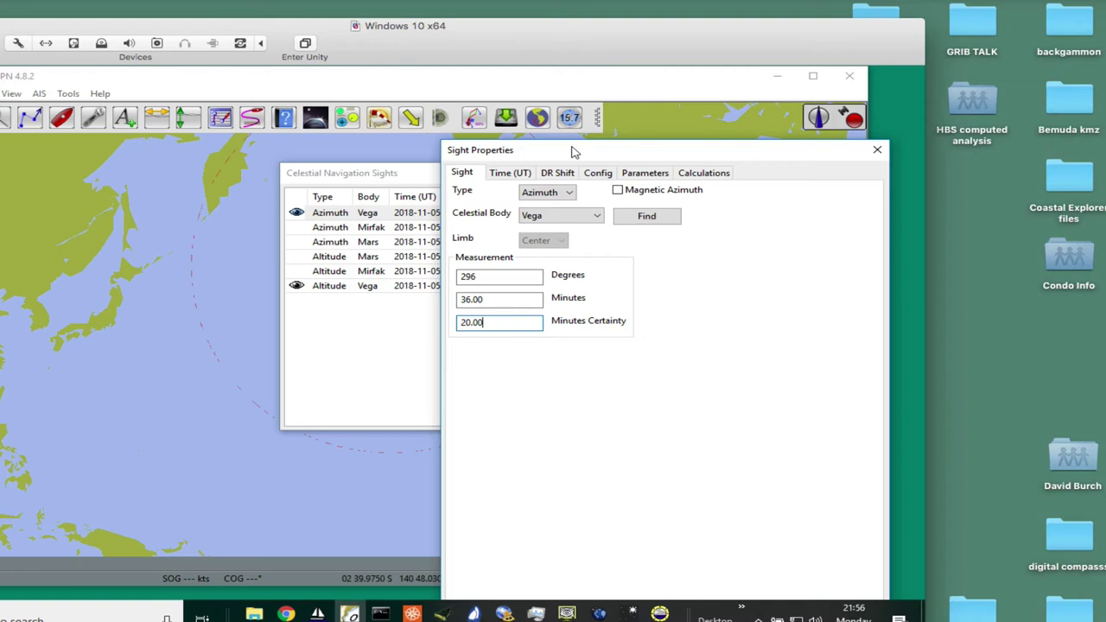
pyautogui.moveTo(574, 153); pyautogui.dragTo(686, 153)
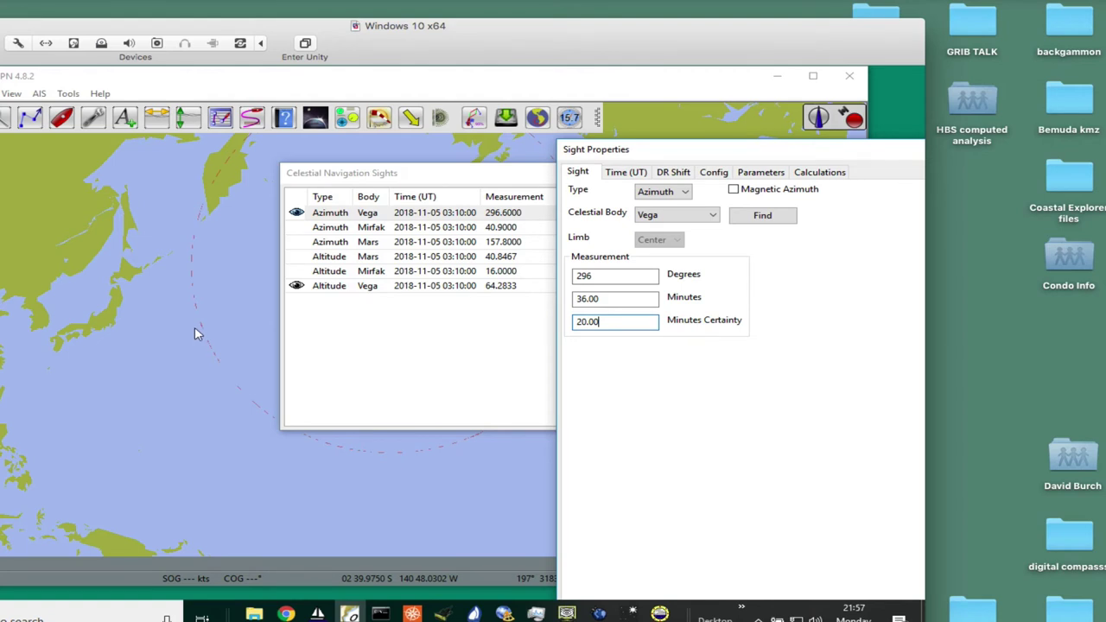
pyautogui.moveTo(671, 155); pyautogui.dragTo(528, 287)
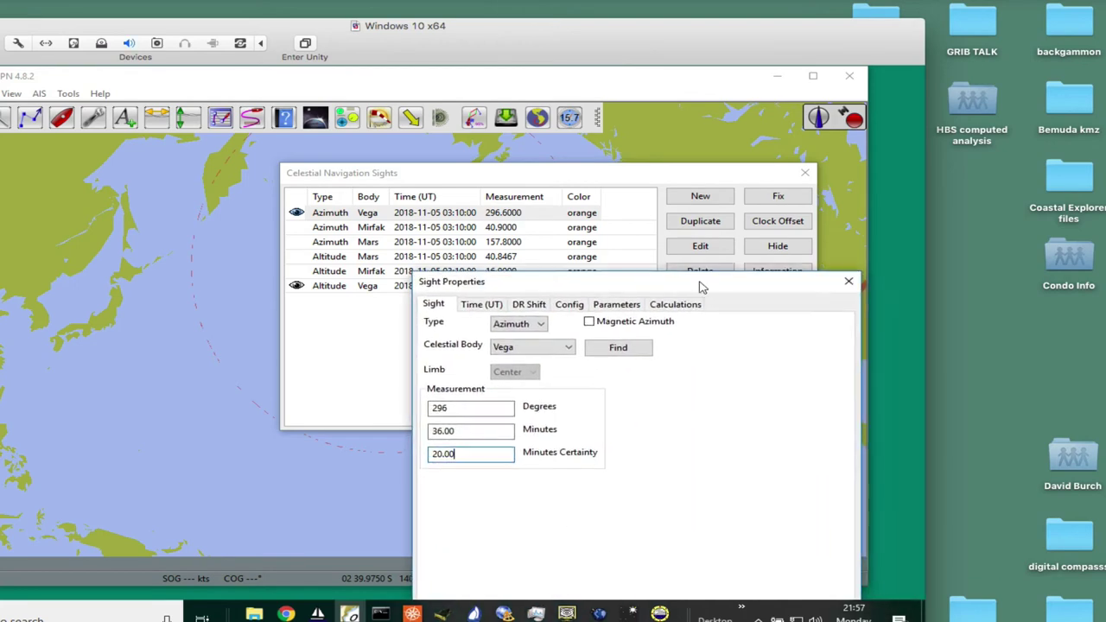
# - Close Vega's Sight Properties and move the Sights list below the chart
pyautogui.click(848, 285)
pyautogui.moveTo(538, 176); pyautogui.dragTo(607, 449)
pyautogui.scroll(5, 530, 391)
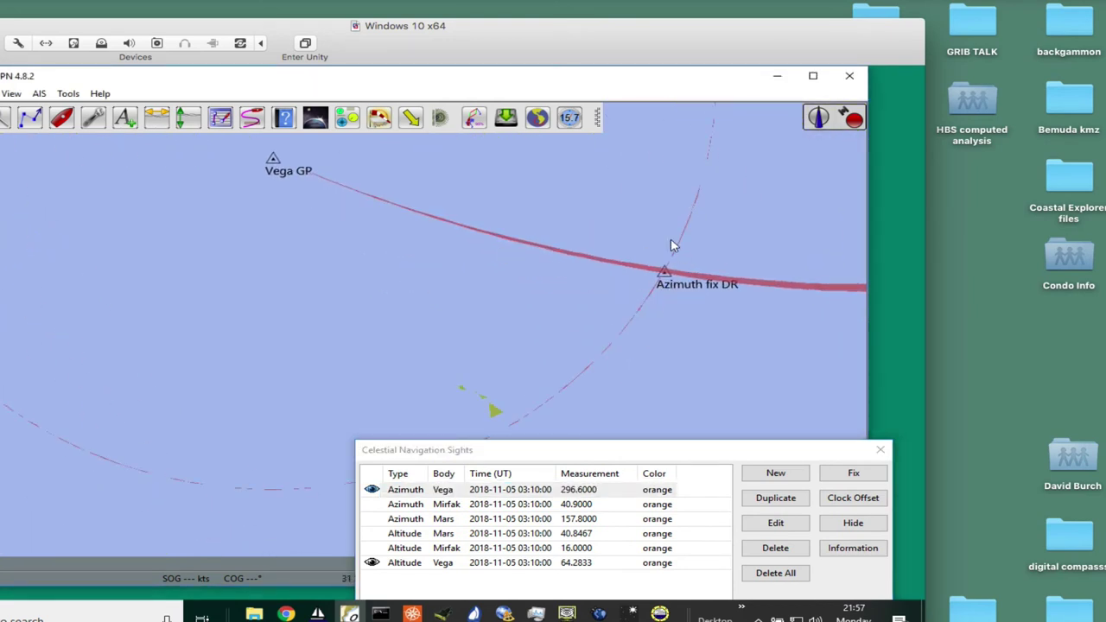
pyautogui.scroll(-2, 655, 318)
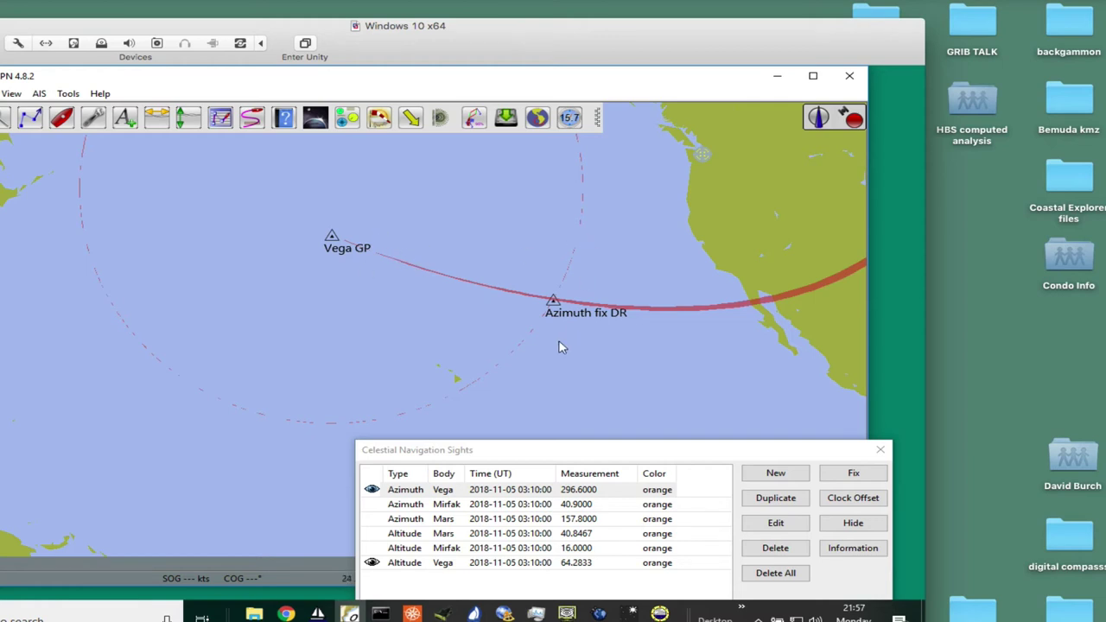
# - Zoom in and centre the chart on the Azimuth fix DR mark
pyautogui.scroll(2, 562, 345)
pyautogui.moveTo(671, 247); pyautogui.dragTo(435, 276)
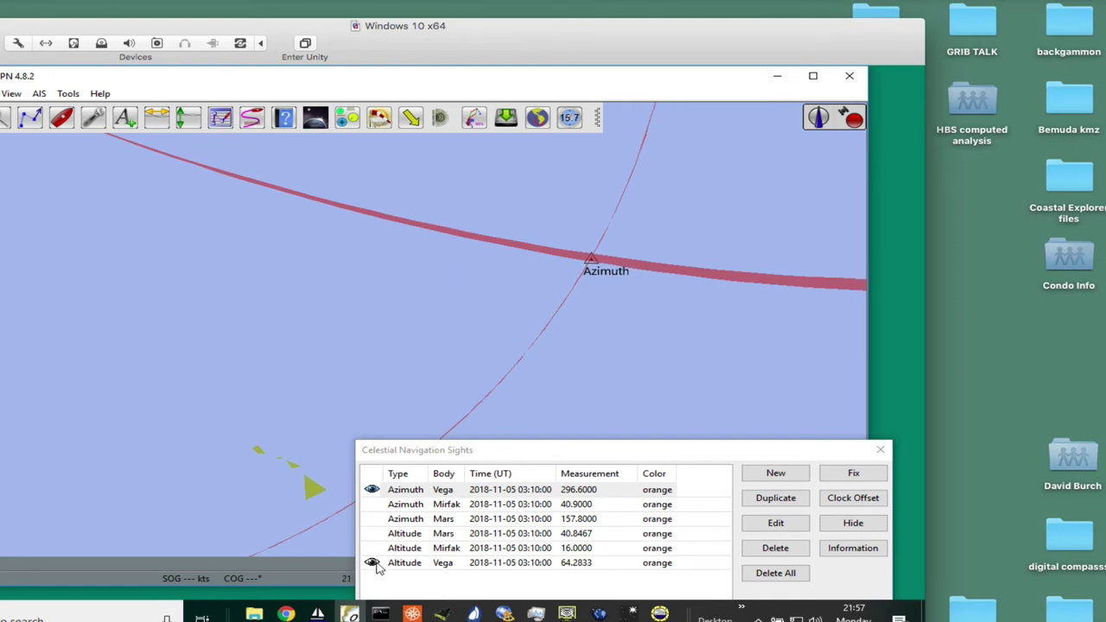
# - Swap Azimuth Vega for Azimuth Mirfak on the chart and zoom out
pyautogui.click(372, 489)
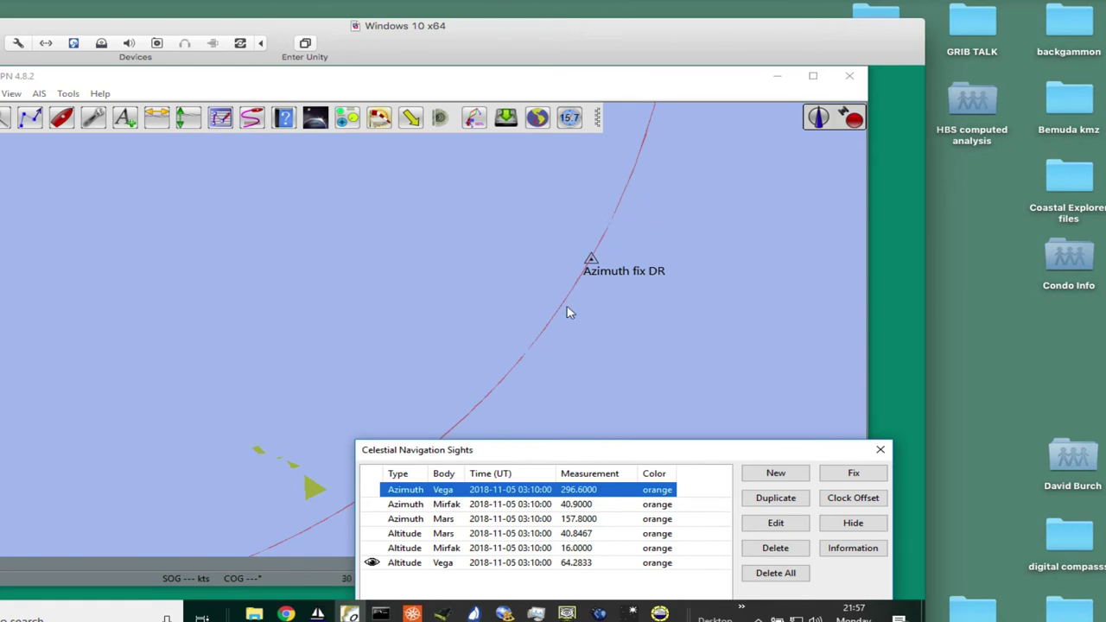
pyautogui.click(371, 504)
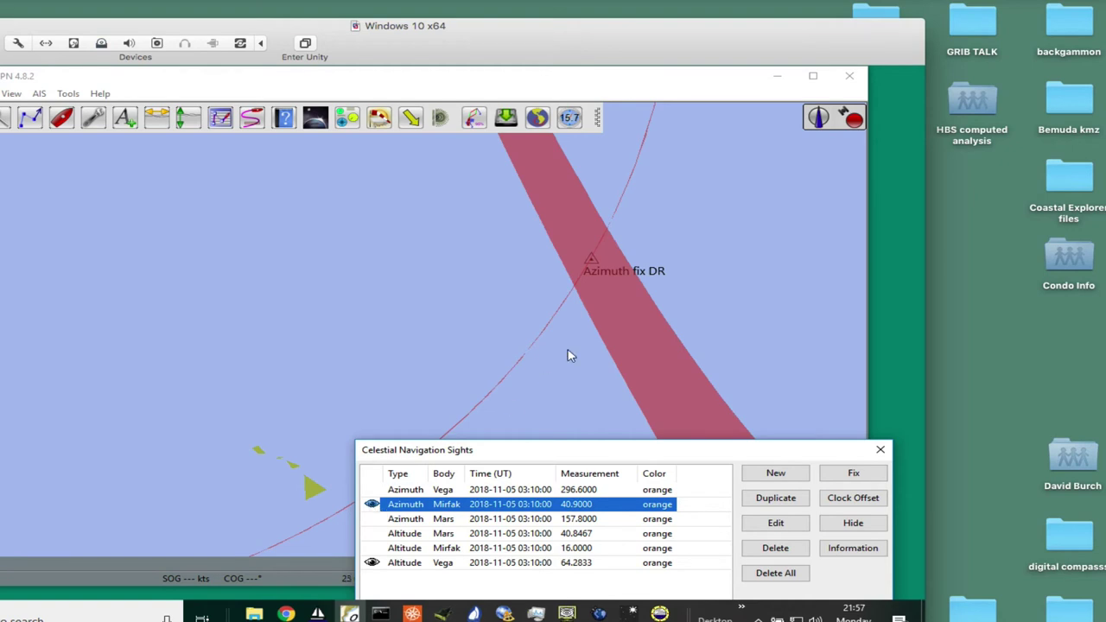
pyautogui.scroll(-5, 591, 333)
pyautogui.scroll(-2, 605, 300)
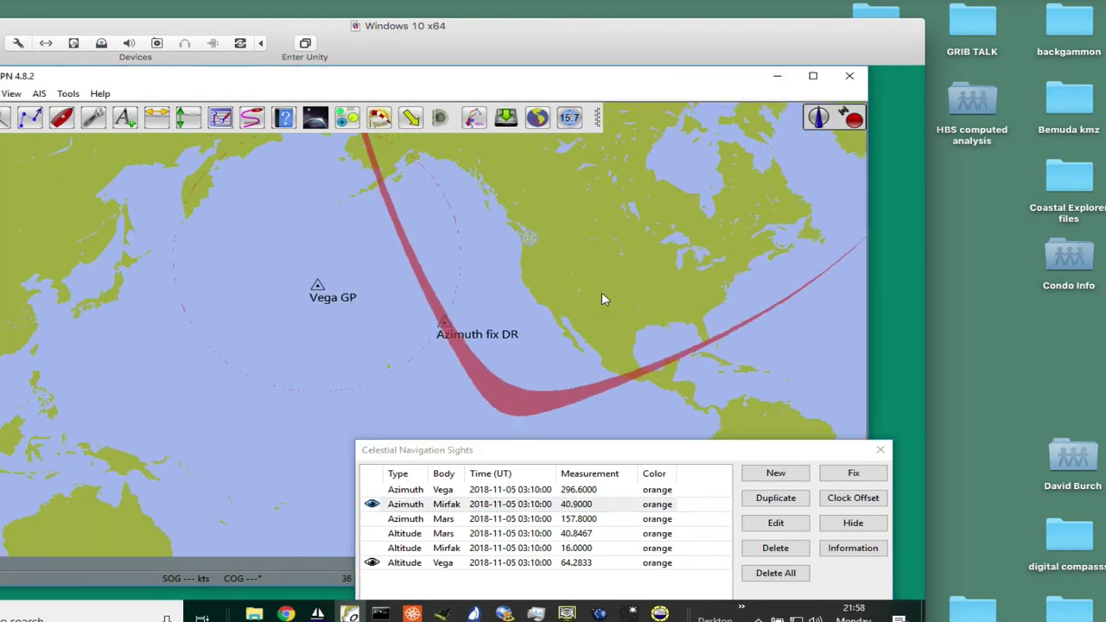
# - Hide the Mirfak azimuth band, show Vega's again, and pan to Vega GP
pyautogui.click(371, 504)
pyautogui.click(372, 490)
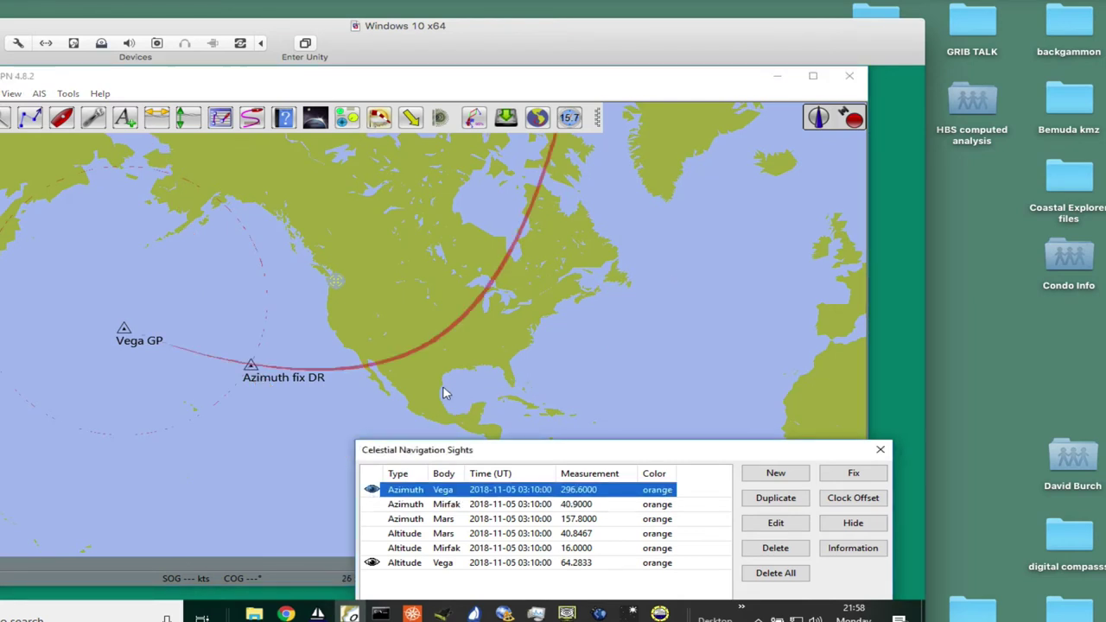
pyautogui.moveTo(288, 403); pyautogui.dragTo(588, 395)
pyautogui.scroll(2, 584, 376)
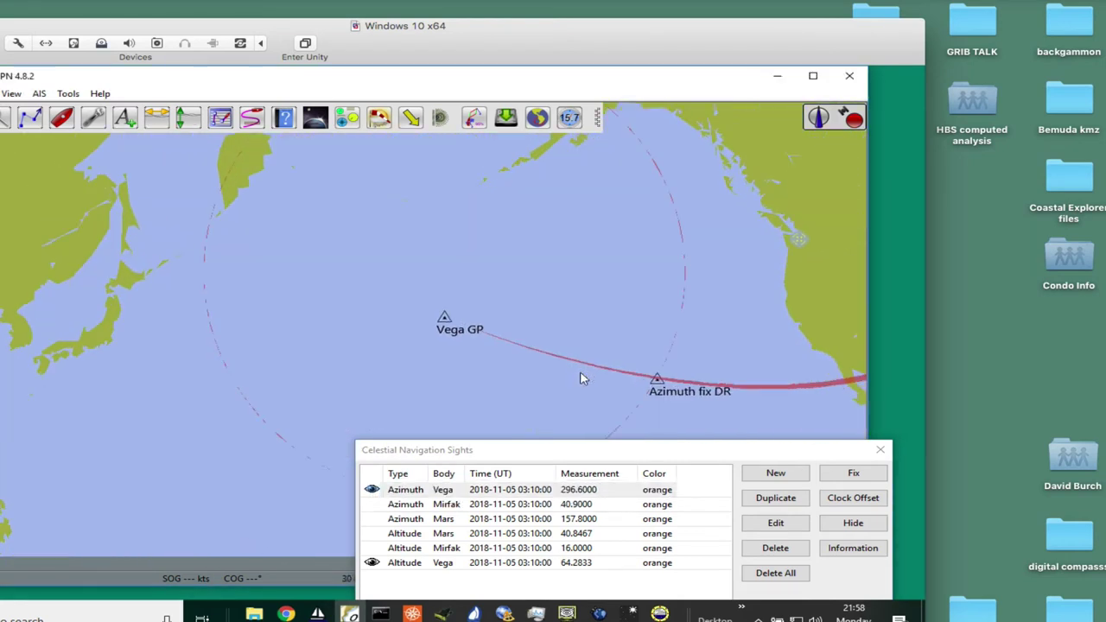
pyautogui.moveTo(562, 358); pyautogui.dragTo(486, 305)
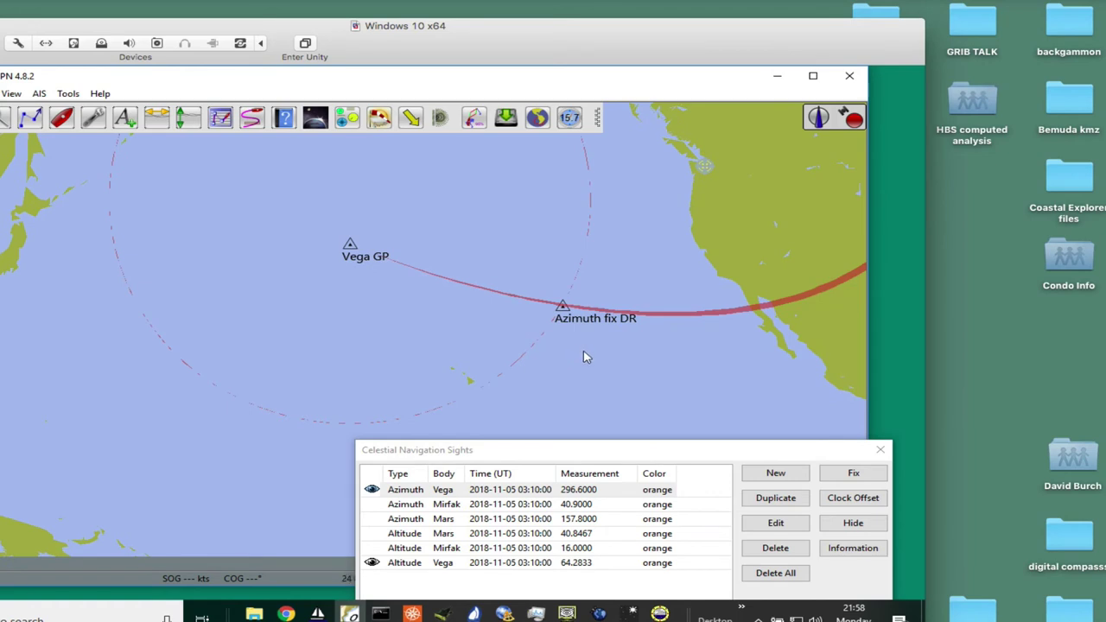
# - Zoom in on the Azimuth fix DR until the OverZoom label appears
pyautogui.scroll(2, 584, 357)
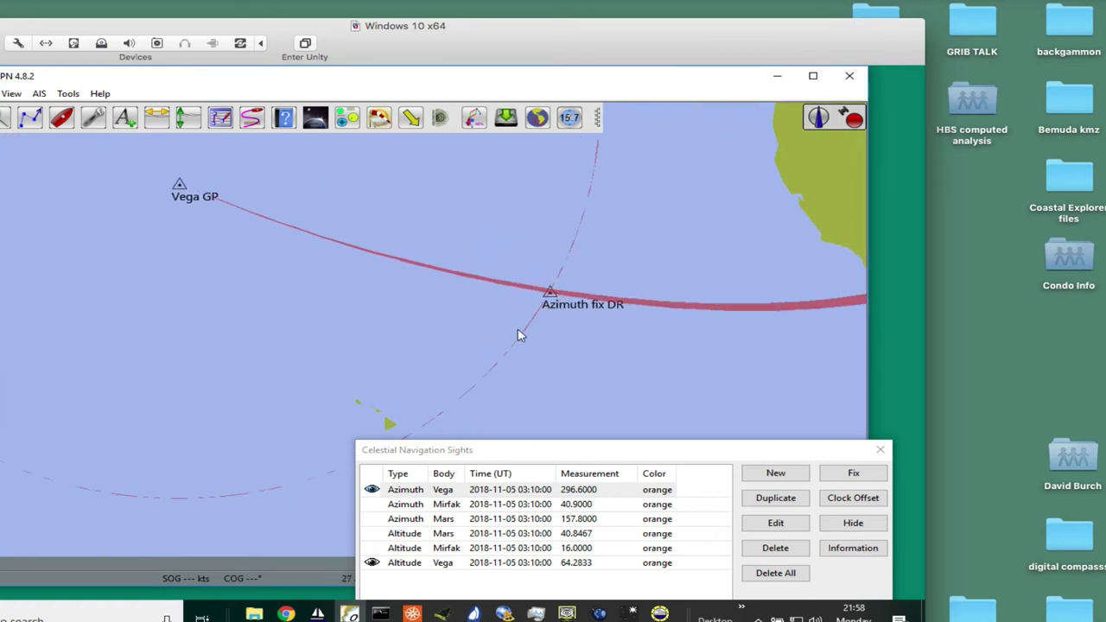
pyautogui.scroll(1, 521, 335)
pyautogui.scroll(-2, 603, 331)
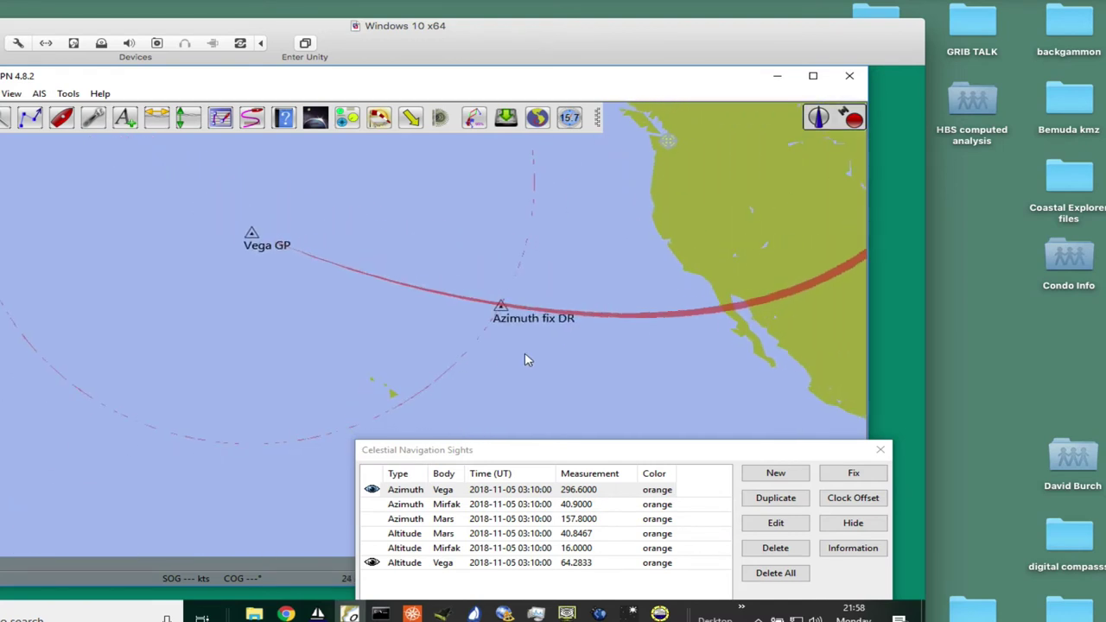
pyautogui.scroll(3, 522, 361)
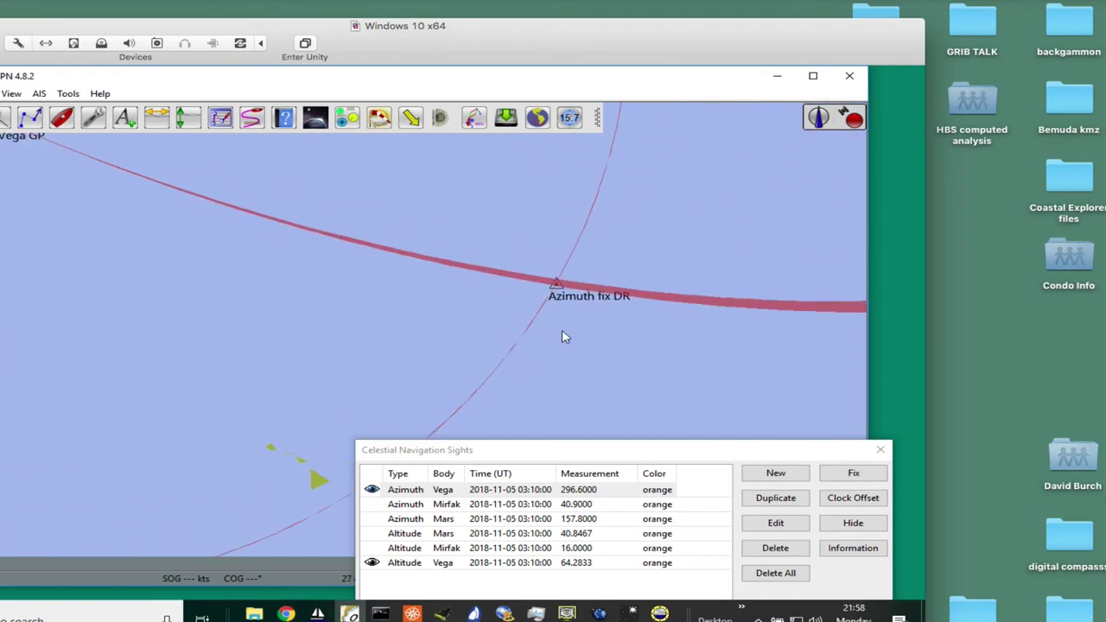
pyautogui.scroll(2, 562, 335)
pyautogui.scroll(2, 637, 324)
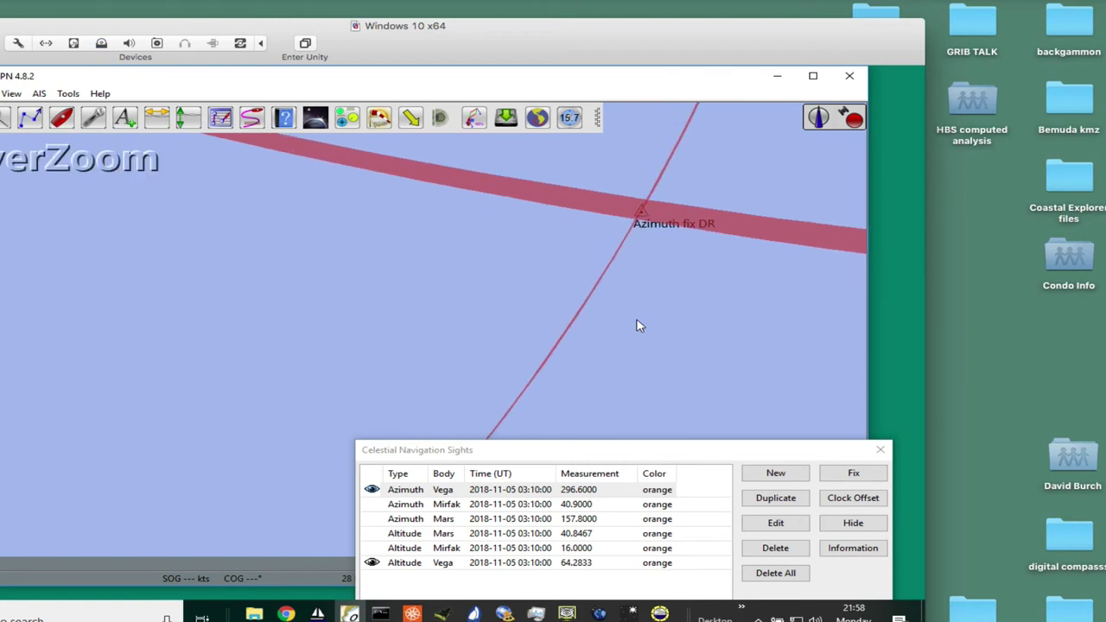
# - Centre the Azimuth fix DR and make a trial distance measurement near it
pyautogui.moveTo(623, 307); pyautogui.dragTo(481, 379)
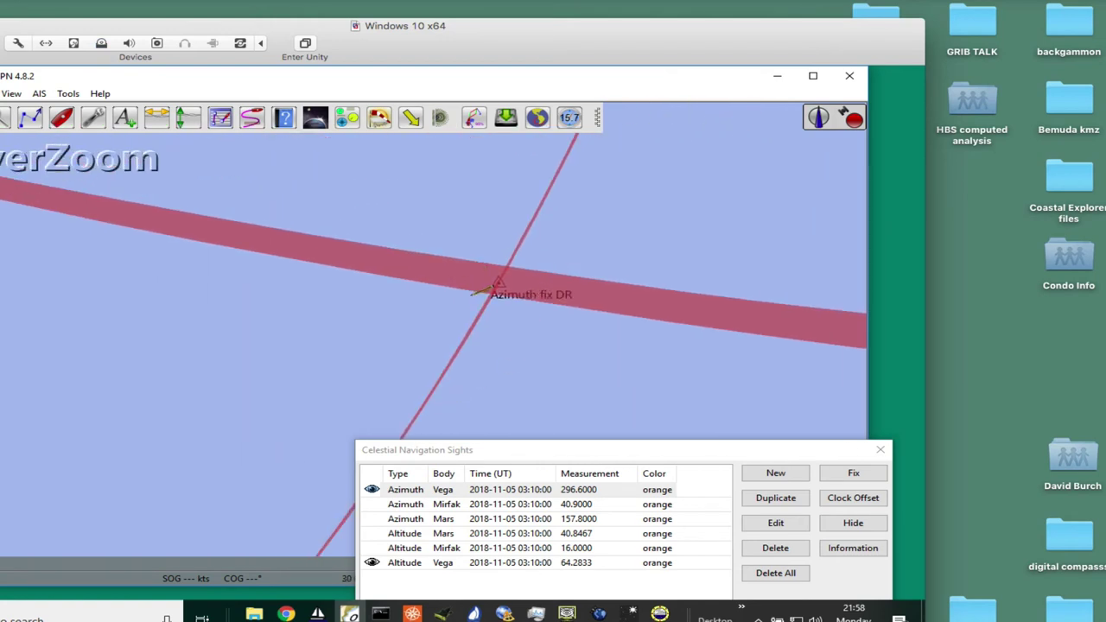
pyautogui.click(469, 294)
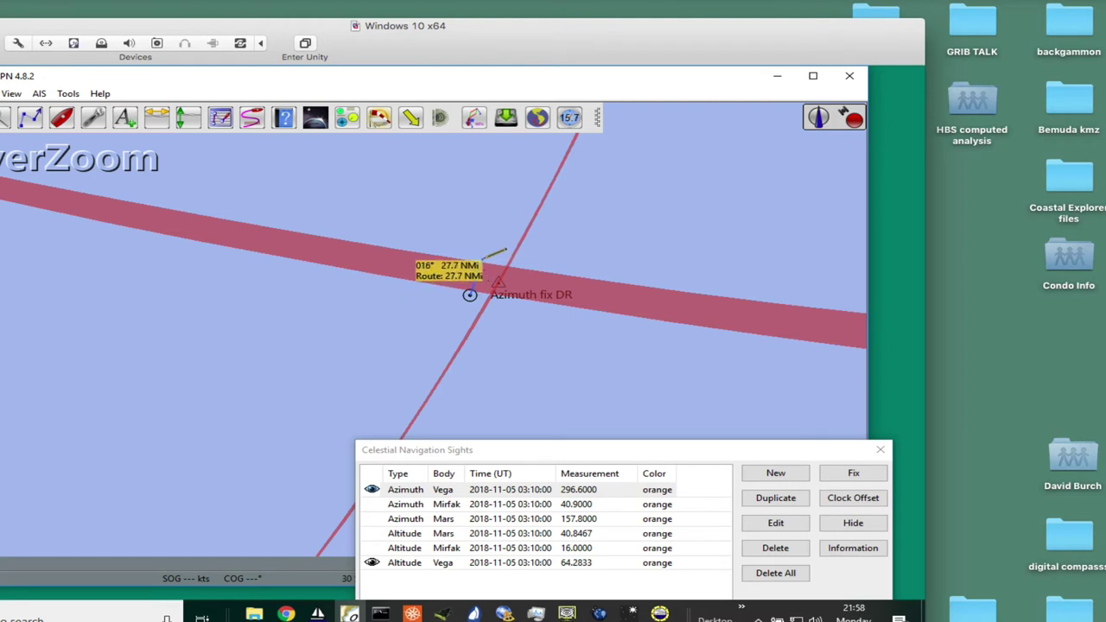
pyautogui.click(482, 259)
pyautogui.press('Escape')
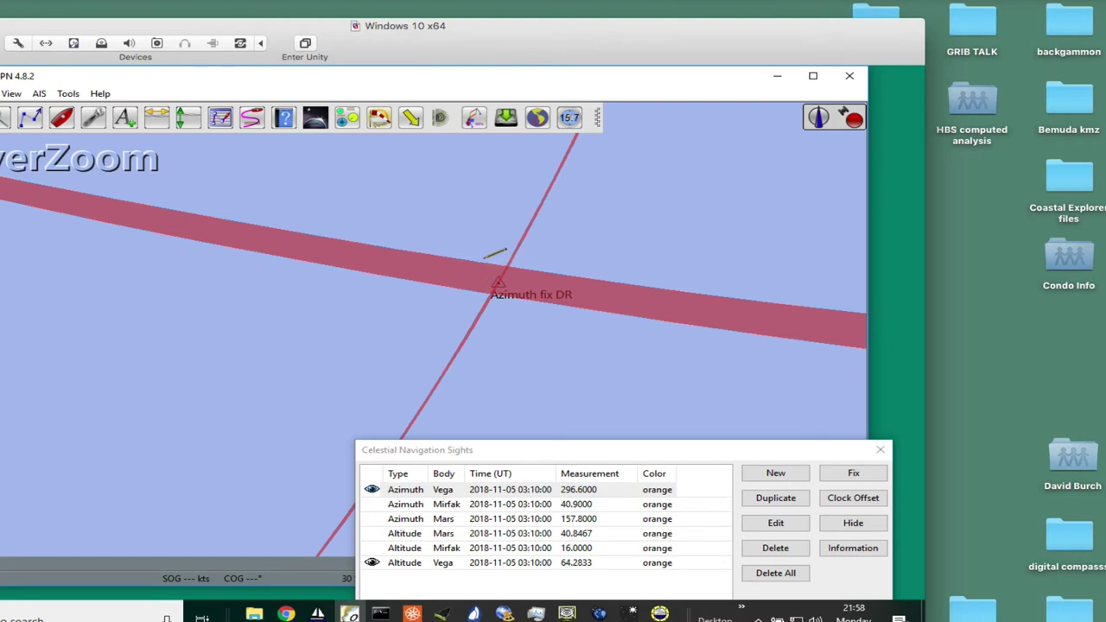
pyautogui.press('Left')
pyautogui.press('Down')
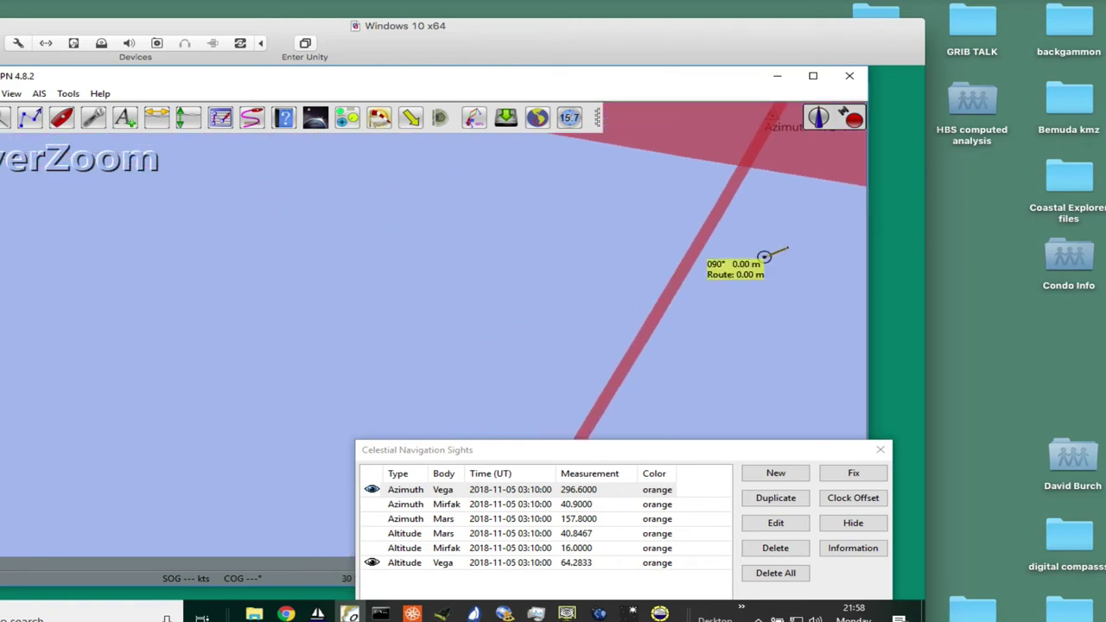
pyautogui.moveTo(780, 252); pyautogui.dragTo(521, 417)
pyautogui.press('Left')
pyautogui.press('Down')
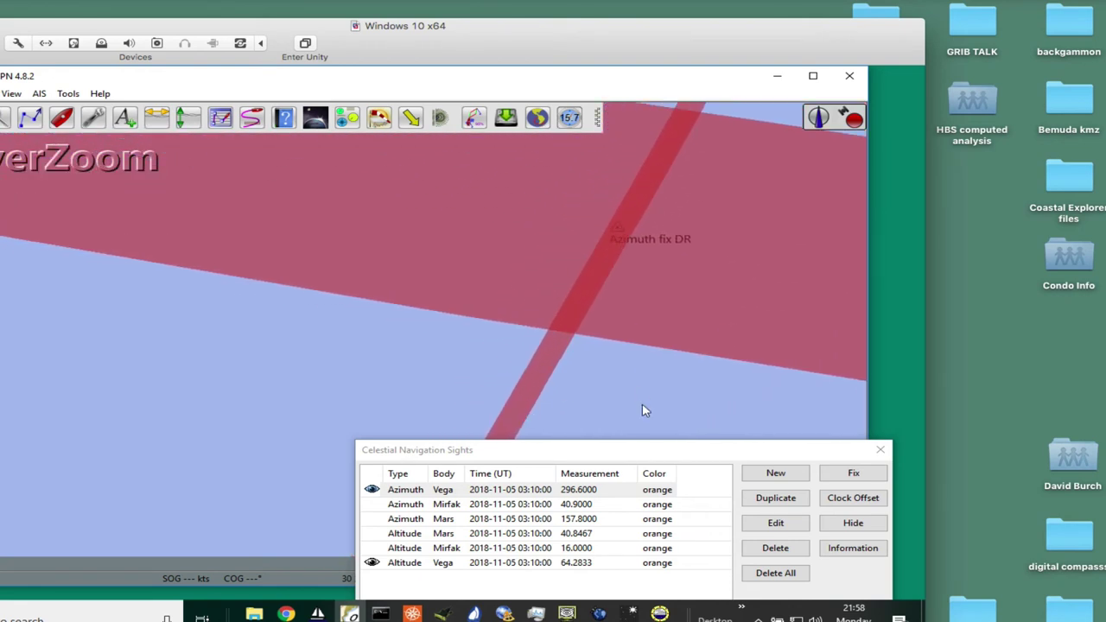
pyautogui.moveTo(643, 410); pyautogui.dragTo(523, 435)
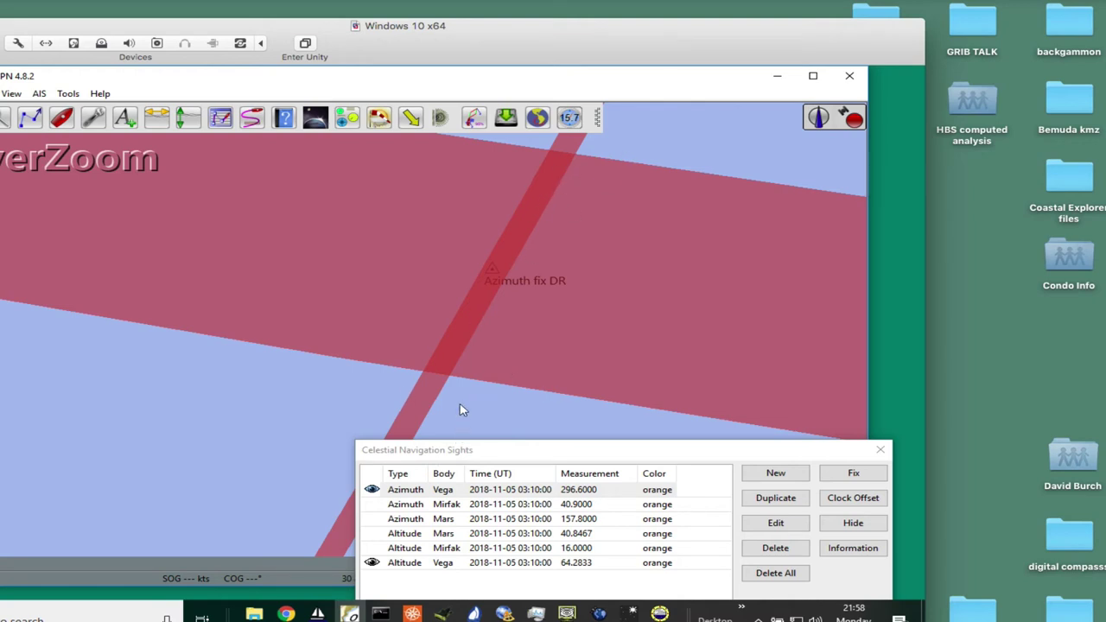
# - Measure the Vega azimuth band width at about 22.3 NMi, then zoom back out
pyautogui.click(459, 378)
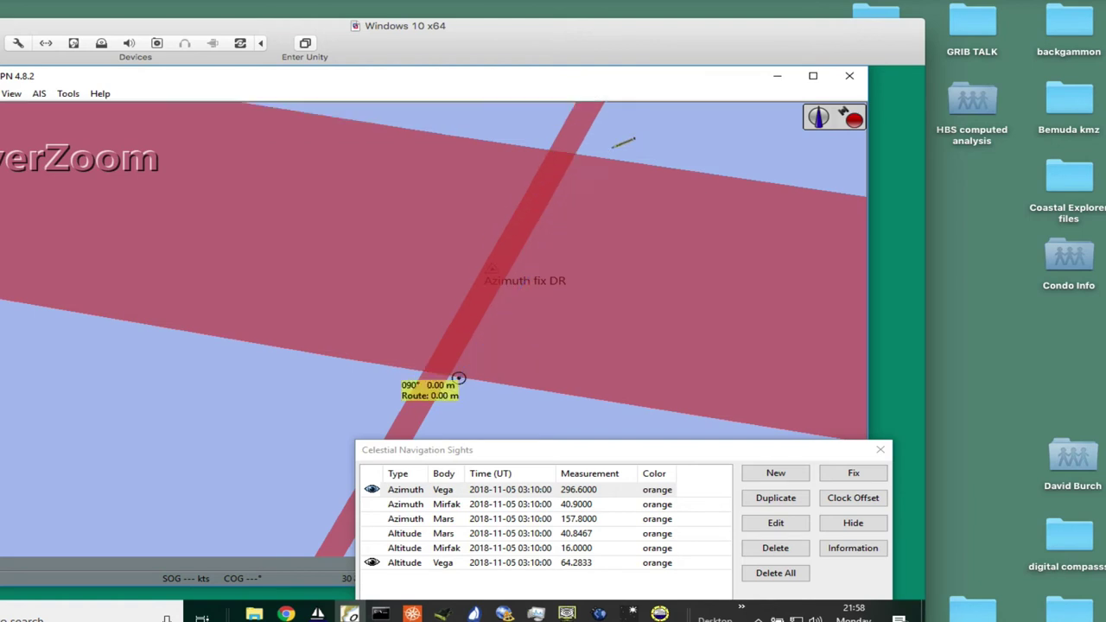
pyautogui.click(584, 153)
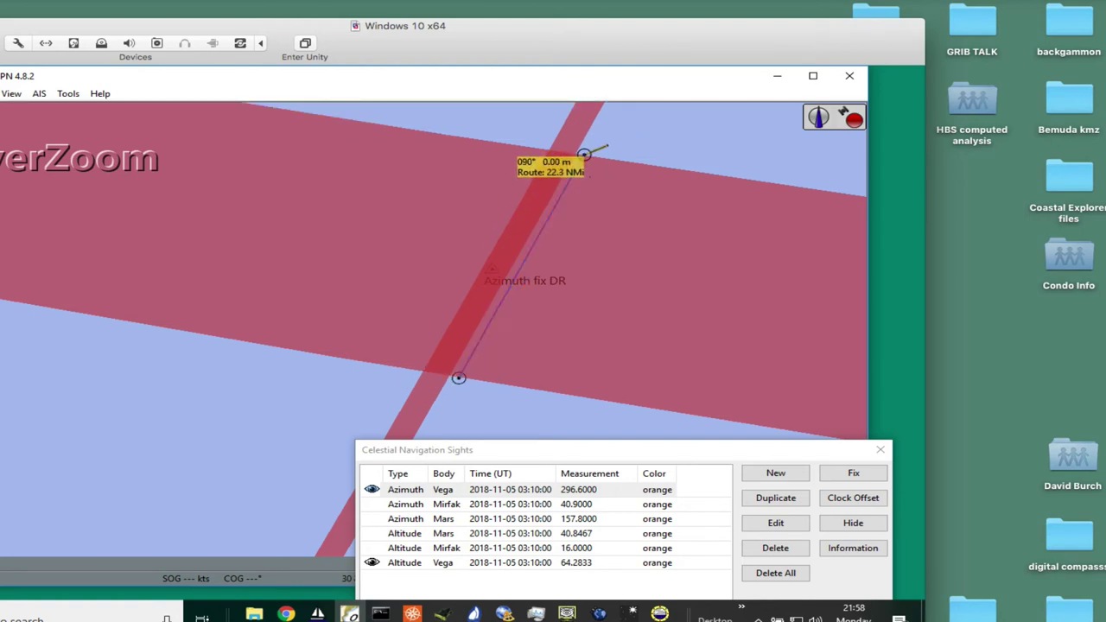
pyautogui.press('Escape')
pyautogui.scroll(-3, 554, 323)
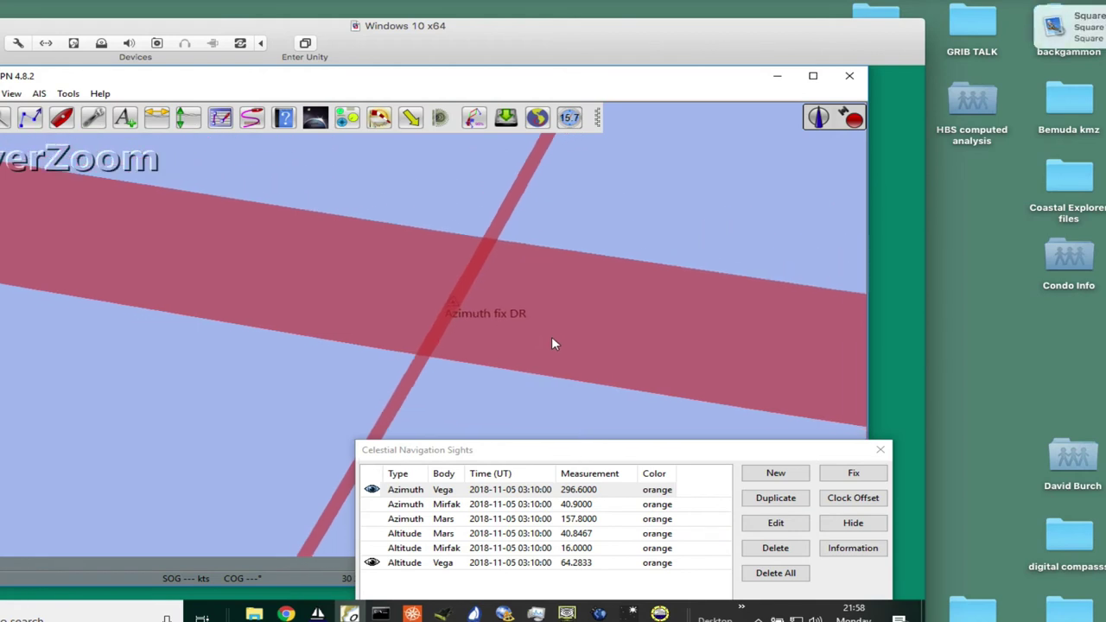
pyautogui.scroll(-5, 539, 347)
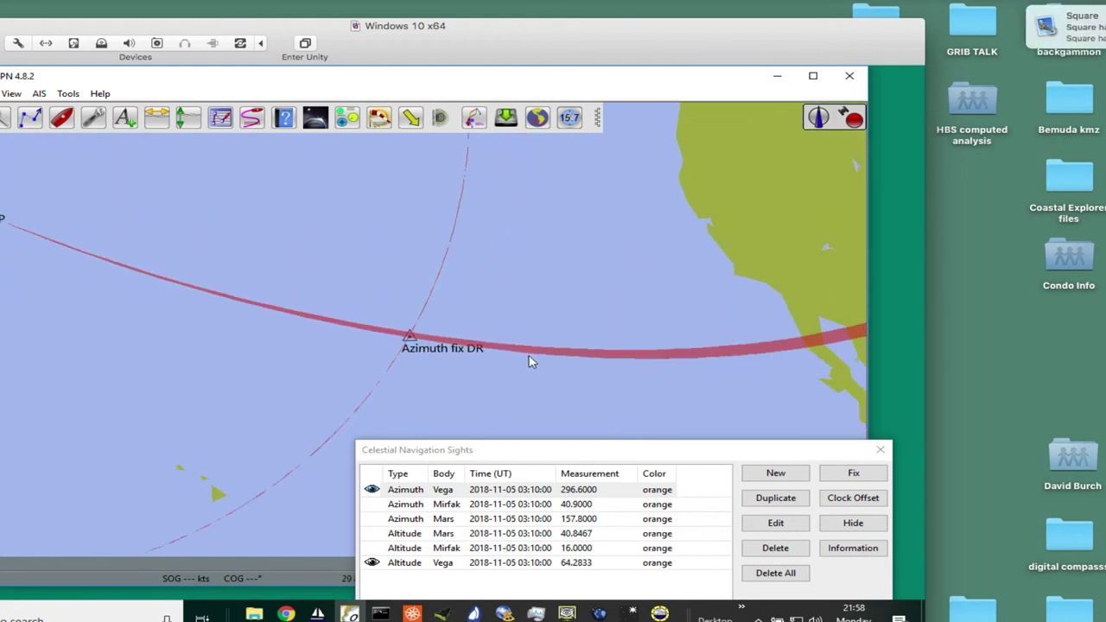
pyautogui.moveTo(523, 375); pyautogui.dragTo(566, 343)
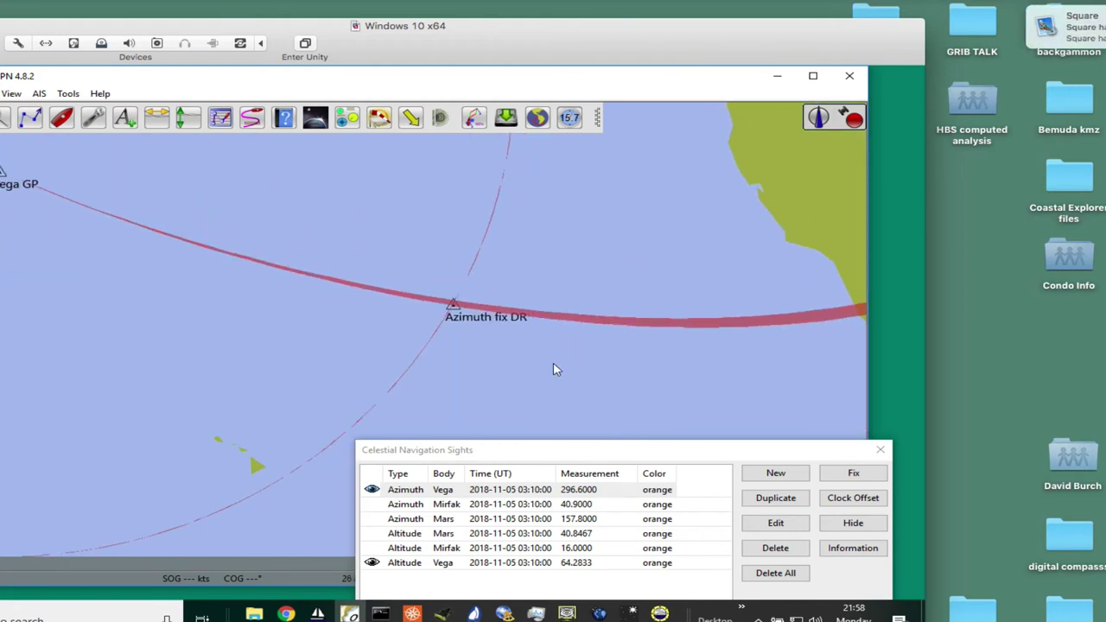
pyautogui.scroll(-2, 552, 369)
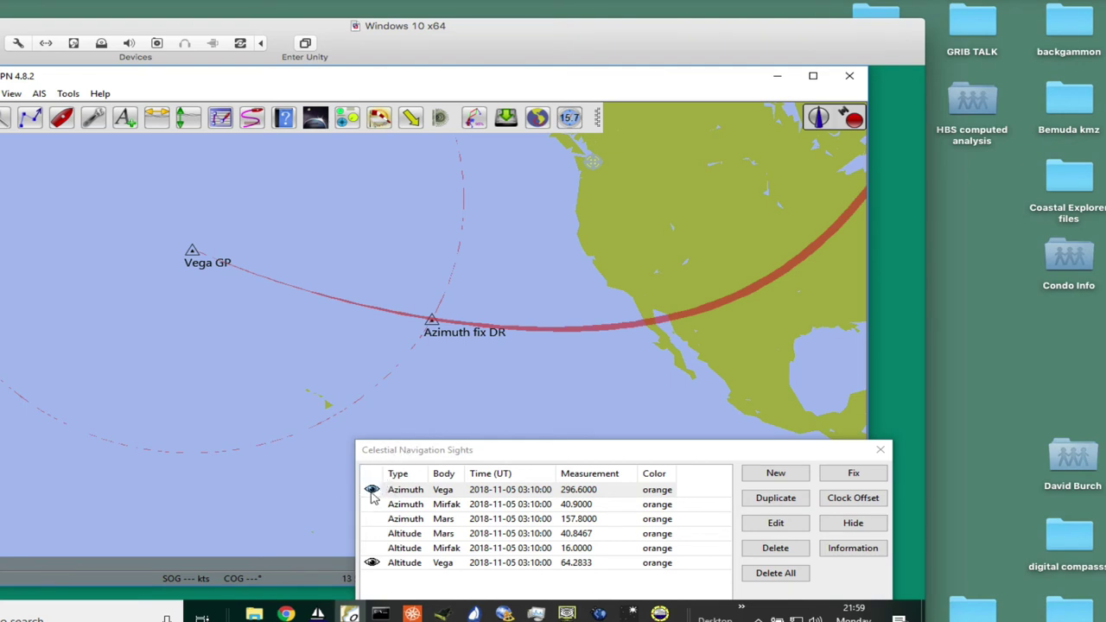
# - Turn off Altitude Vega and turn on Azimuth Mirfak and Azimuth Mars, following the bands
pyautogui.click(372, 562)
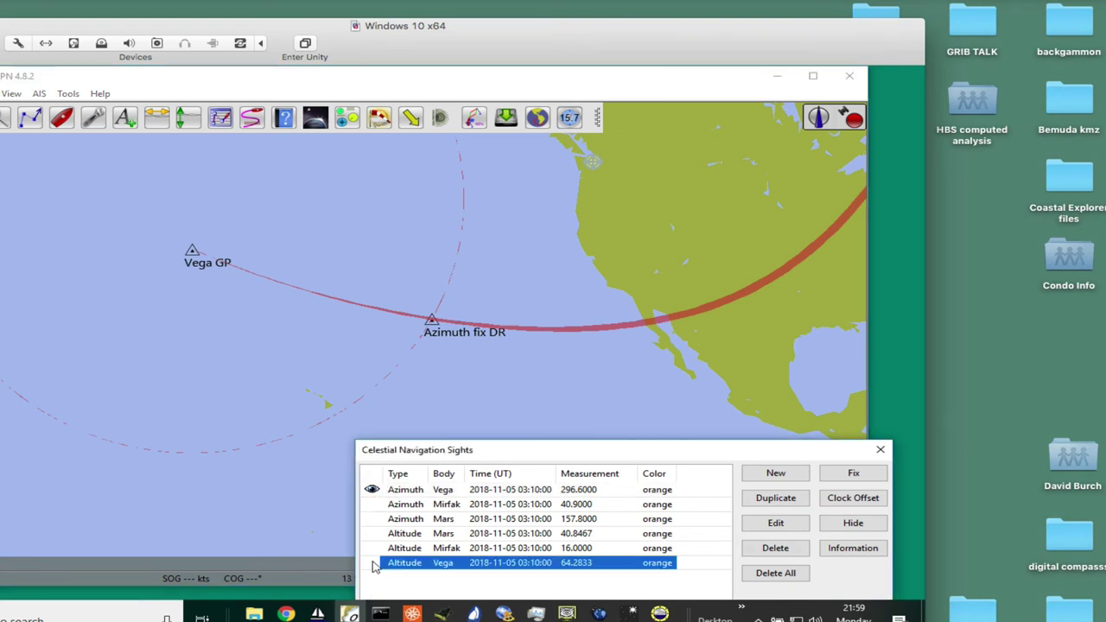
pyautogui.click(374, 504)
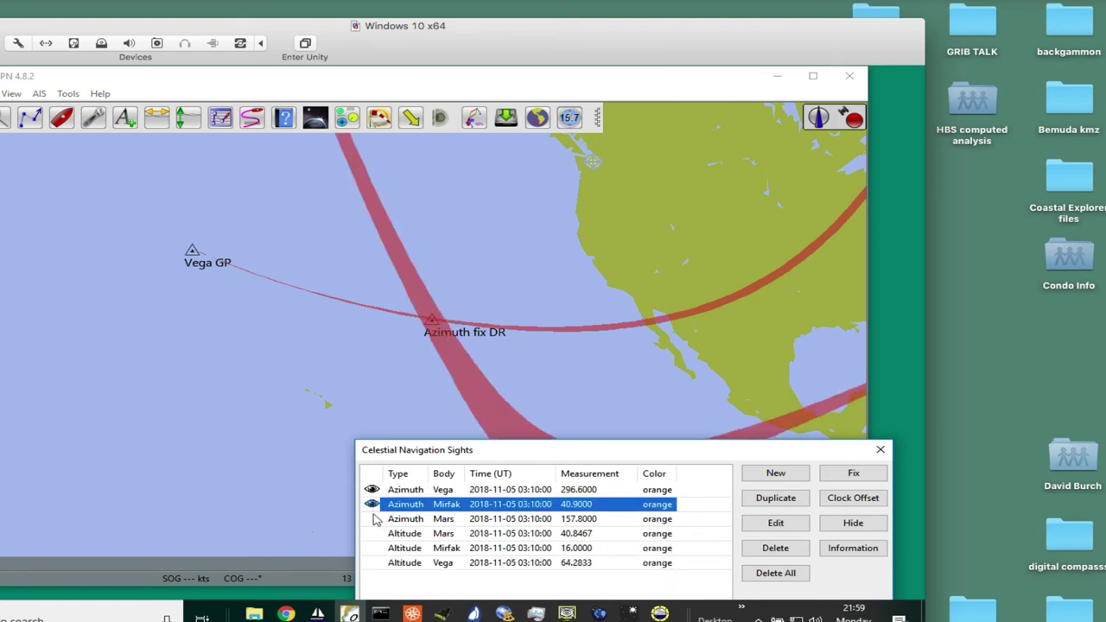
pyautogui.click(371, 519)
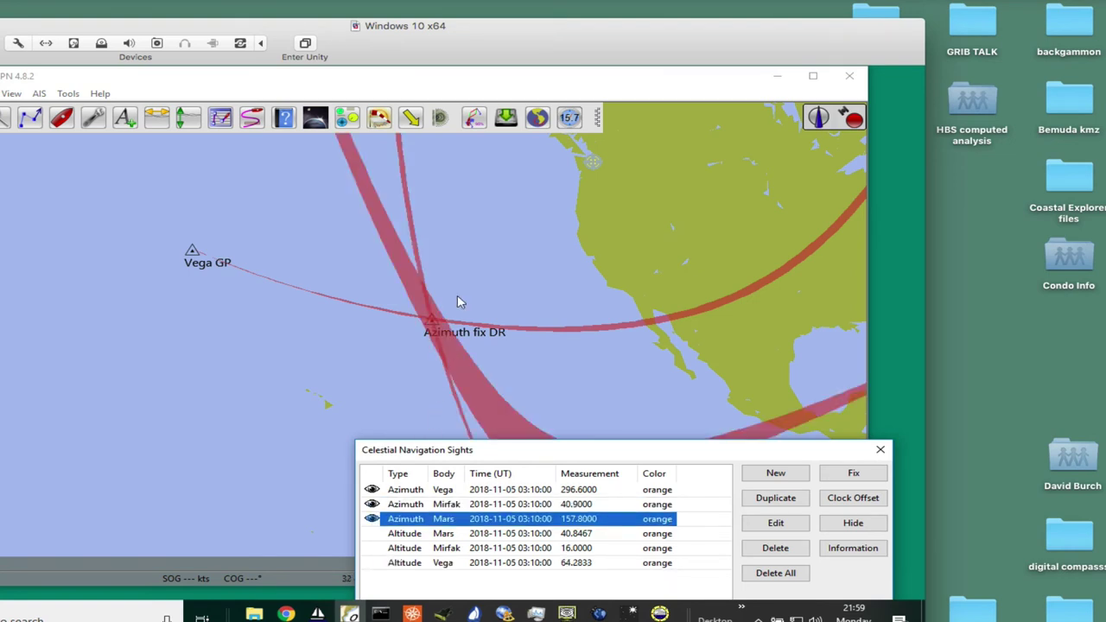
pyautogui.scroll(1, 457, 295)
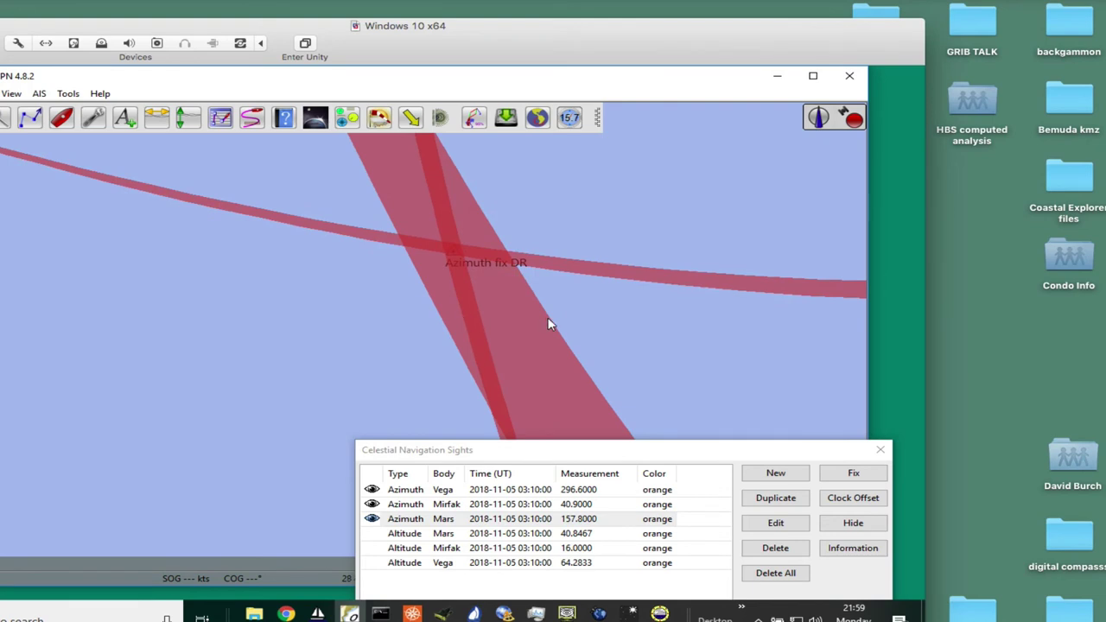
pyautogui.scroll(-2, 548, 321)
pyautogui.scroll(-1, 463, 363)
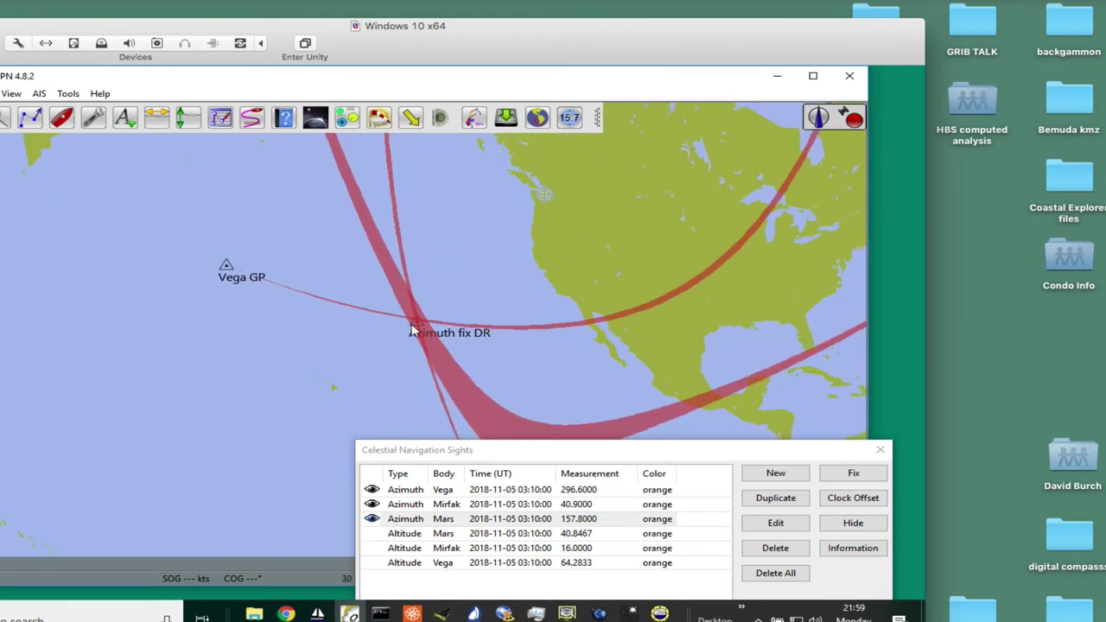
pyautogui.scroll(2, 432, 323)
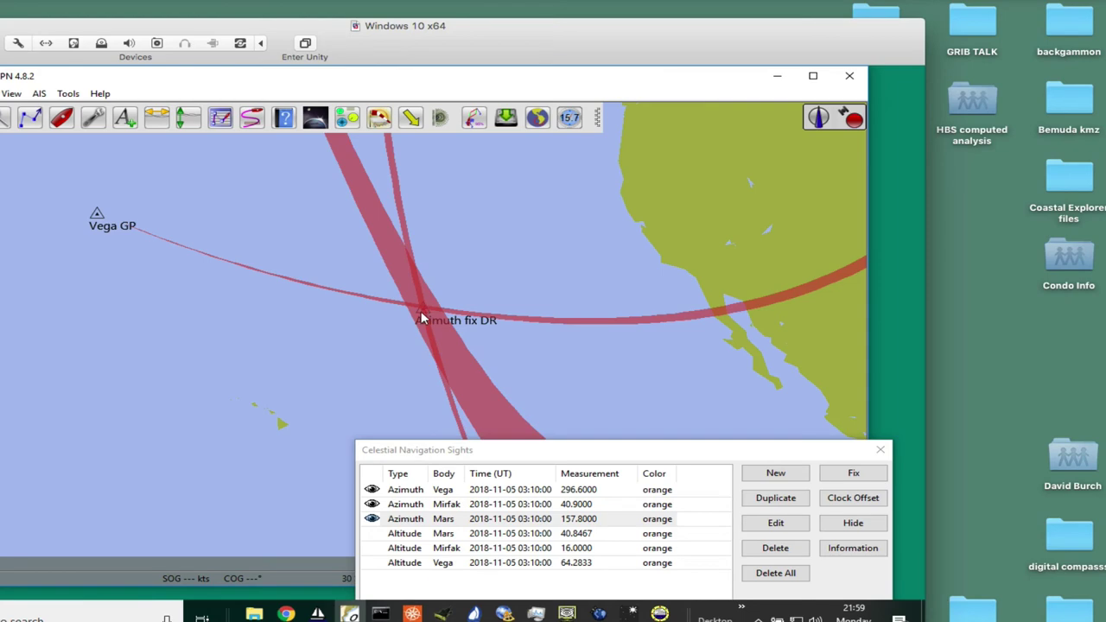
pyautogui.scroll(3, 424, 311)
pyautogui.scroll(-4, 580, 322)
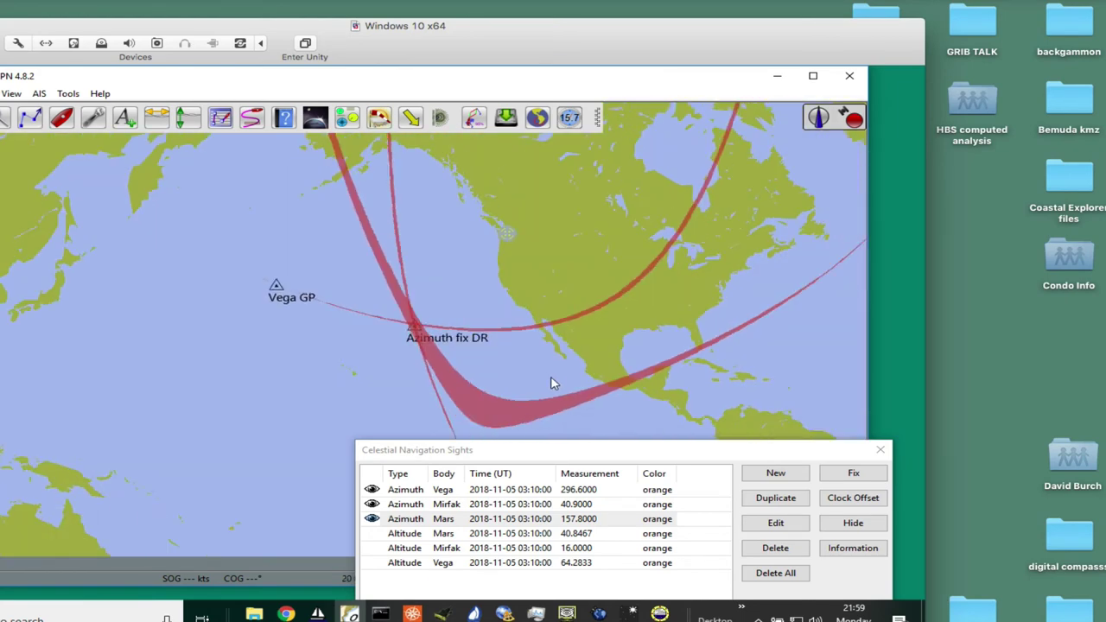
pyautogui.moveTo(788, 253); pyautogui.dragTo(487, 271)
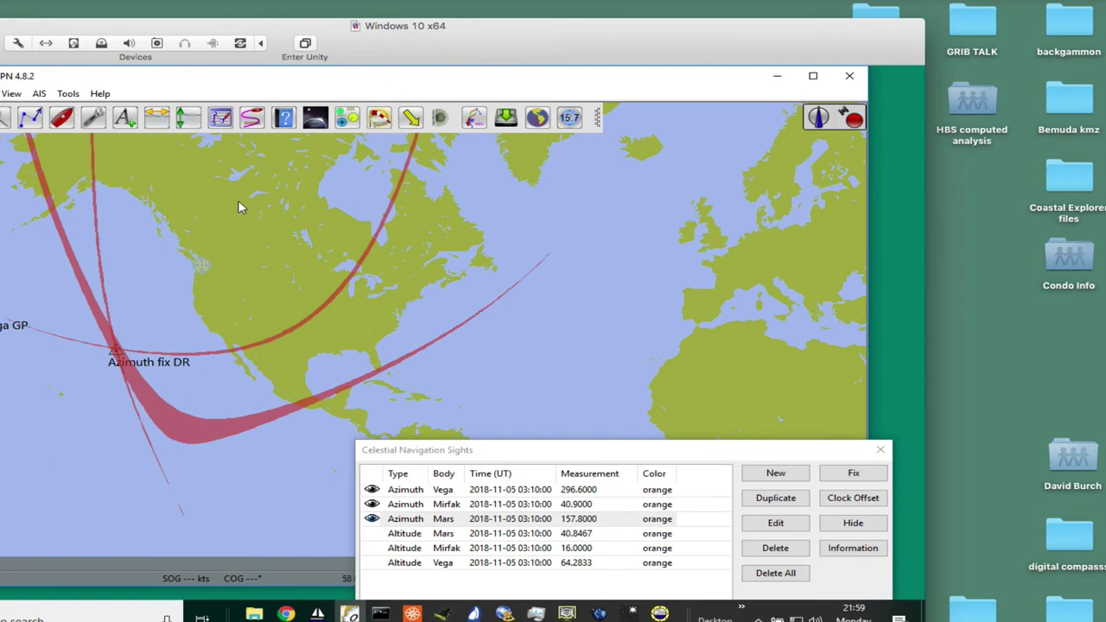
pyautogui.moveTo(242, 205); pyautogui.dragTo(316, 221)
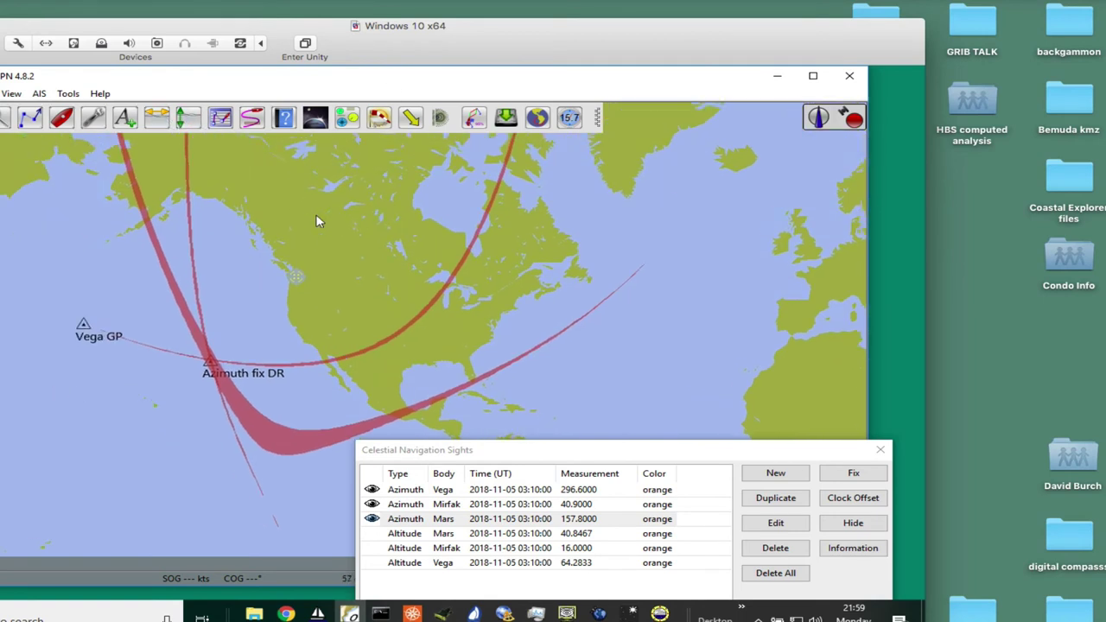
# - Make the Mirfak GP and Mars GP waypoints visible on the chart
pyautogui.click(221, 119)
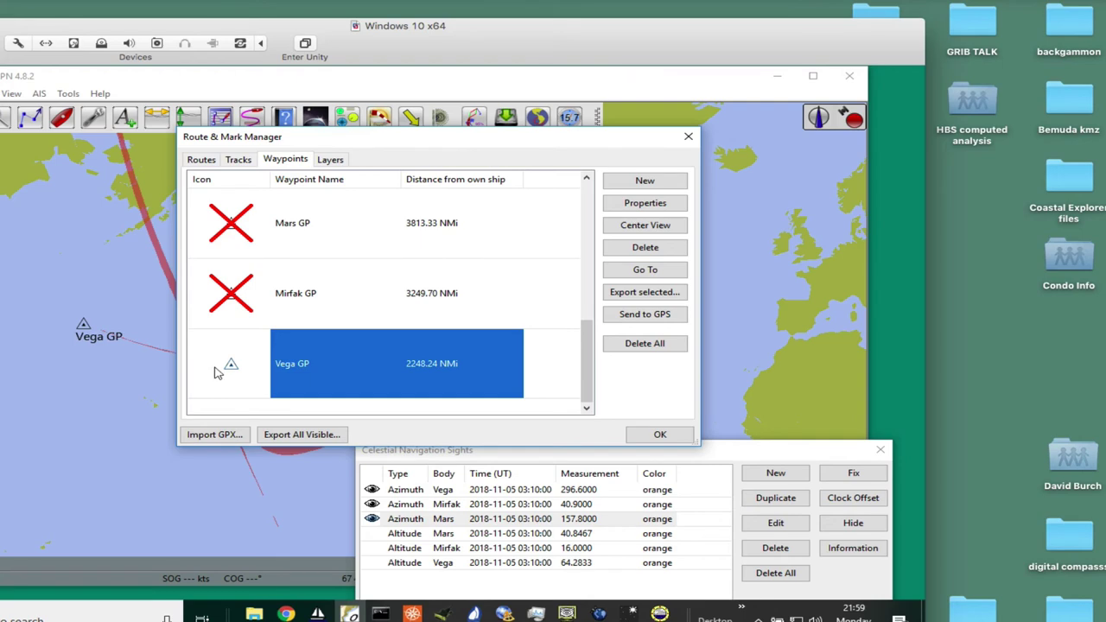
pyautogui.click(238, 279)
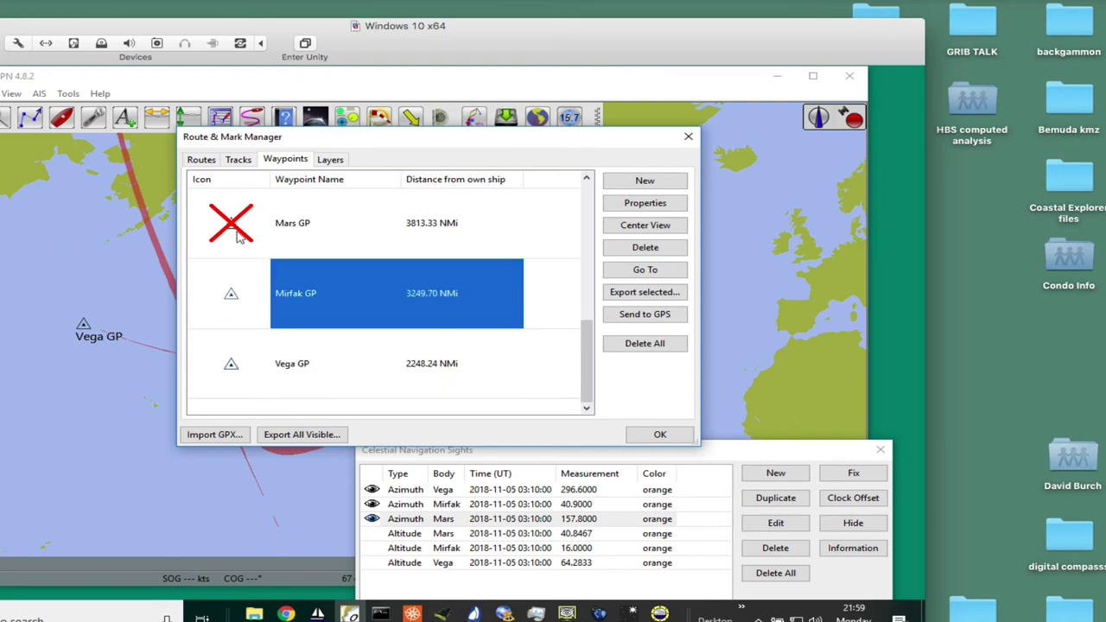
pyautogui.click(235, 232)
pyautogui.moveTo(639, 149); pyautogui.dragTo(870, 515)
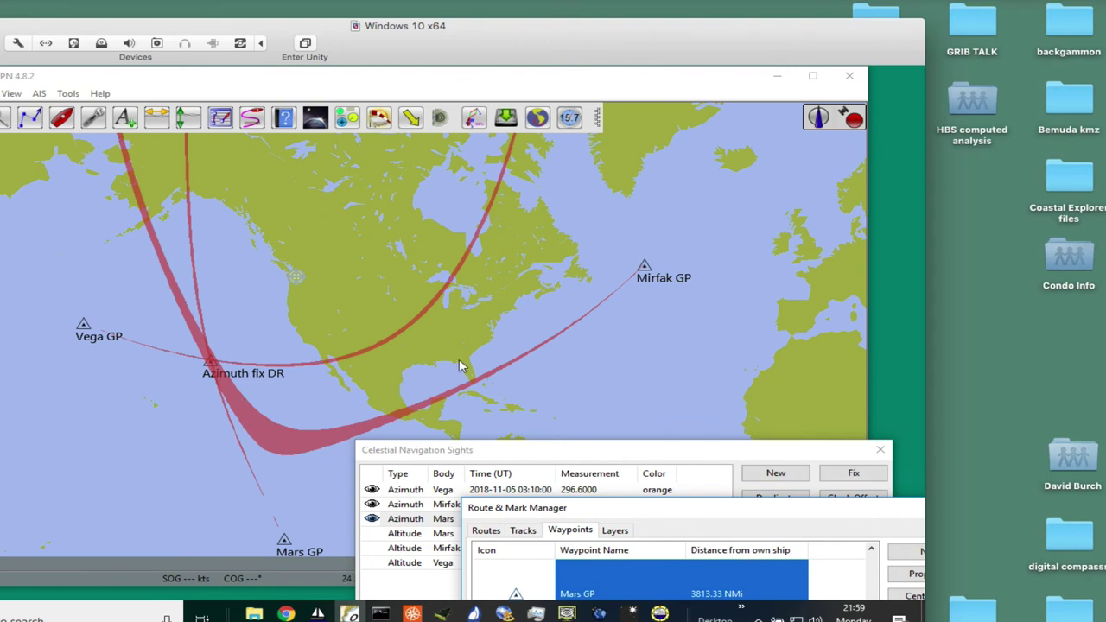
# - Reposition the chart and raise the Sights list so all six sights show
pyautogui.moveTo(600, 367); pyautogui.dragTo(594, 265)
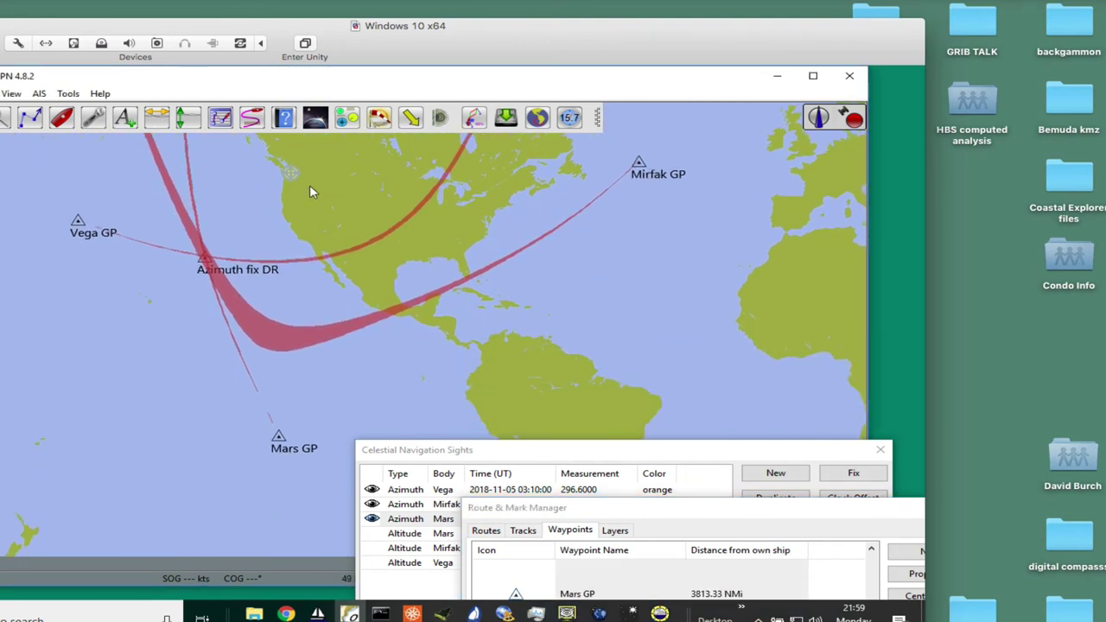
pyautogui.moveTo(588, 460); pyautogui.dragTo(580, 501)
pyautogui.moveTo(445, 366); pyautogui.dragTo(635, 400)
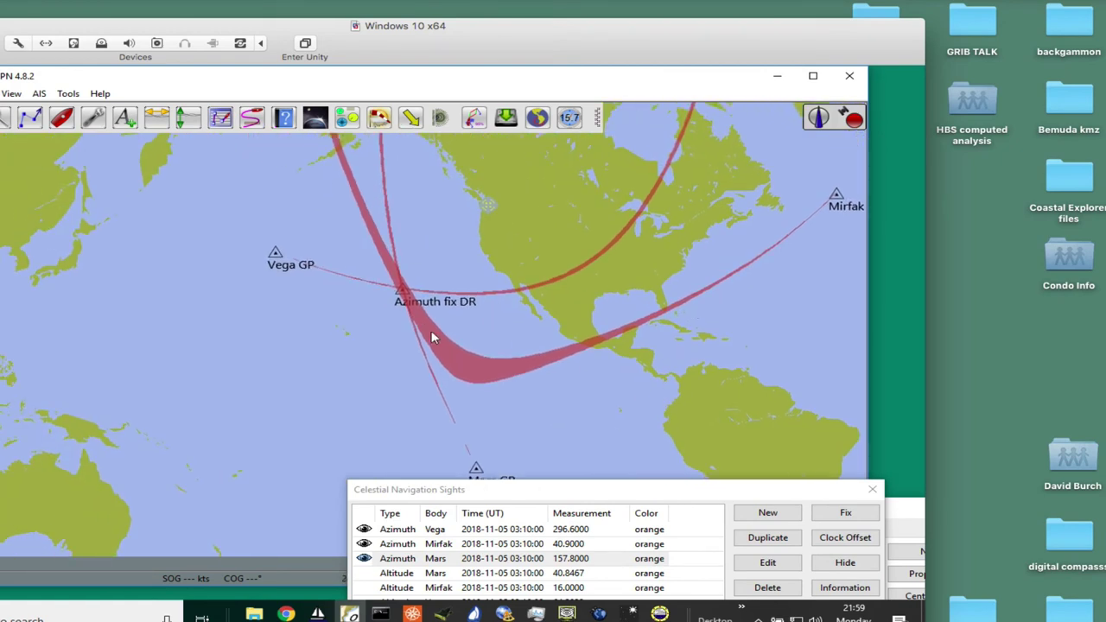
pyautogui.moveTo(592, 493); pyautogui.dragTo(481, 437)
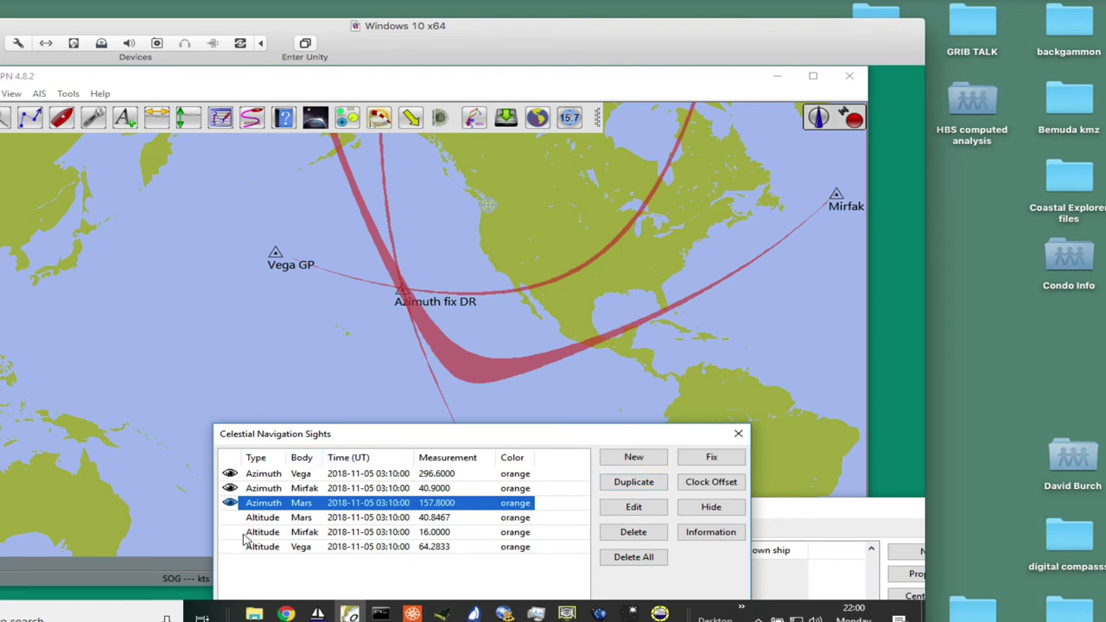
# - Bring up the Route & Mark Manager on its Routes list
pyautogui.click(222, 117)
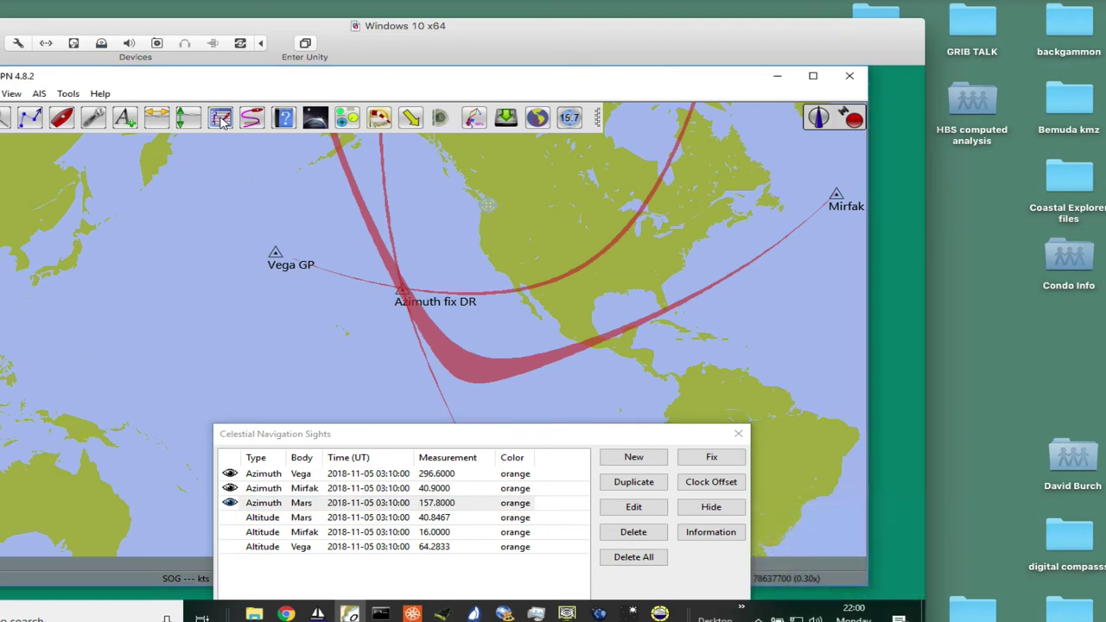
pyautogui.click(222, 120)
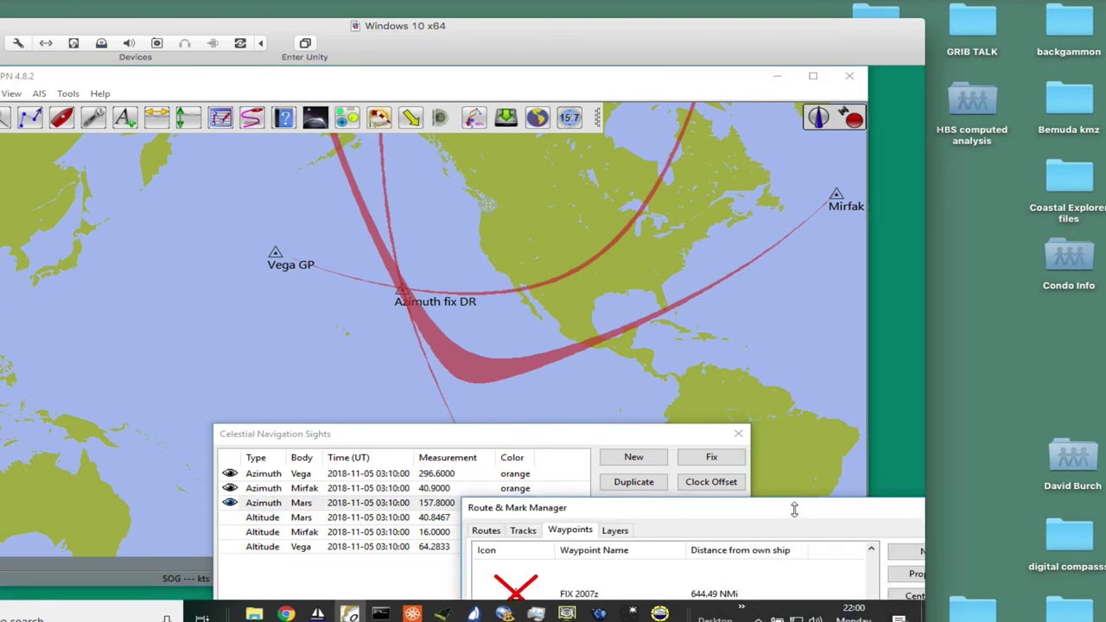
pyautogui.moveTo(786, 514); pyautogui.dragTo(693, 251)
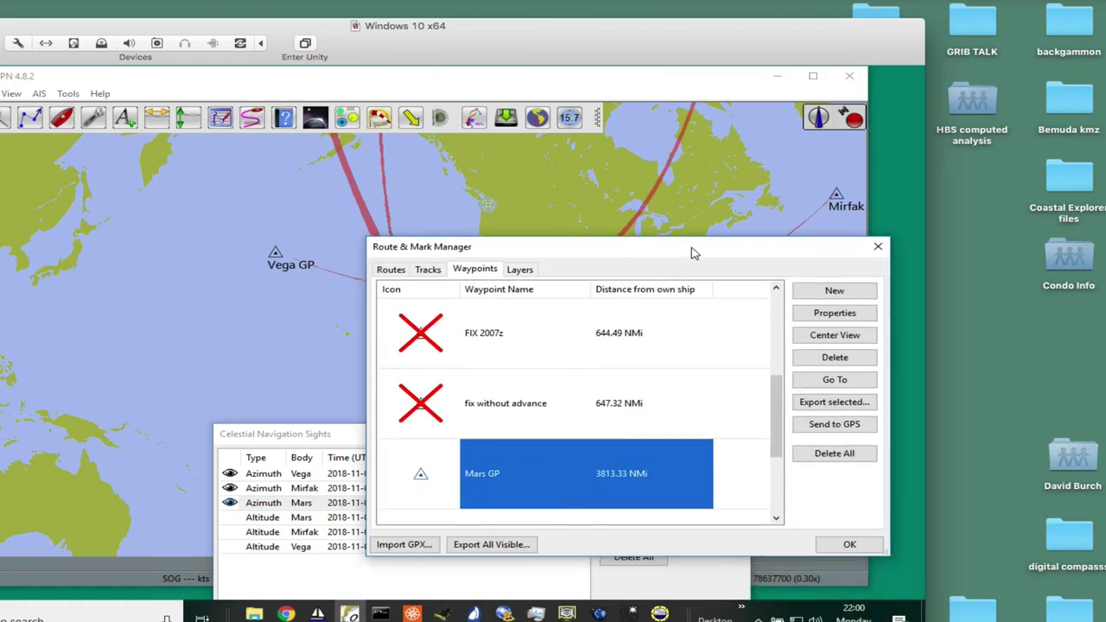
pyautogui.click(393, 270)
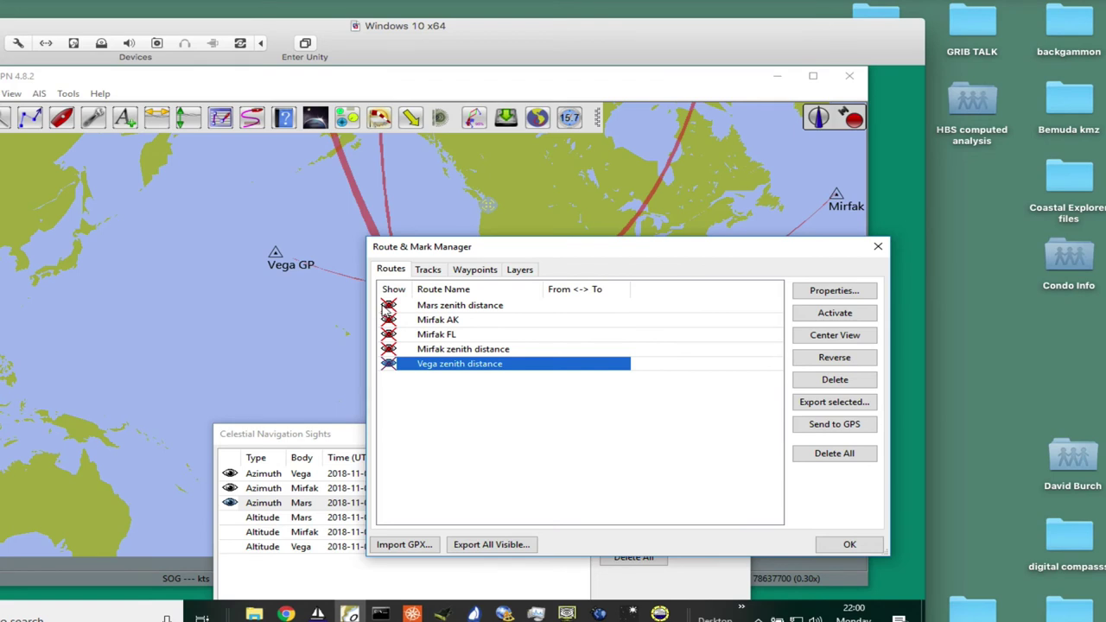
# - Show the Mars, Mirfak AK, Mirfak FL, Mirfak and Vega zenith distance routes
pyautogui.click(387, 307)
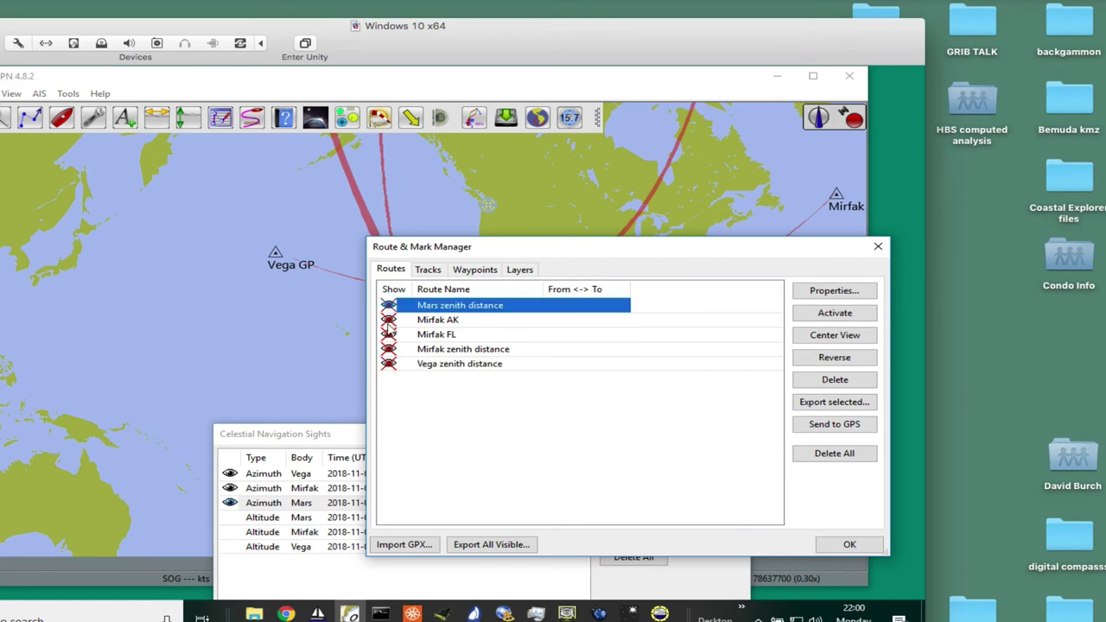
pyautogui.click(389, 319)
pyautogui.click(389, 334)
pyautogui.click(389, 349)
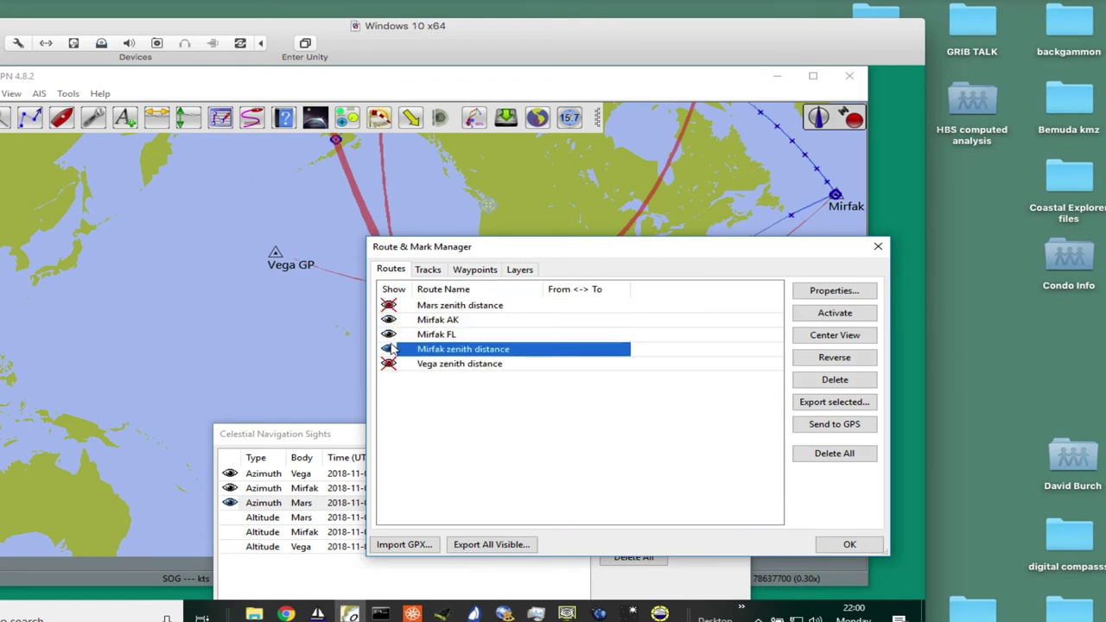
pyautogui.click(389, 364)
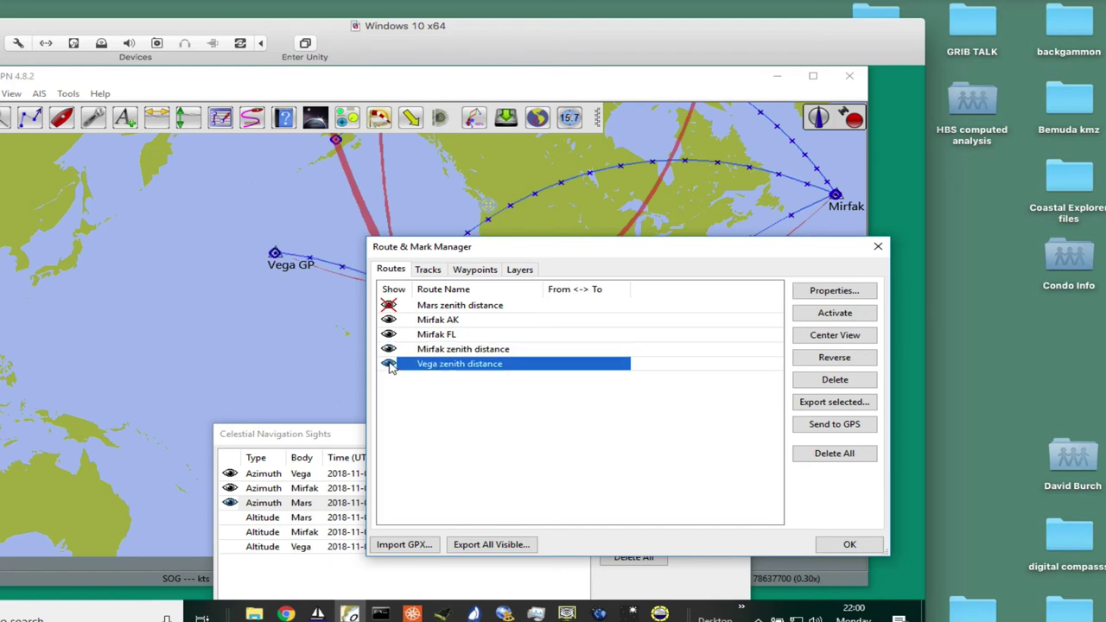
pyautogui.click(389, 306)
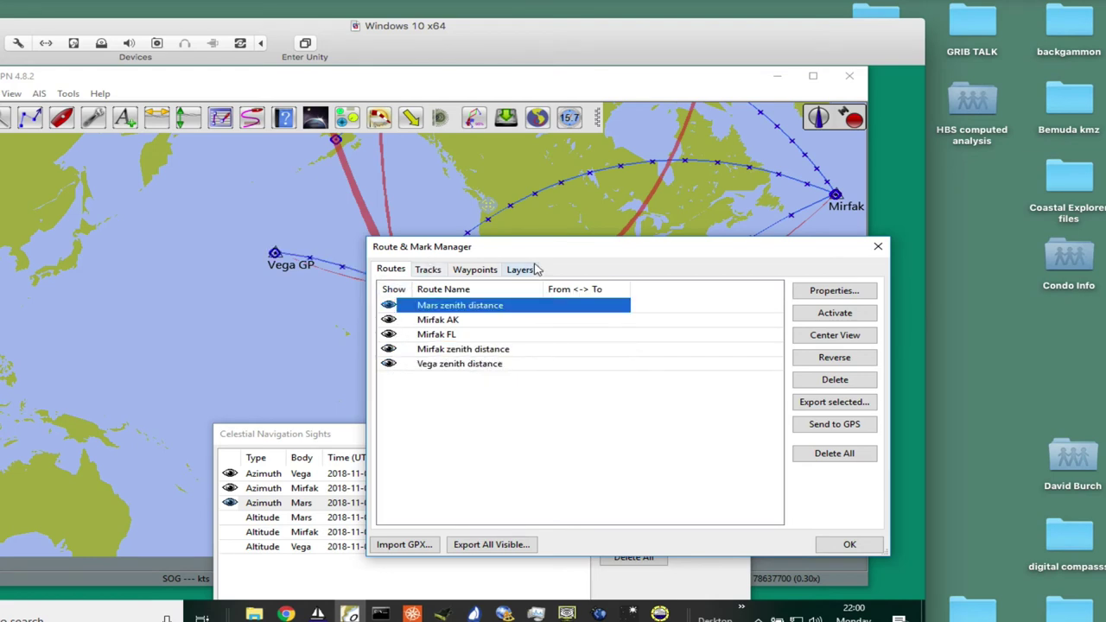
pyautogui.moveTo(565, 259); pyautogui.dragTo(942, 571)
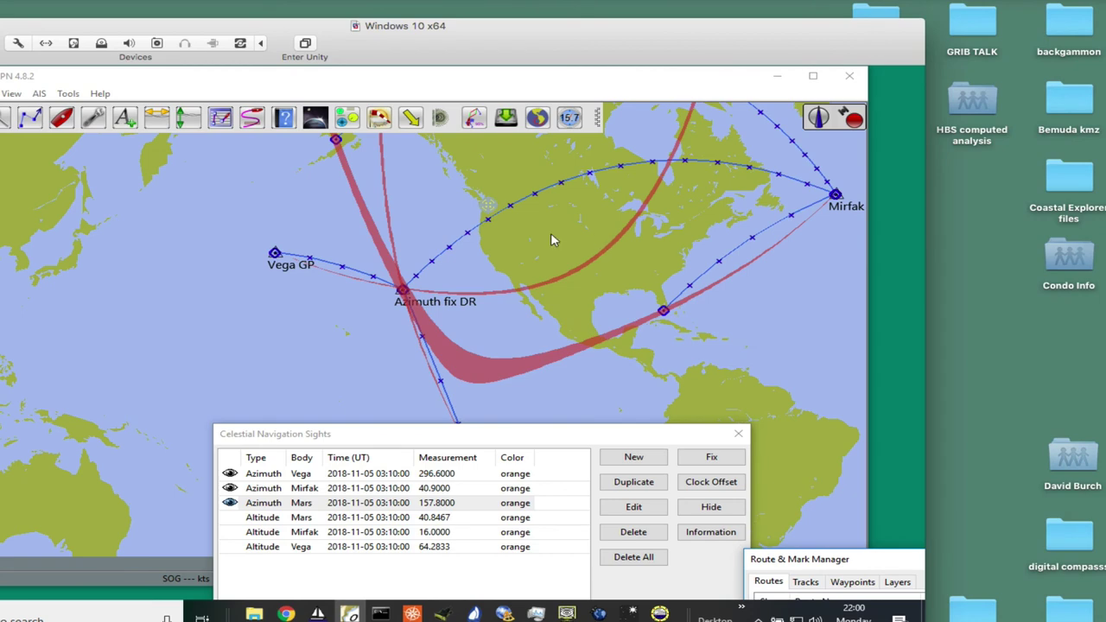
pyautogui.moveTo(550, 233); pyautogui.dragTo(592, 203)
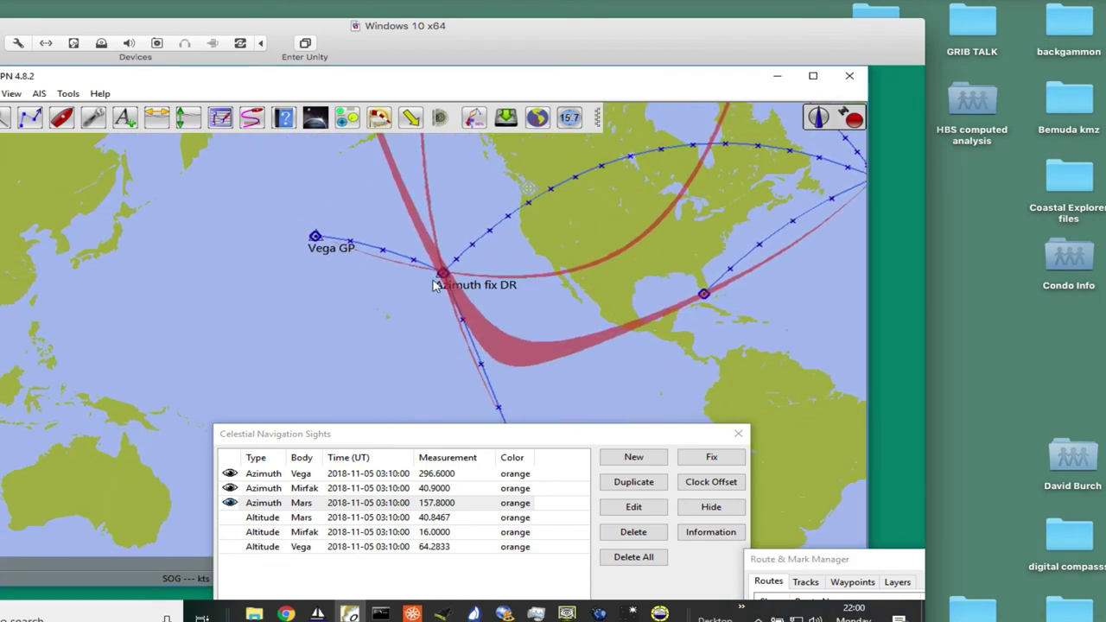
# - Zoom in on the Azimuth fix DR and pan toward Mirfak GP to inspect the route and azimuth crossings
pyautogui.scroll(2, 421, 299)
pyautogui.scroll(-1, 429, 294)
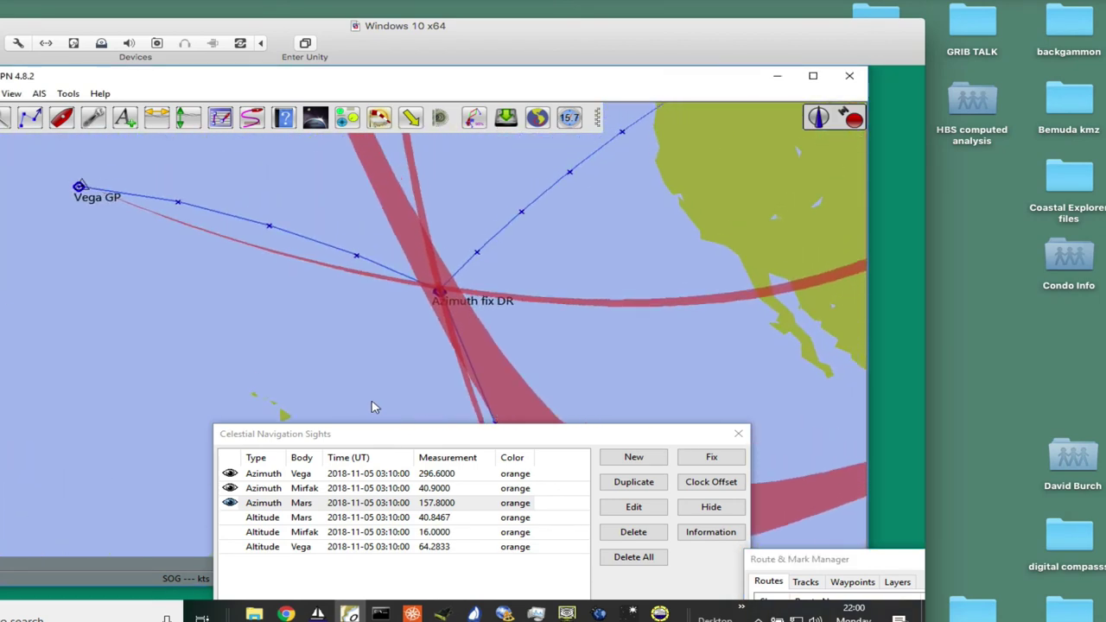
pyautogui.scroll(1, 432, 304)
pyautogui.scroll(-1, 373, 337)
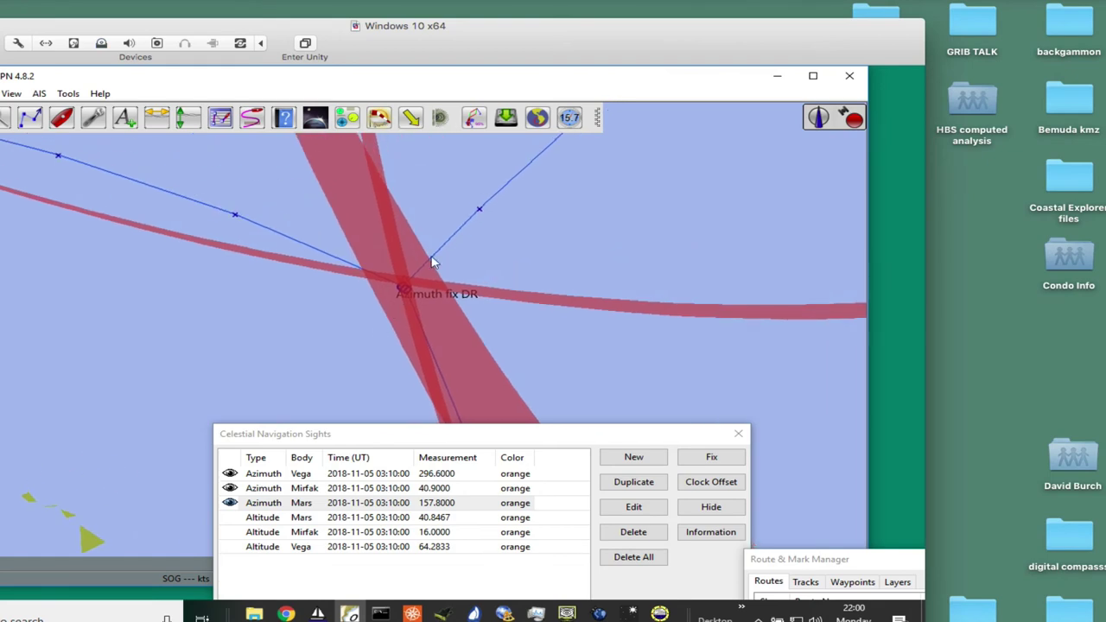
pyautogui.moveTo(449, 250)
pyautogui.scroll(-5, 615, 252)
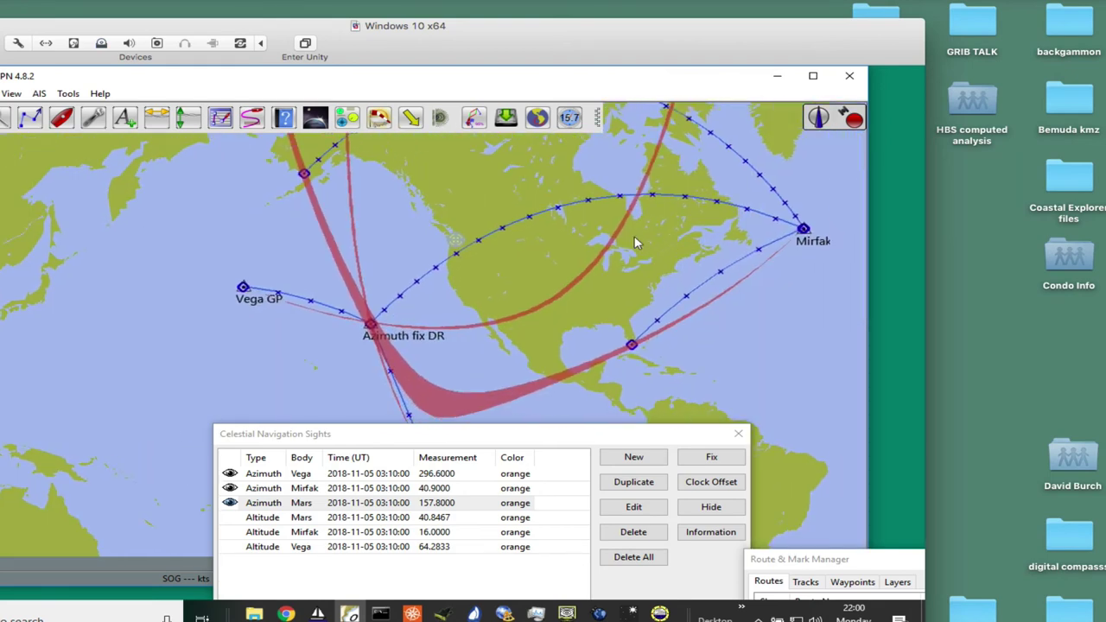
pyautogui.moveTo(635, 244); pyautogui.dragTo(504, 234)
pyautogui.moveTo(235, 337)
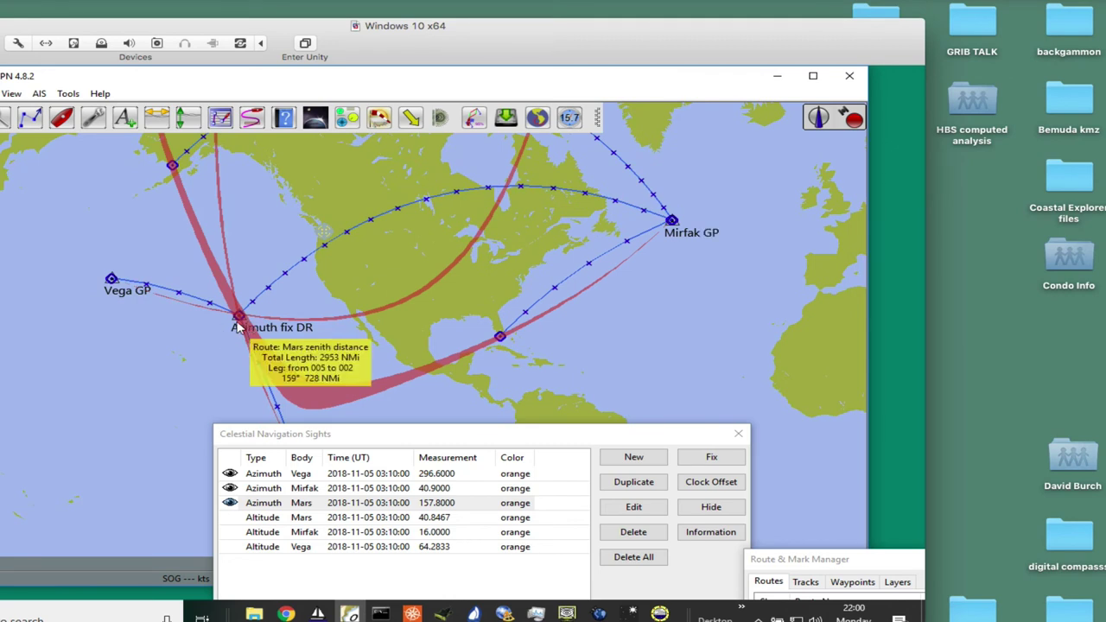
pyautogui.moveTo(667, 221)
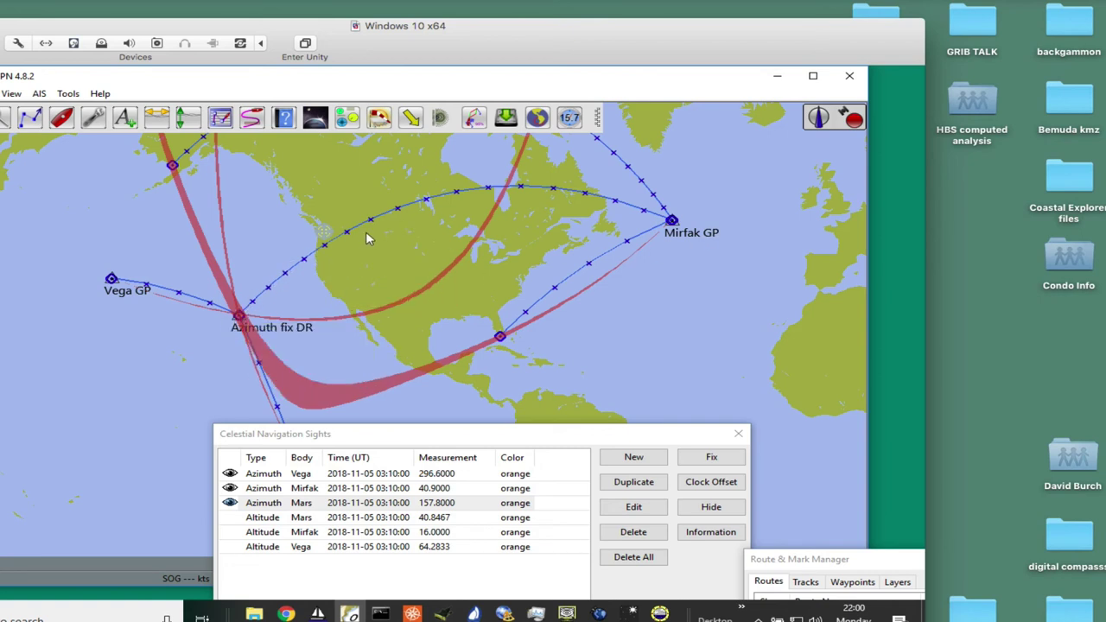
pyautogui.moveTo(238, 319)
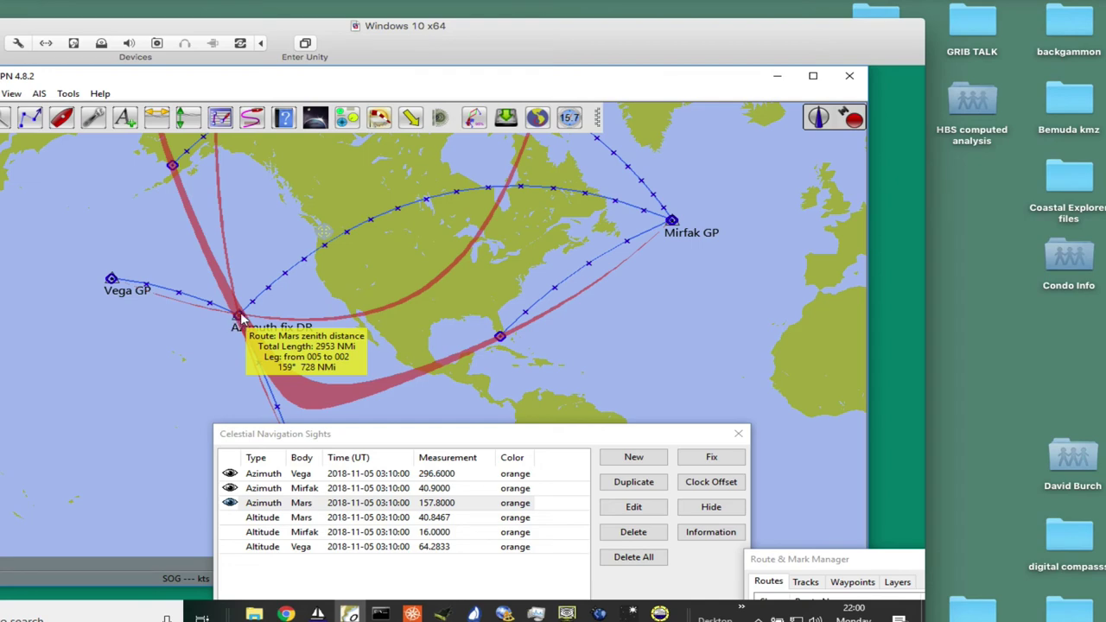
pyautogui.scroll(6, 238, 320)
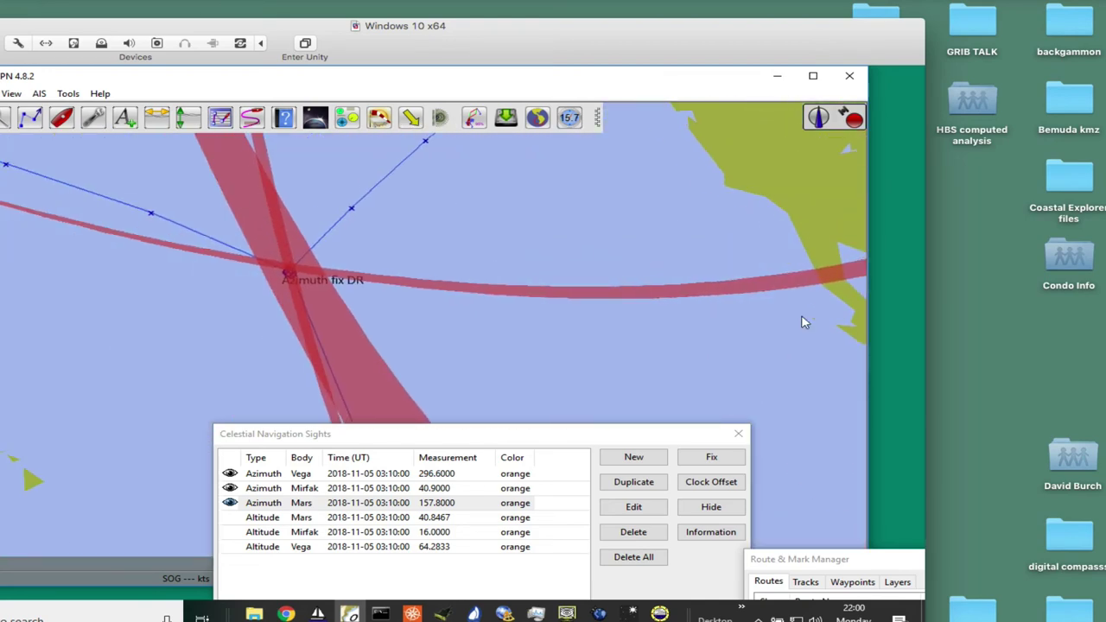
pyautogui.moveTo(329, 232)
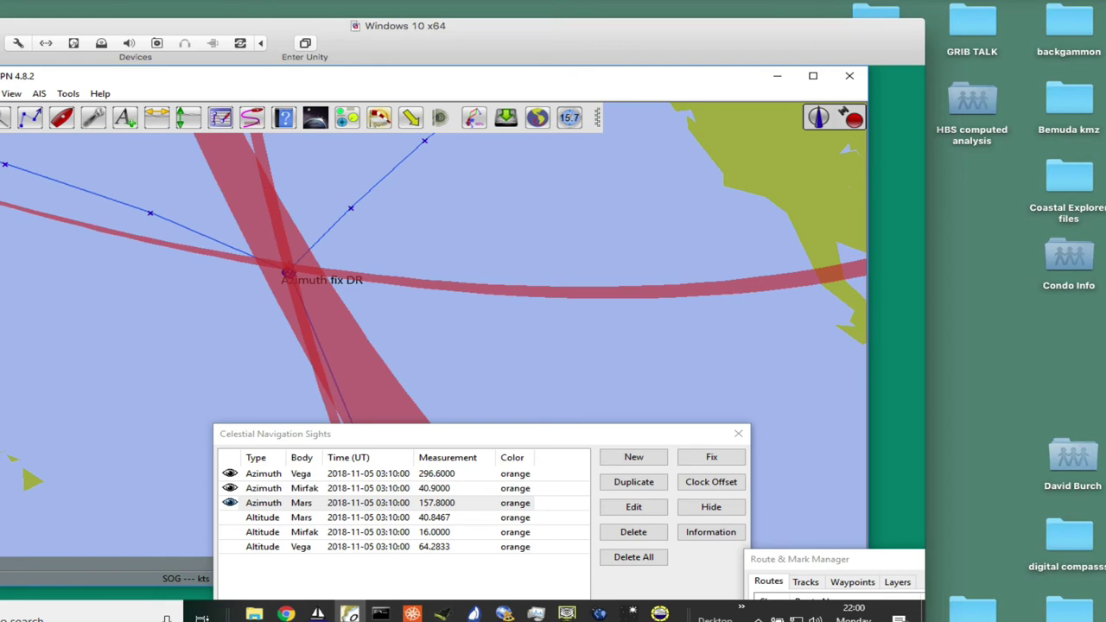
pyautogui.press('super+Tab')
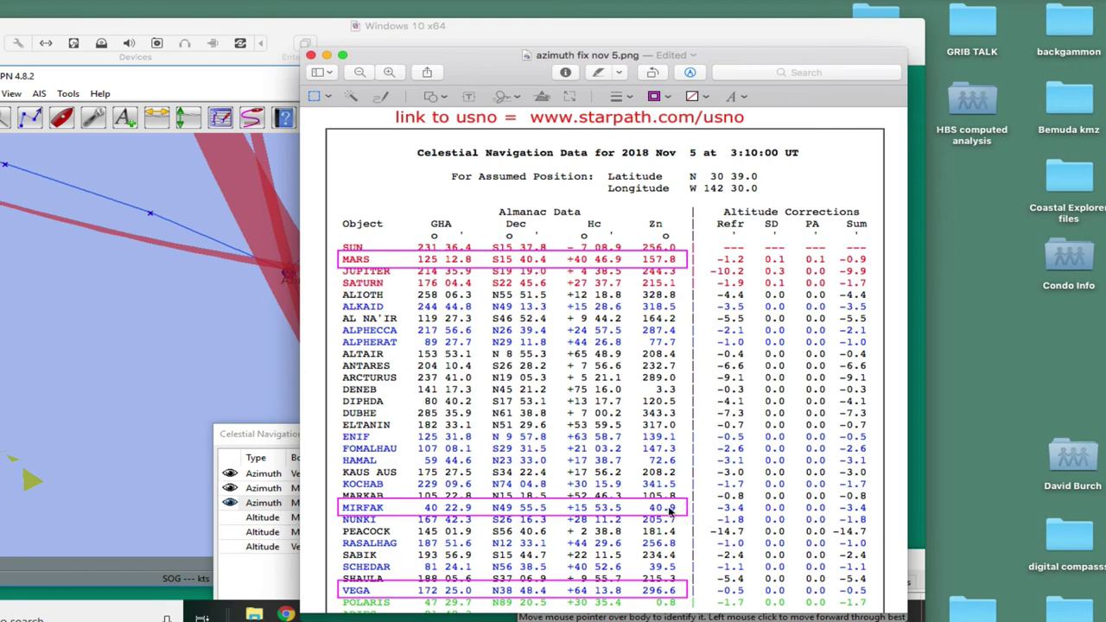
pyautogui.click(311, 54)
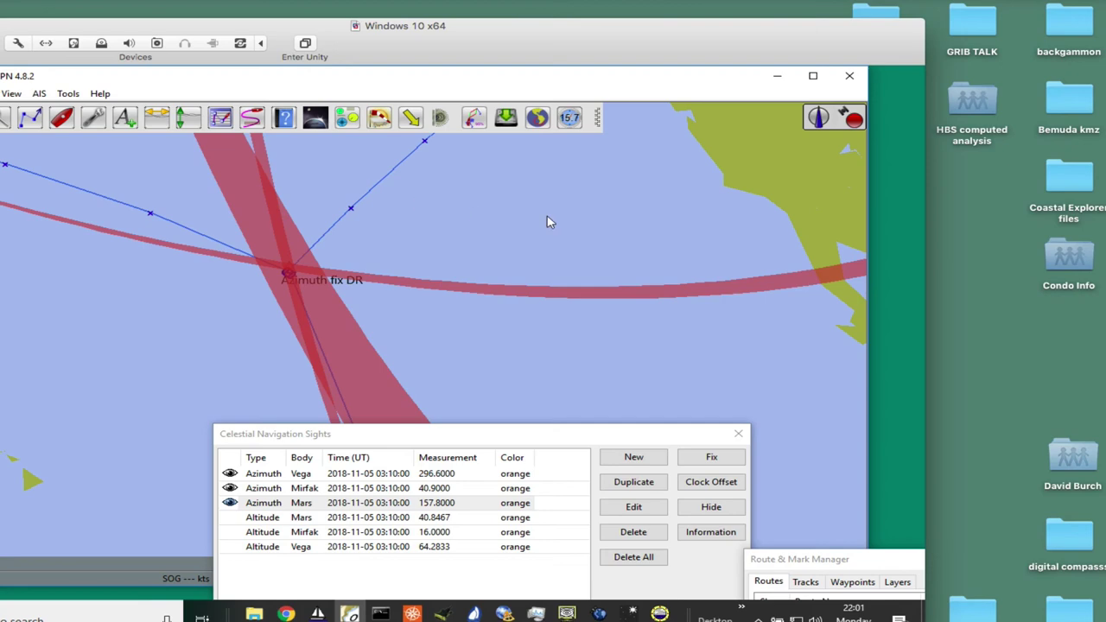
# - Zoom out and pan the chart toward Mirfak GP, Florida and the Caribbean
pyautogui.scroll(-5, 546, 222)
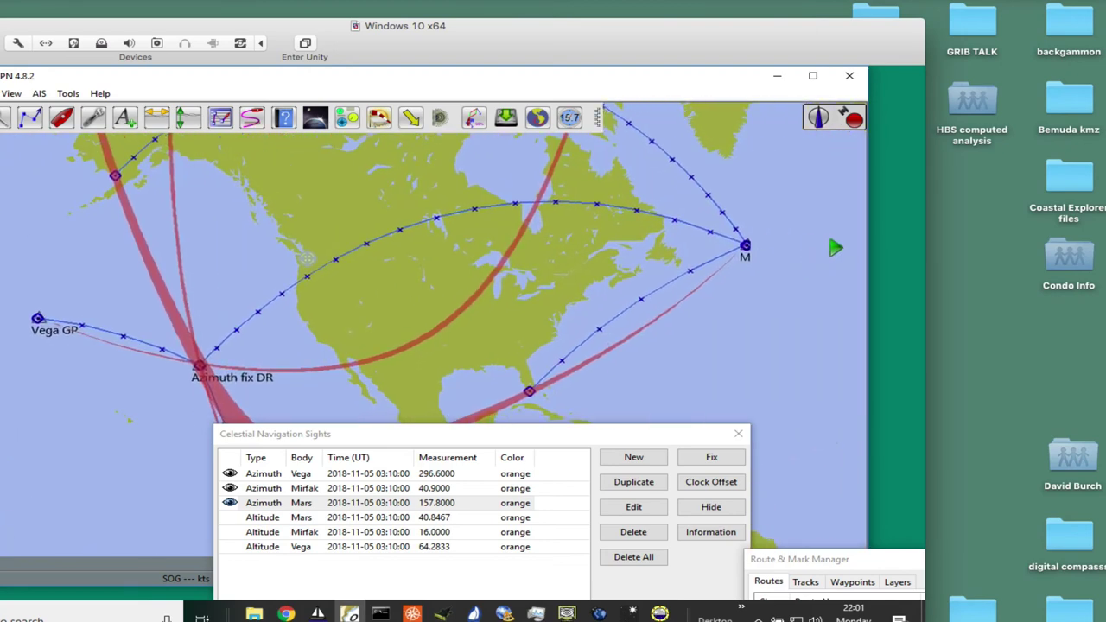
pyautogui.moveTo(748, 247)
pyautogui.press('Left')
pyautogui.press('Up')
pyautogui.press('Down')
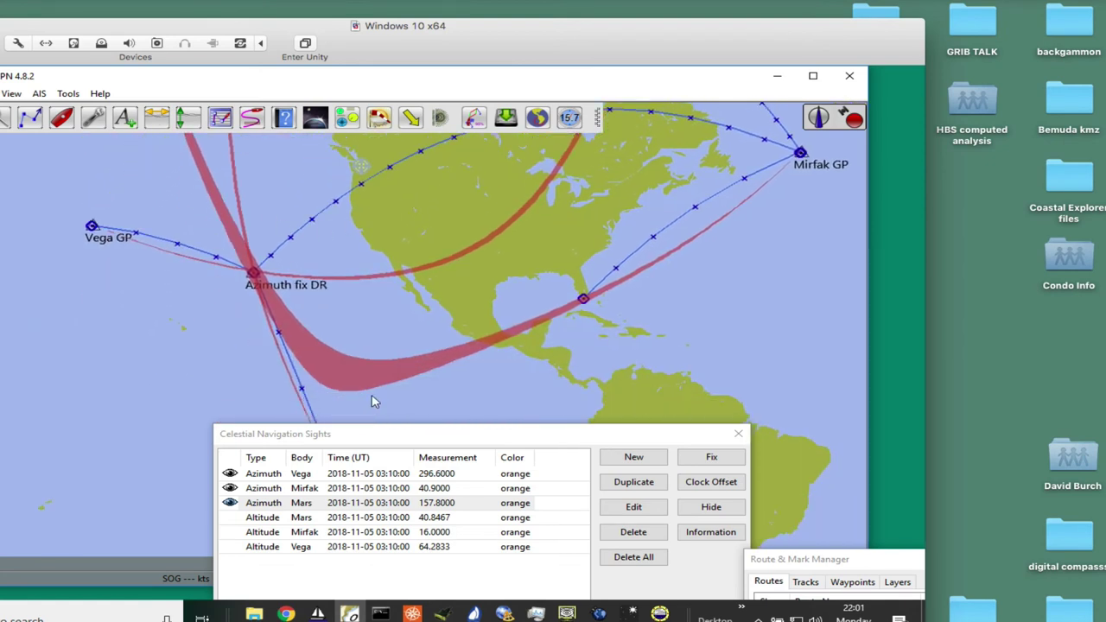
pyautogui.press('Right')
pyautogui.press('Down')
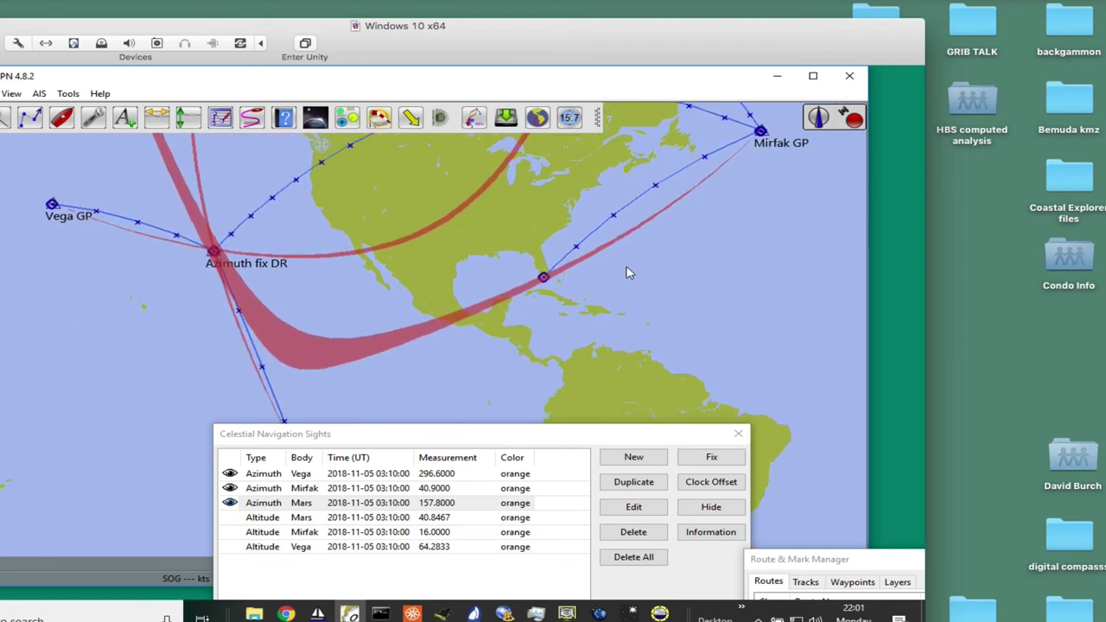
pyautogui.scroll(1, 510, 283)
pyautogui.scroll(2, 646, 228)
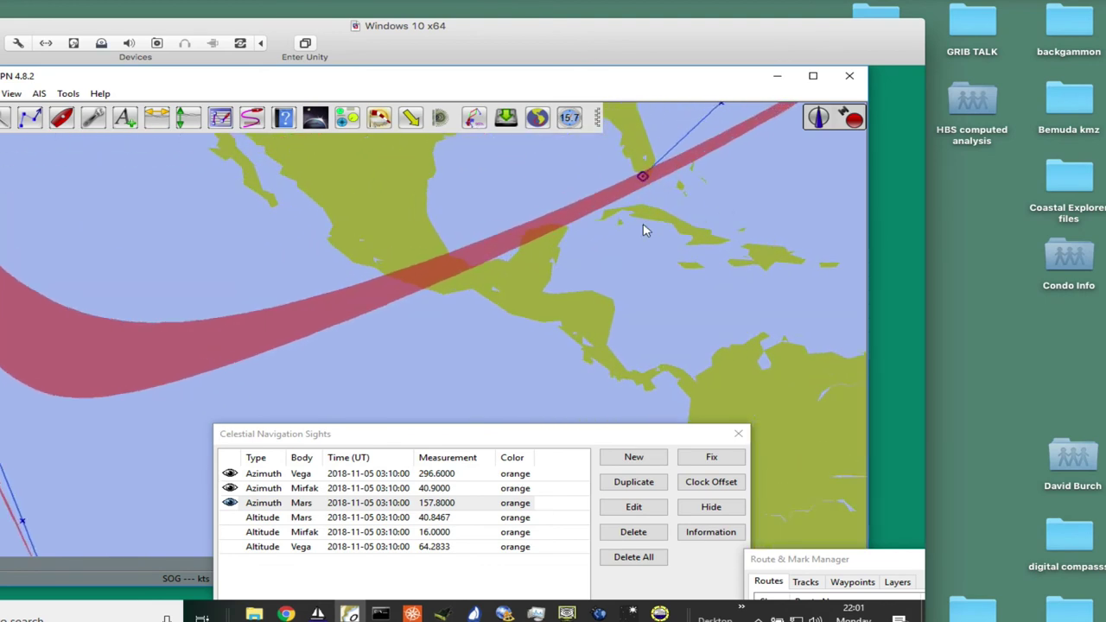
pyautogui.moveTo(489, 283)
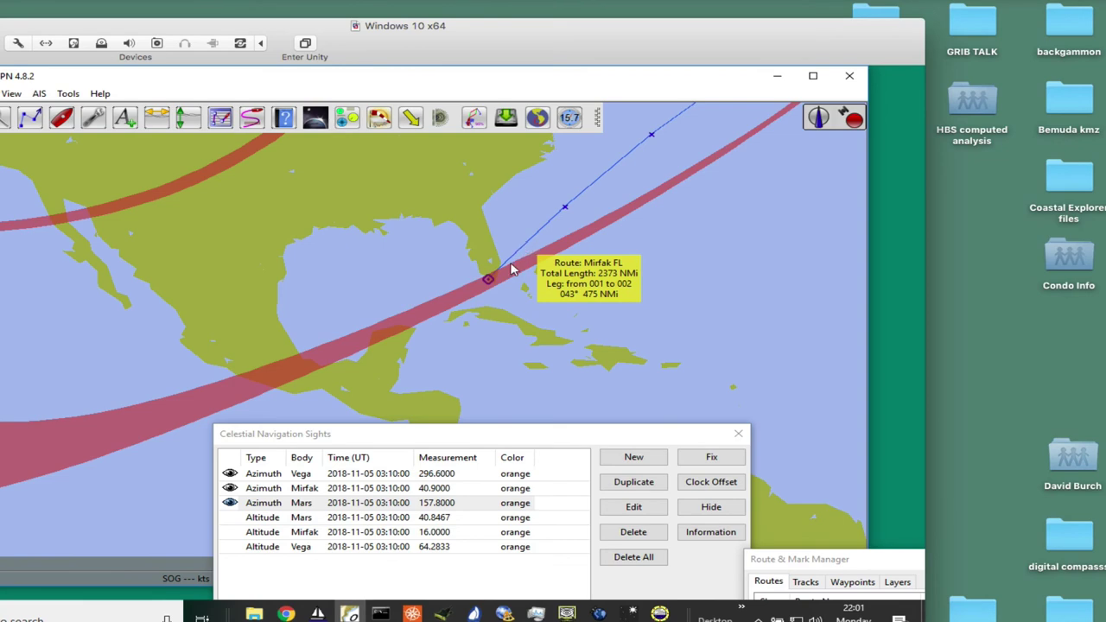
# - Pan to Alaska and Vega GP, then move the Sights dialog to the bottom edge
pyautogui.scroll(-2, 509, 270)
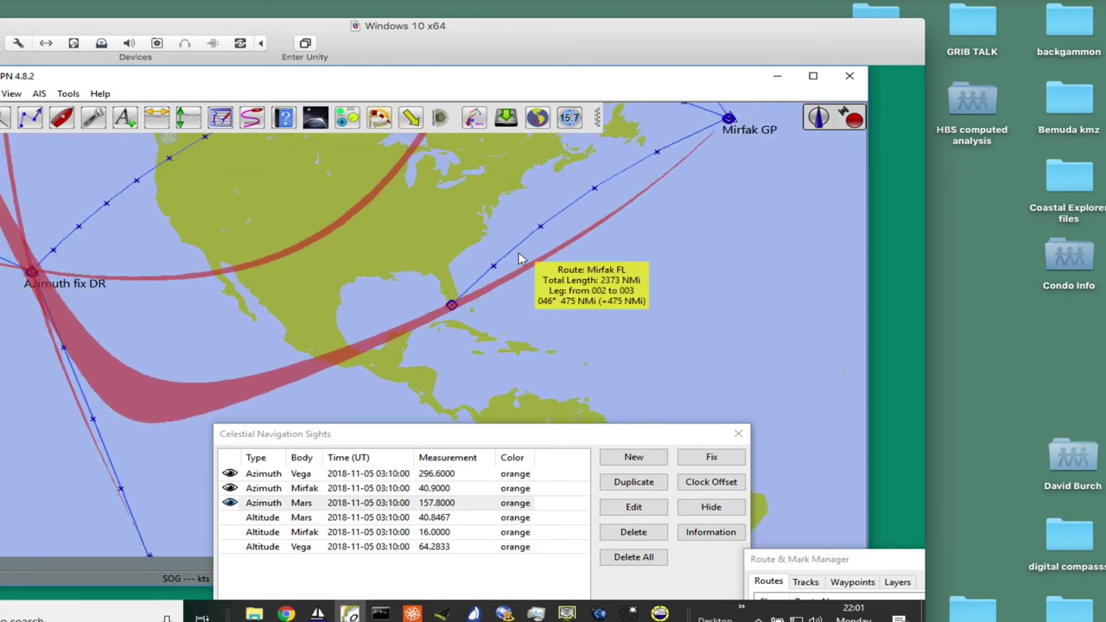
pyautogui.scroll(3, 521, 259)
pyautogui.scroll(2, 585, 162)
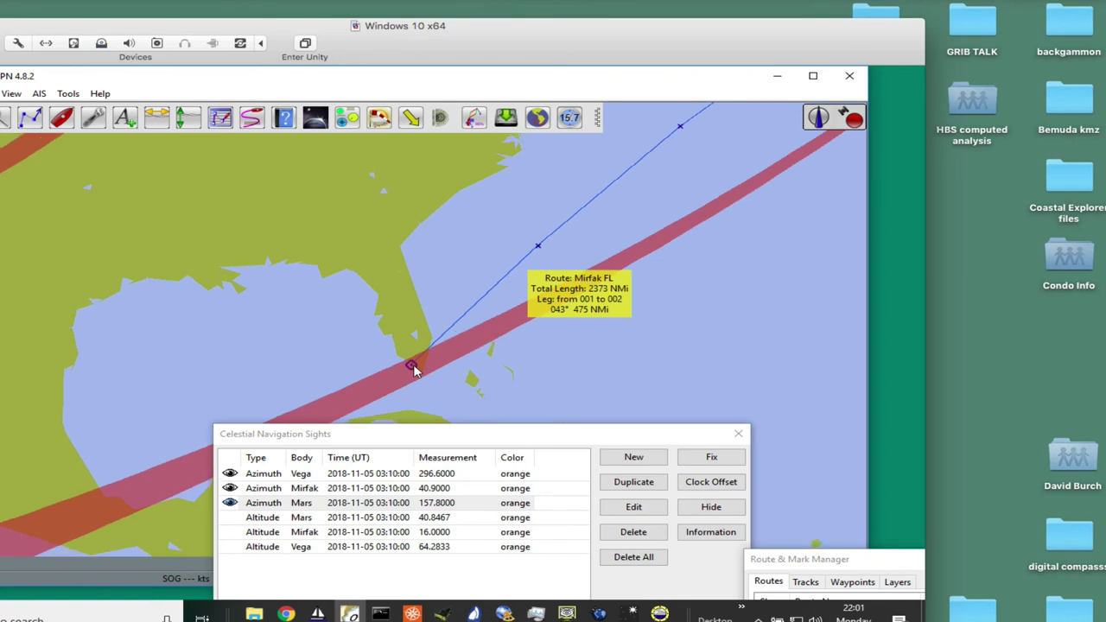
pyautogui.scroll(-3, 413, 370)
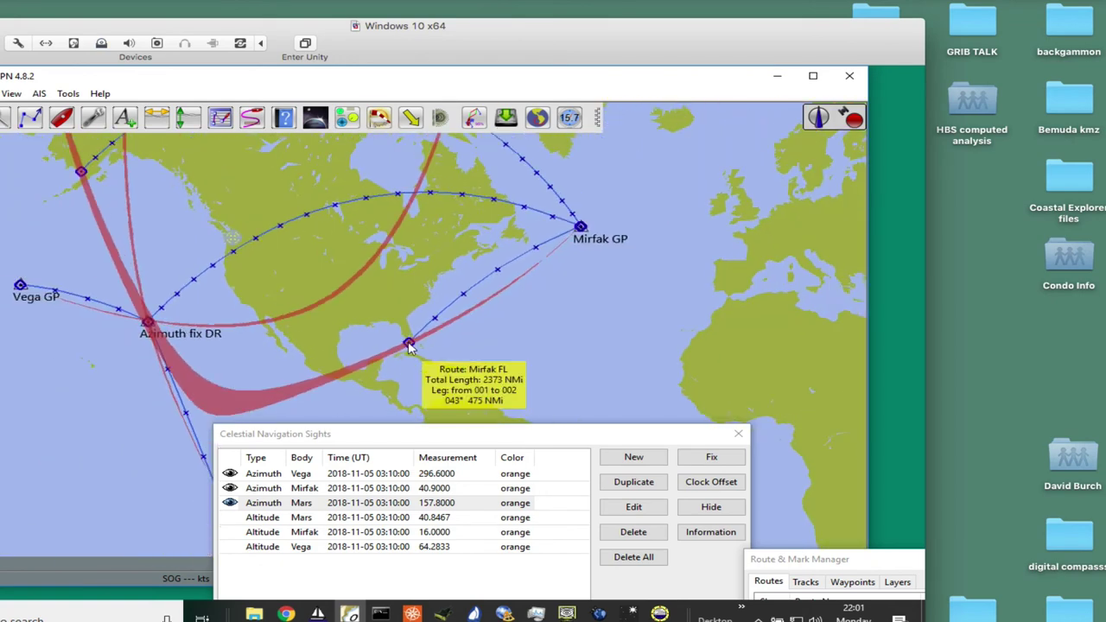
pyautogui.moveTo(183, 153); pyautogui.dragTo(532, 297)
pyautogui.scroll(5, 435, 273)
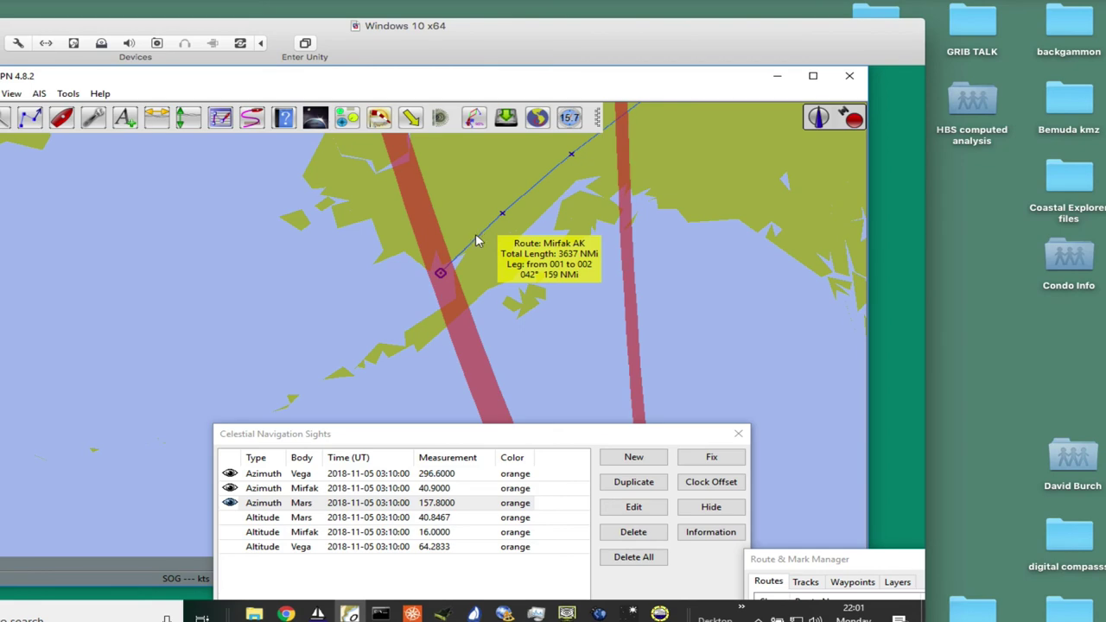
pyautogui.scroll(-5, 693, 296)
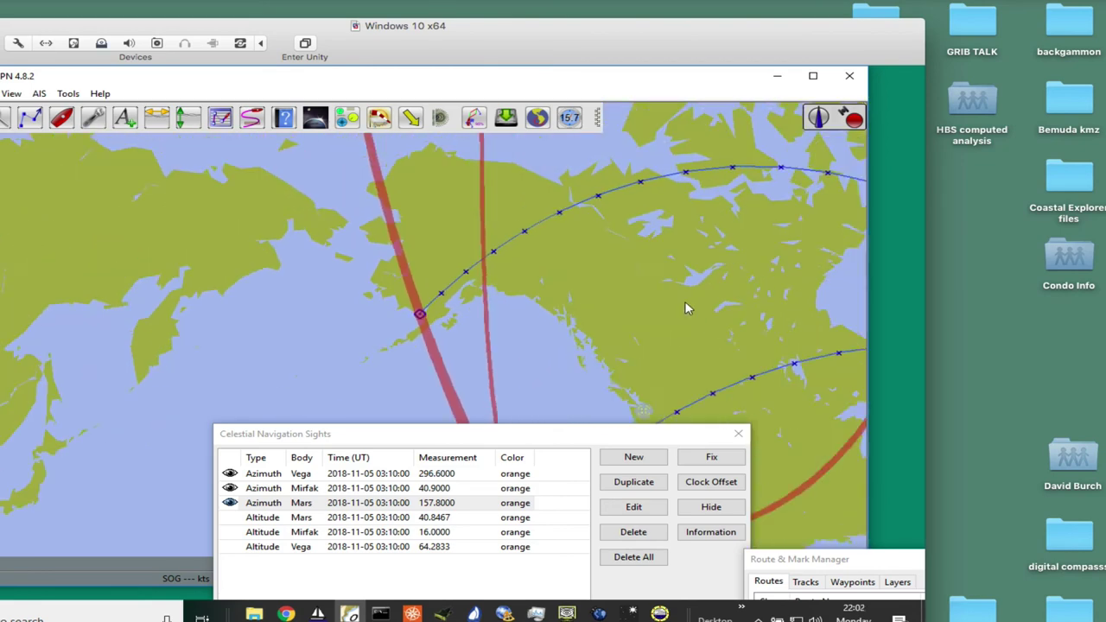
pyautogui.scroll(-2, 504, 179)
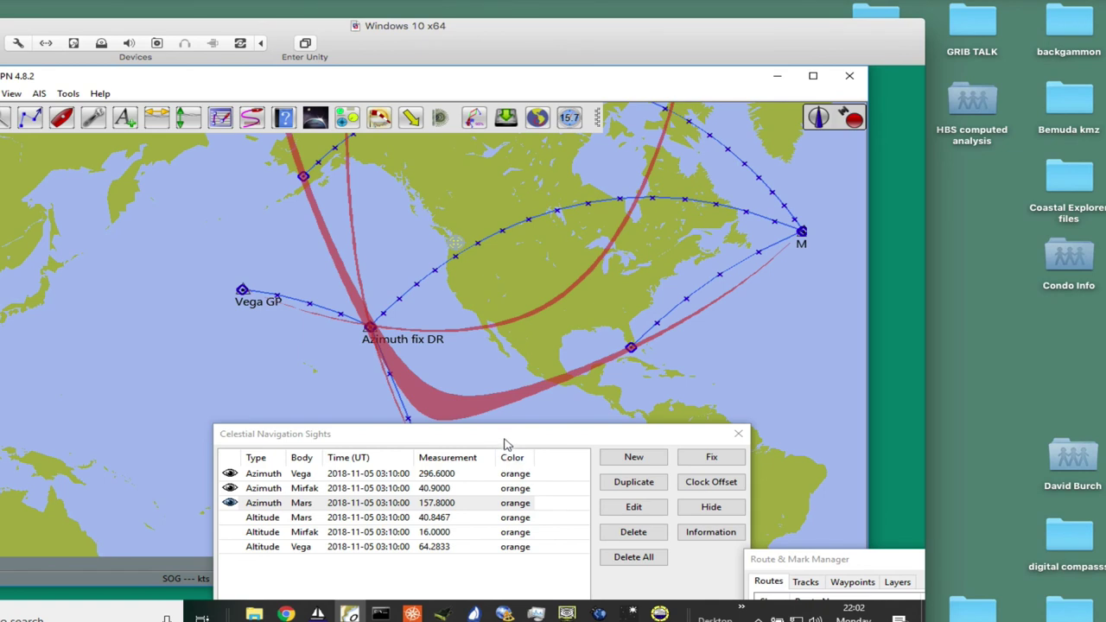
pyautogui.moveTo(508, 437); pyautogui.dragTo(661, 601)
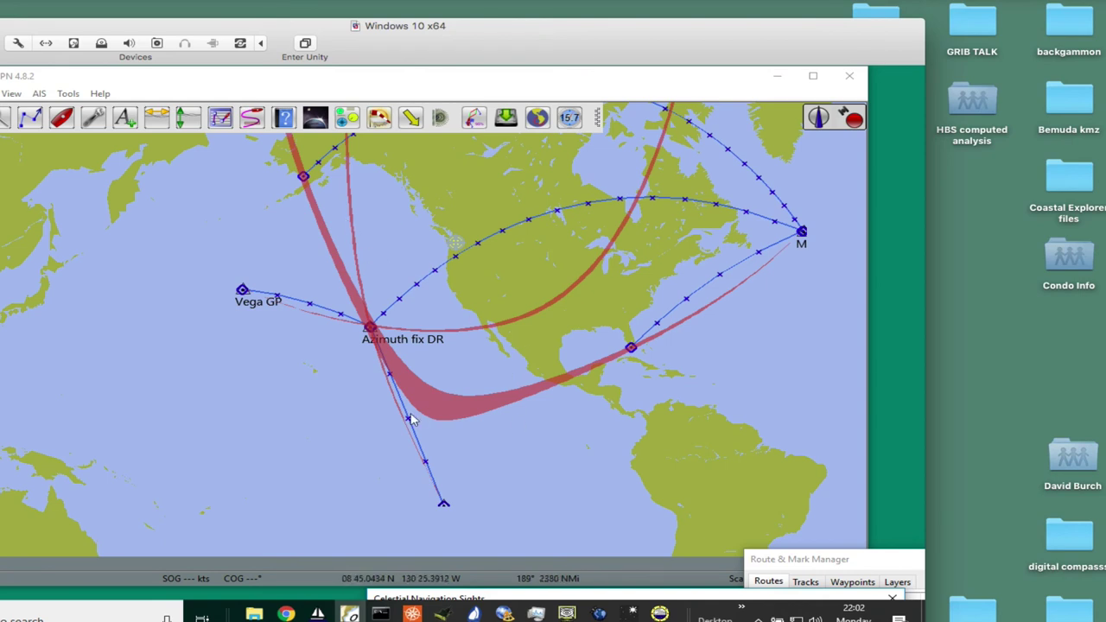
# - Zoom and pan the chart to centre on the DR fix
pyautogui.scroll(2, 414, 345)
pyautogui.moveTo(415, 345); pyautogui.dragTo(530, 326)
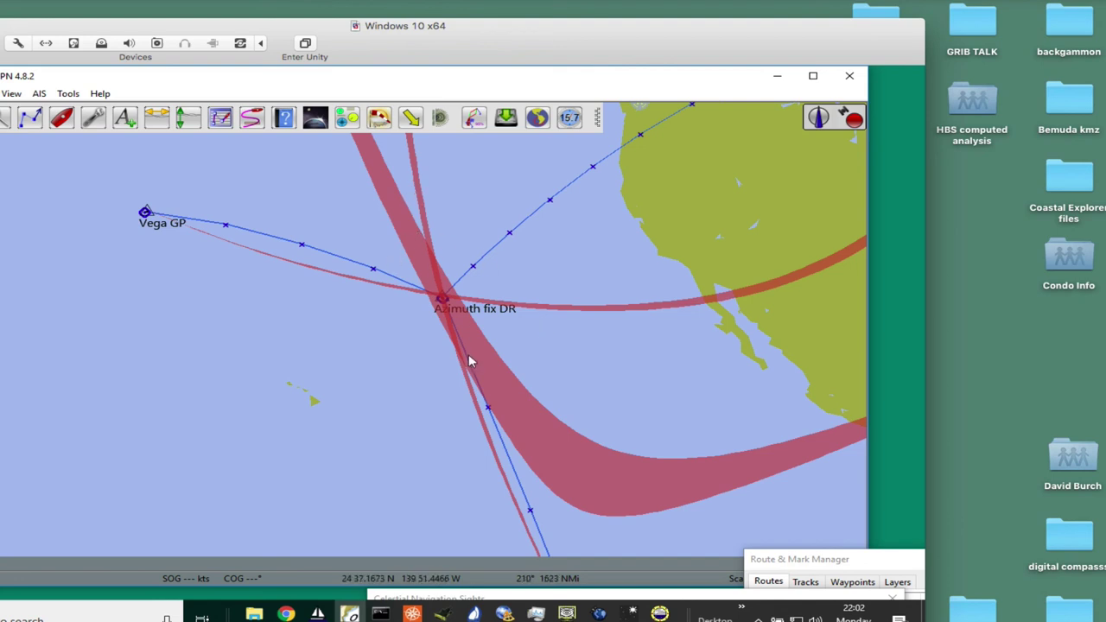
pyautogui.moveTo(448, 328)
pyautogui.scroll(-4, 502, 311)
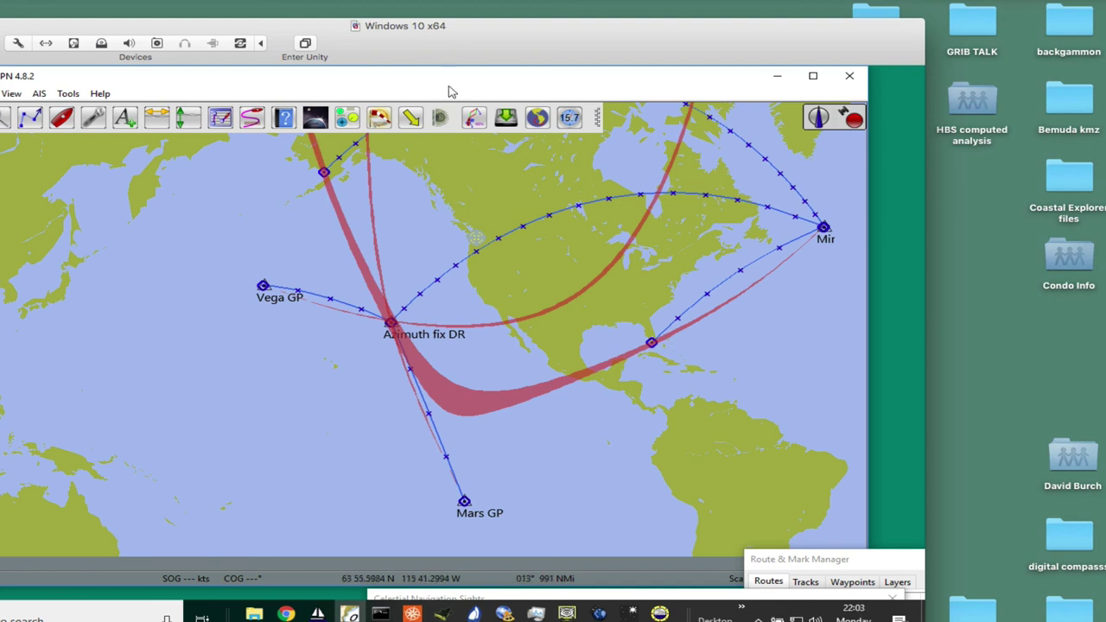
pyautogui.moveTo(449, 92)
pyautogui.mouseDown()
pyautogui.moveTo(477, 103)
pyautogui.moveTo(469, 94)
pyautogui.mouseUp()
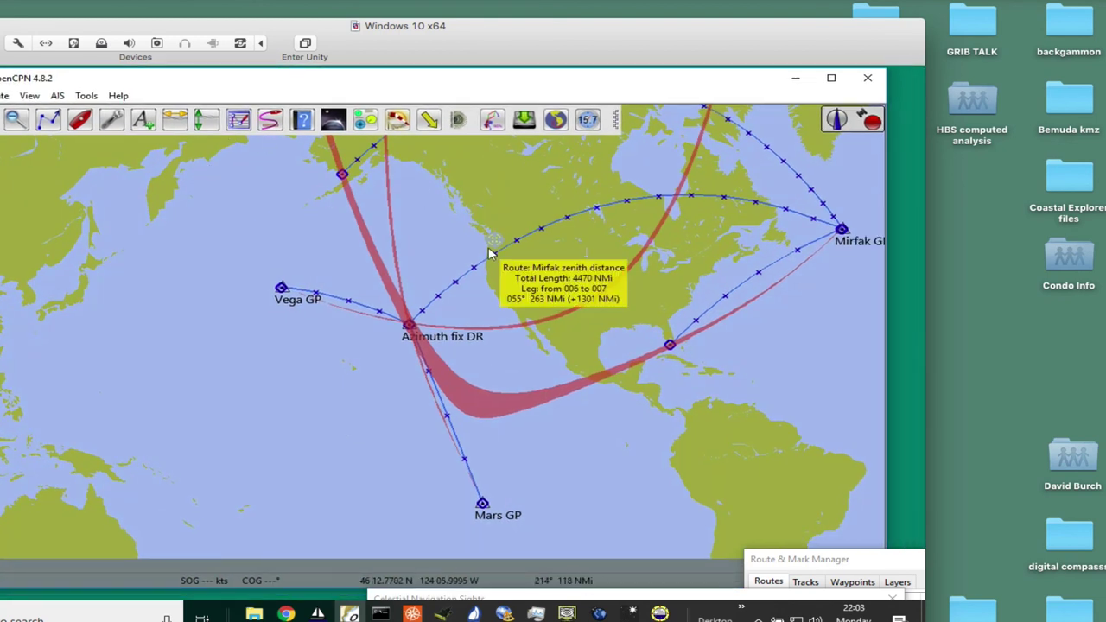
# - Bring up and close the Route & Mark Manager, then raise the Sights list to mid-chart
pyautogui.moveTo(888, 561); pyautogui.dragTo(361, 172)
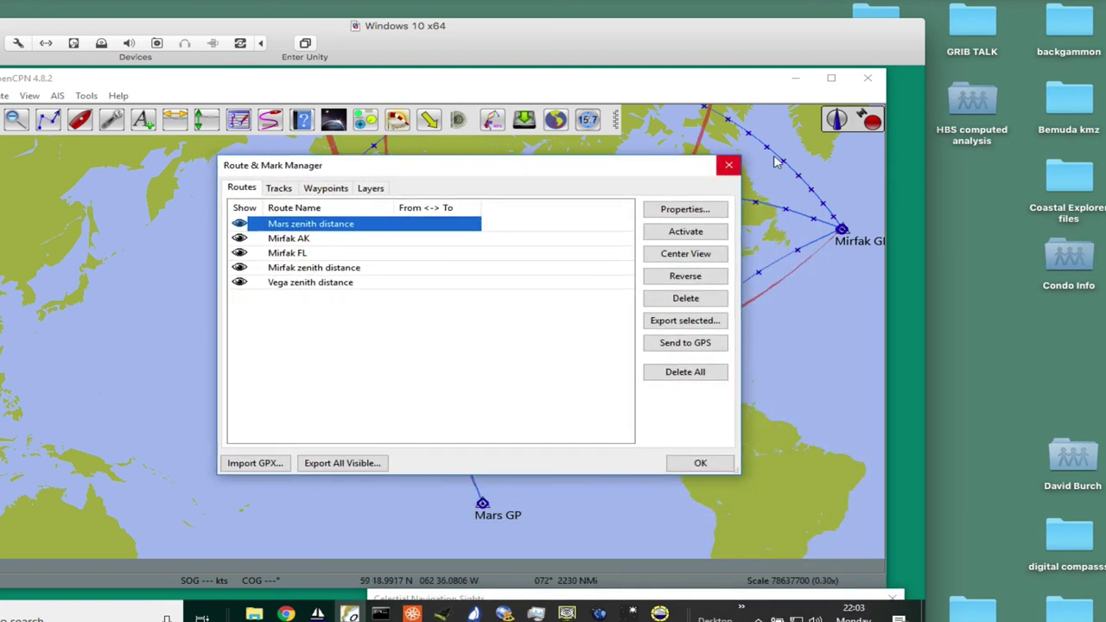
pyautogui.click(728, 165)
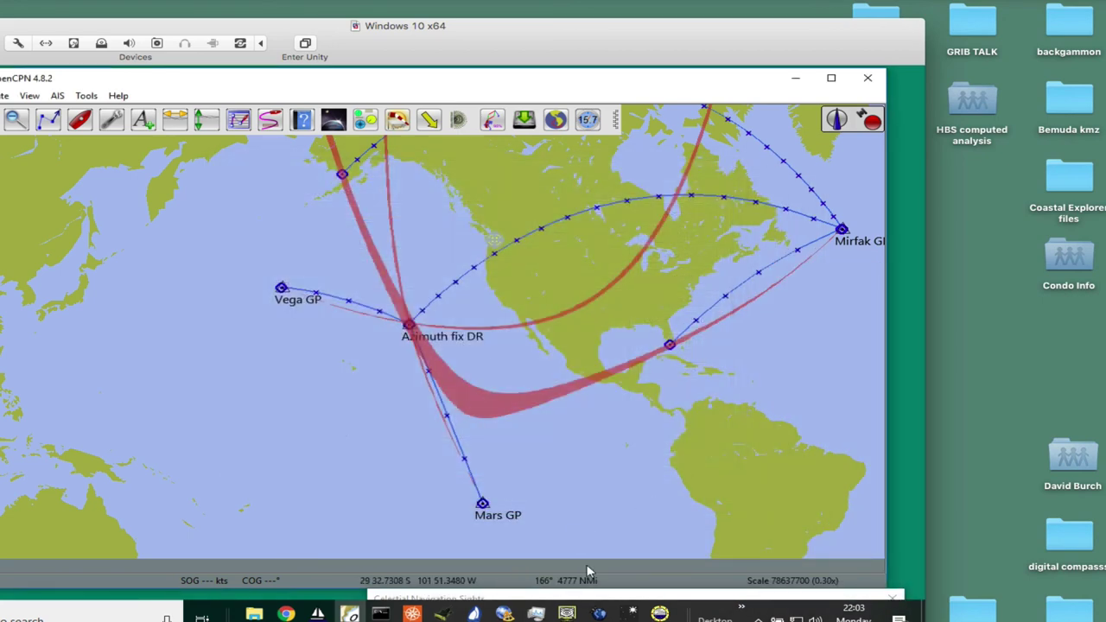
pyautogui.moveTo(596, 596); pyautogui.dragTo(539, 268)
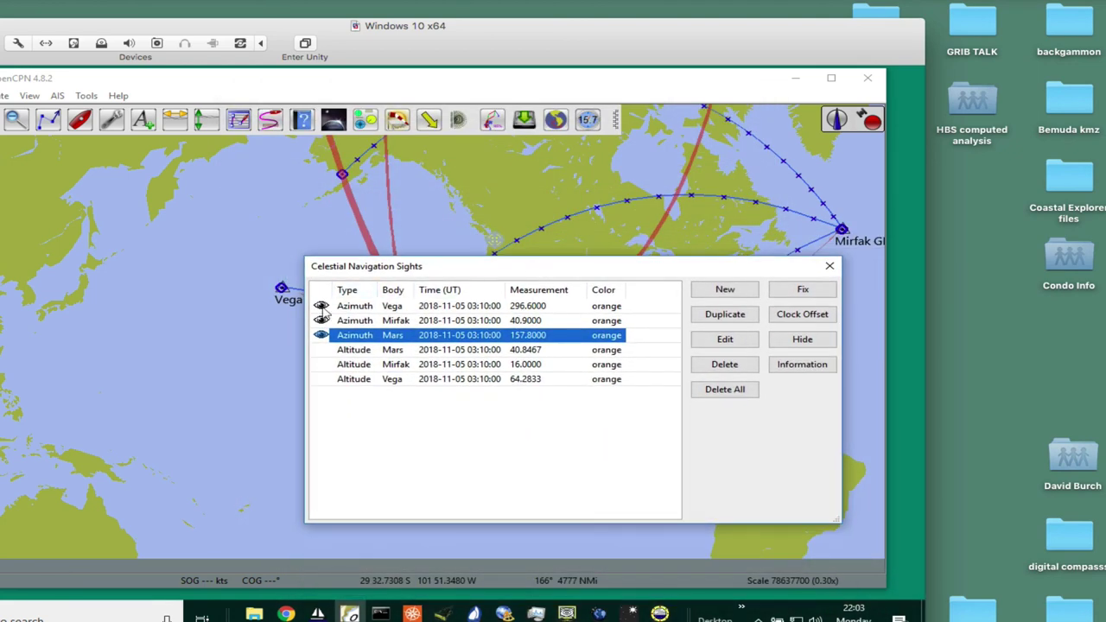
# - Hide the Vega and Mirfak sight bands and shift the Sights list aside
pyautogui.click(326, 308)
pyautogui.click(325, 321)
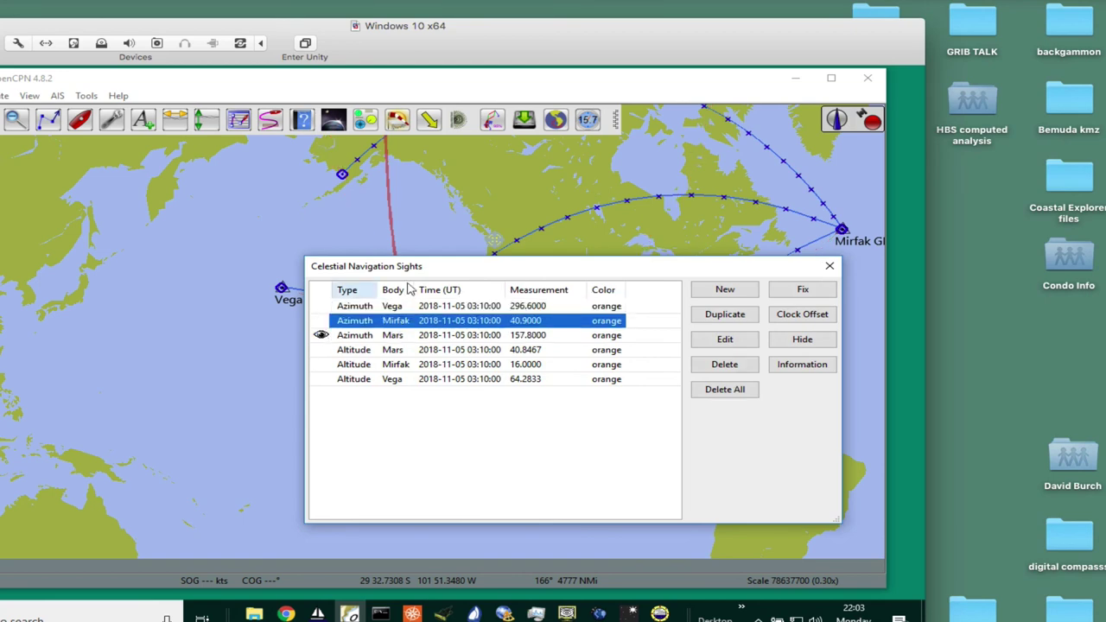
pyautogui.moveTo(462, 270); pyautogui.dragTo(605, 260)
pyautogui.scroll(3, 427, 342)
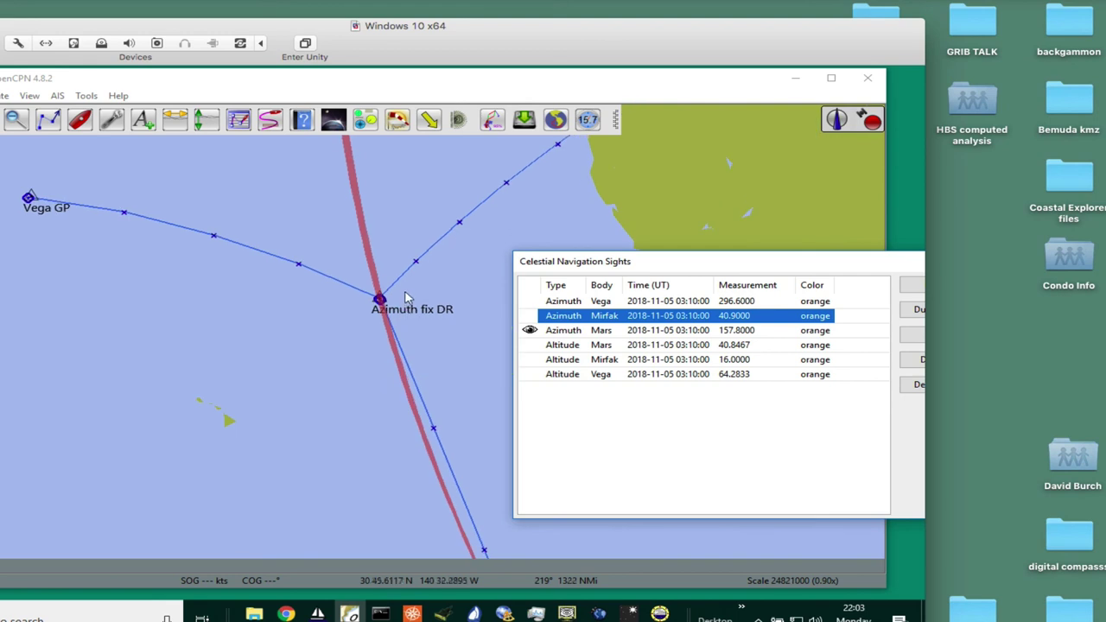
# - Hide the Mars and Vega azimuth bands, show Mirfak's, and move the list lower
pyautogui.click(577, 332)
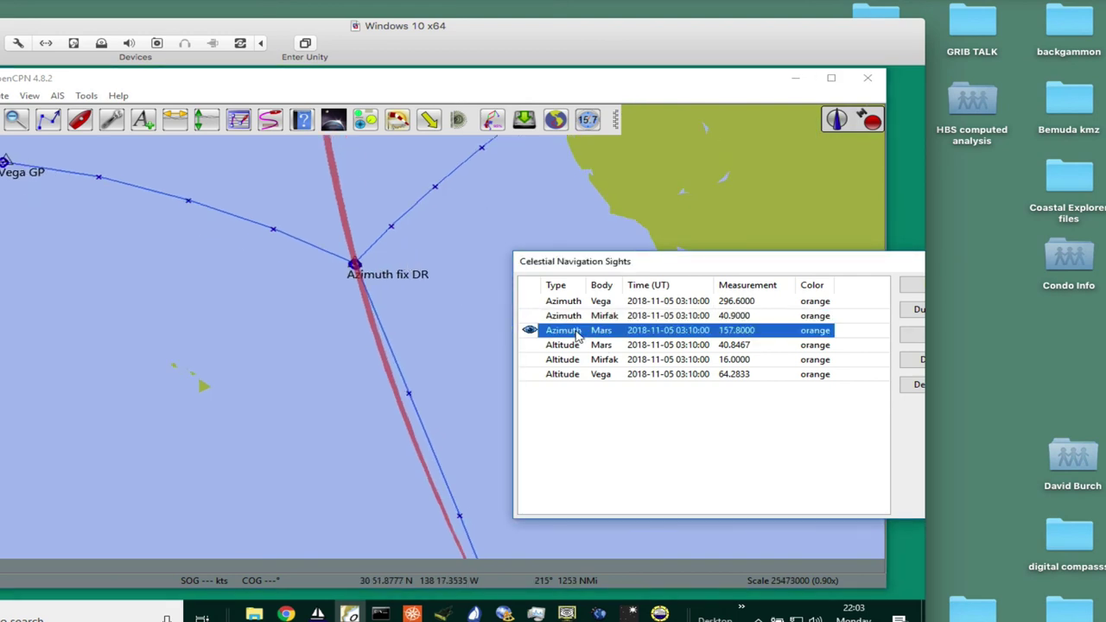
pyautogui.click(529, 334)
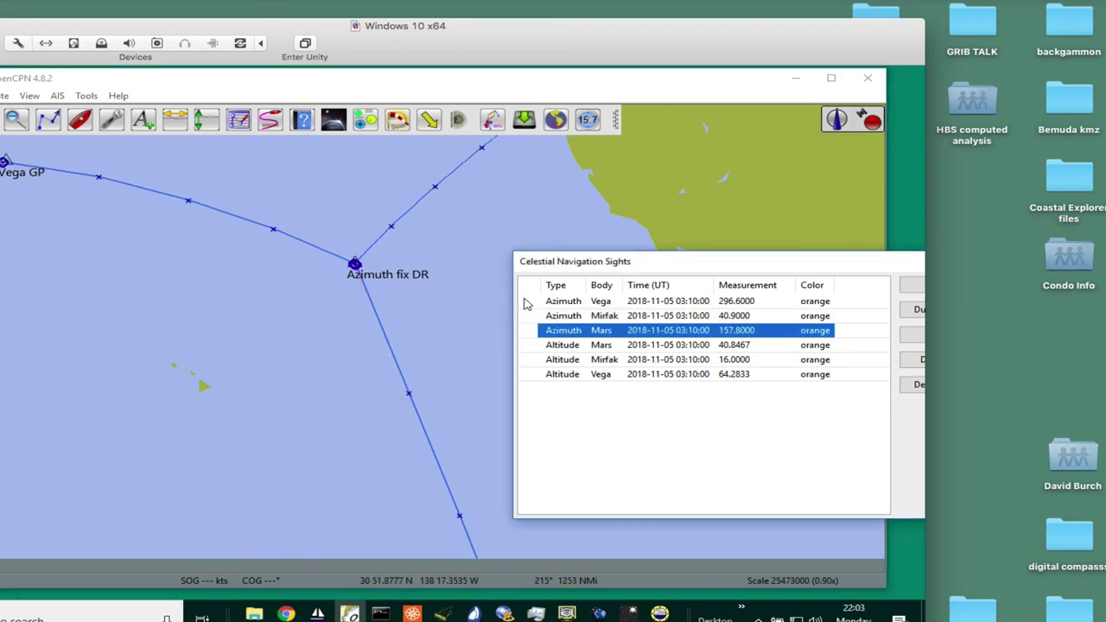
pyautogui.click(529, 301)
pyautogui.click(530, 301)
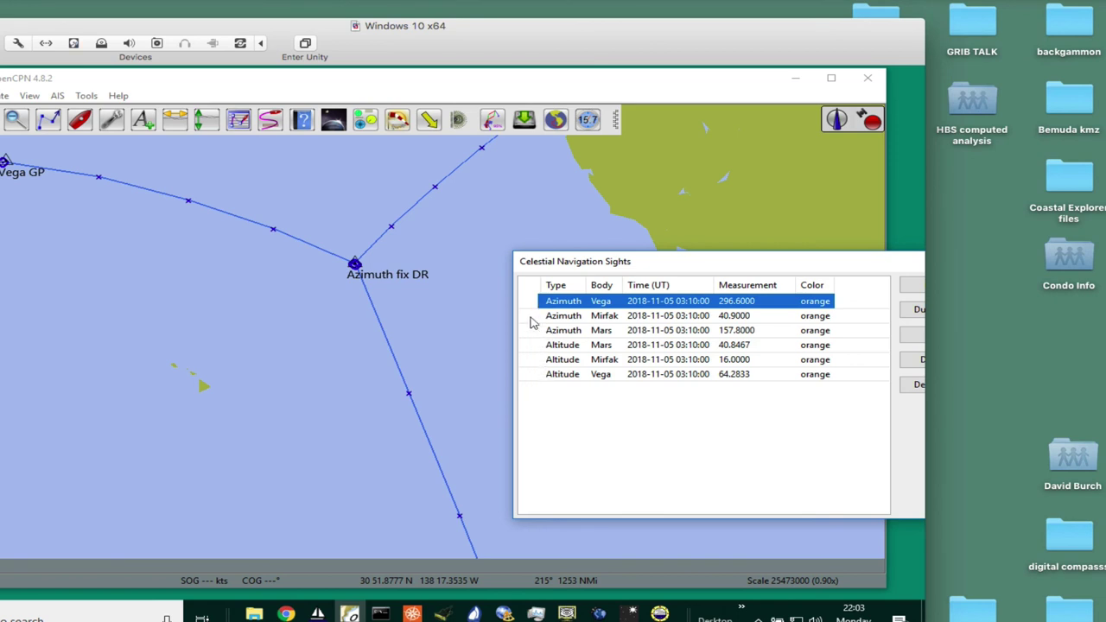
pyautogui.click(530, 317)
pyautogui.moveTo(643, 269); pyautogui.dragTo(346, 283)
pyautogui.scroll(-3, 382, 291)
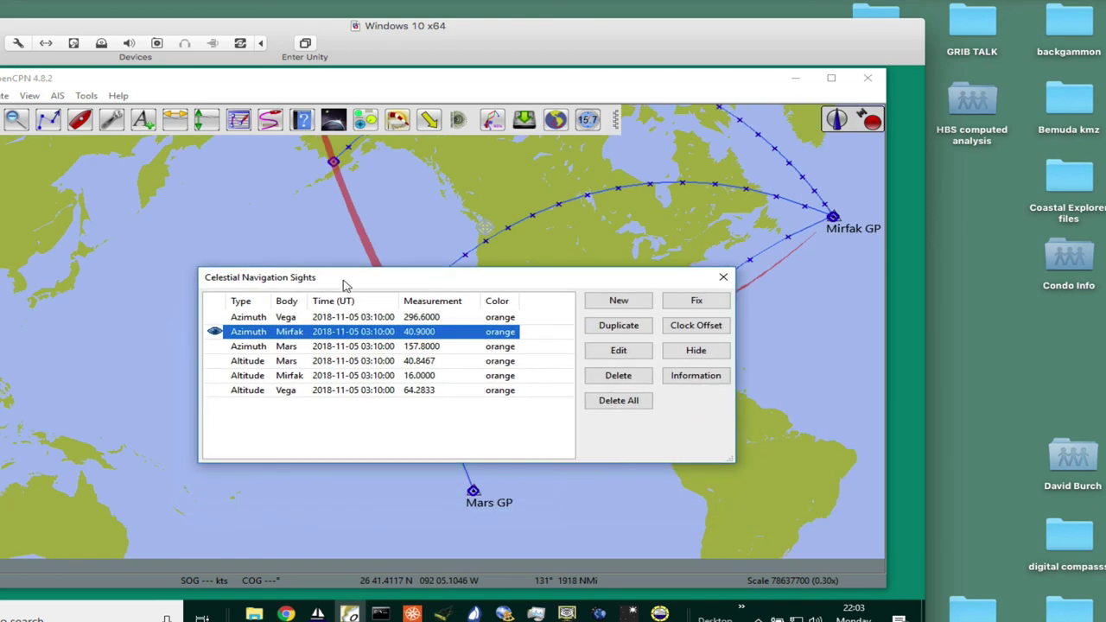
# - Open the Mirfak azimuth sight's properties, reposition the dialog, and uncheck Magnetic Azimuth
pyautogui.doubleClick(253, 337)
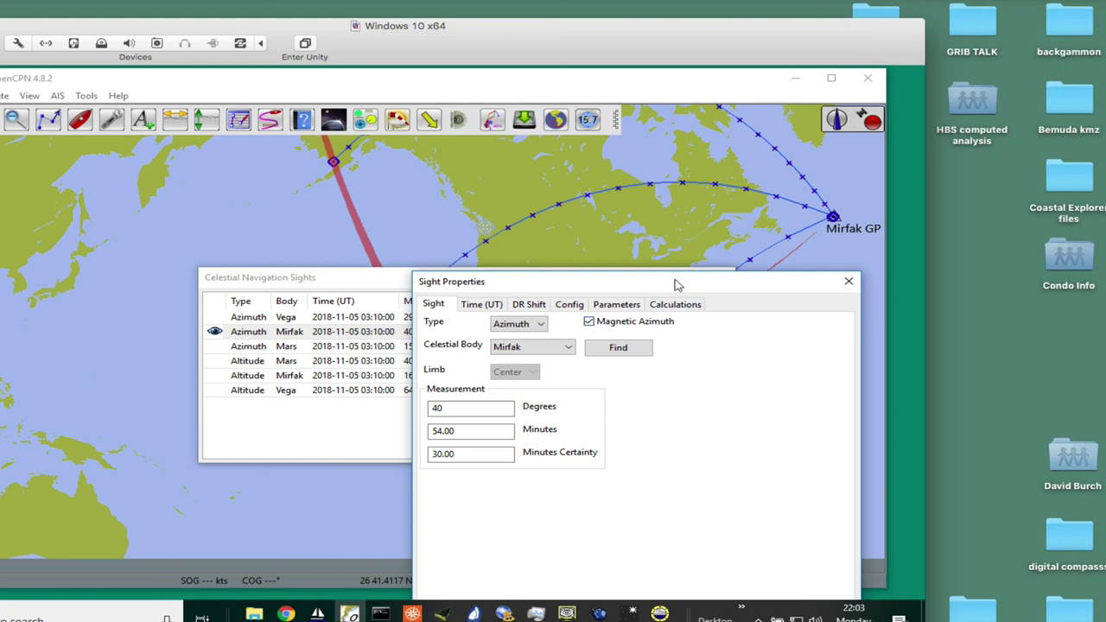
pyautogui.moveTo(675, 285); pyautogui.dragTo(591, 276)
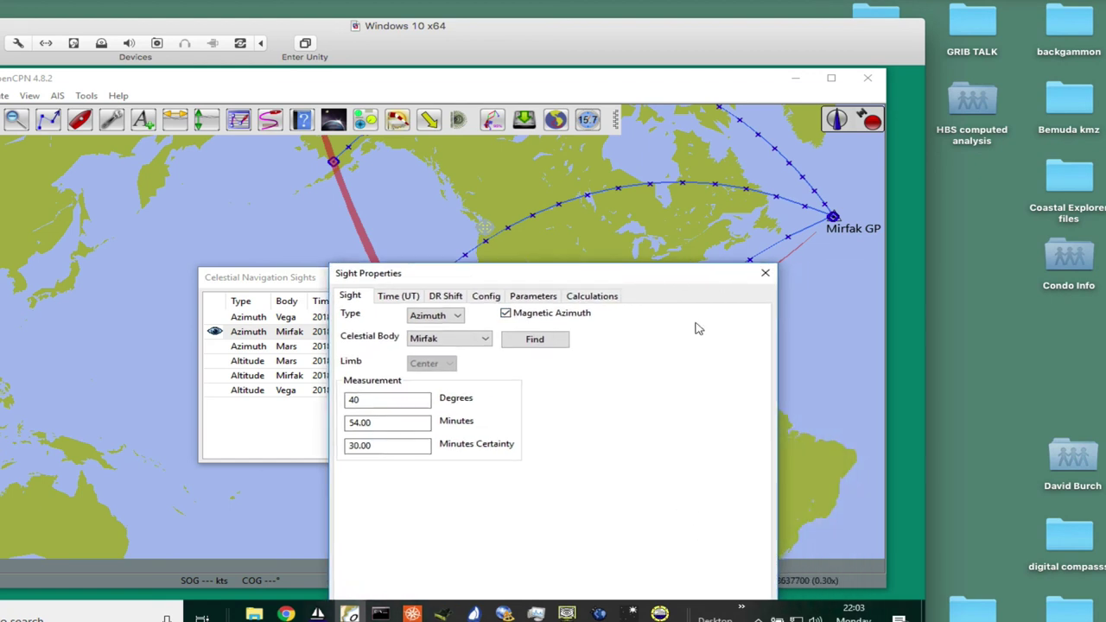
pyautogui.moveTo(667, 273); pyautogui.dragTo(663, 80)
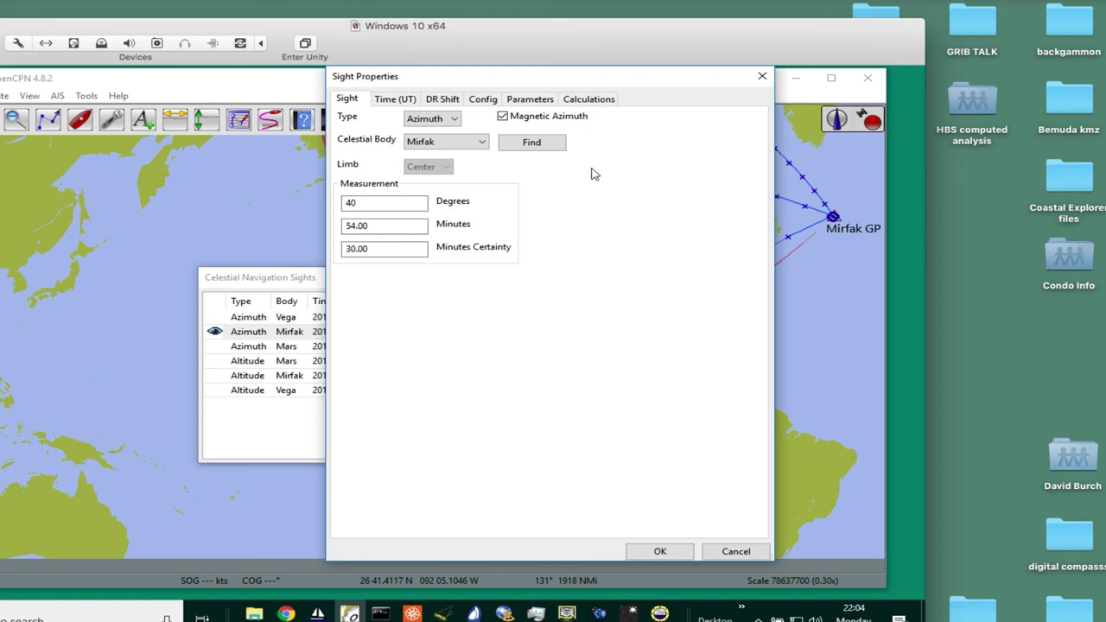
pyautogui.click(503, 117)
# - Apply the Mirfak sight changes and view the redrawn band with the Sights list moved aside
pyautogui.click(660, 552)
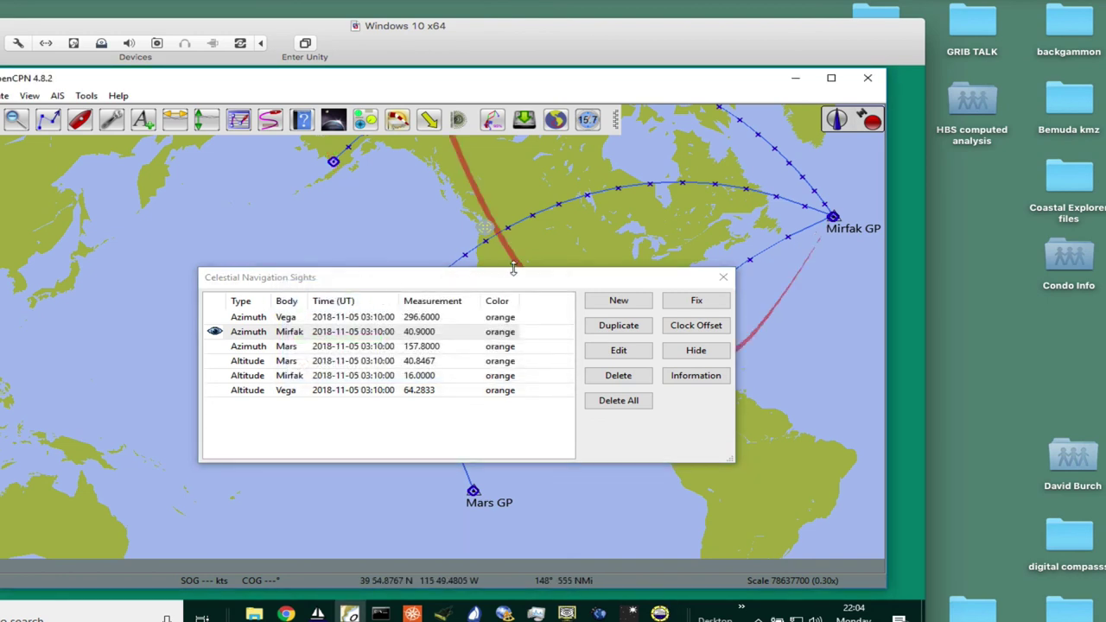
pyautogui.moveTo(512, 283); pyautogui.dragTo(537, 550)
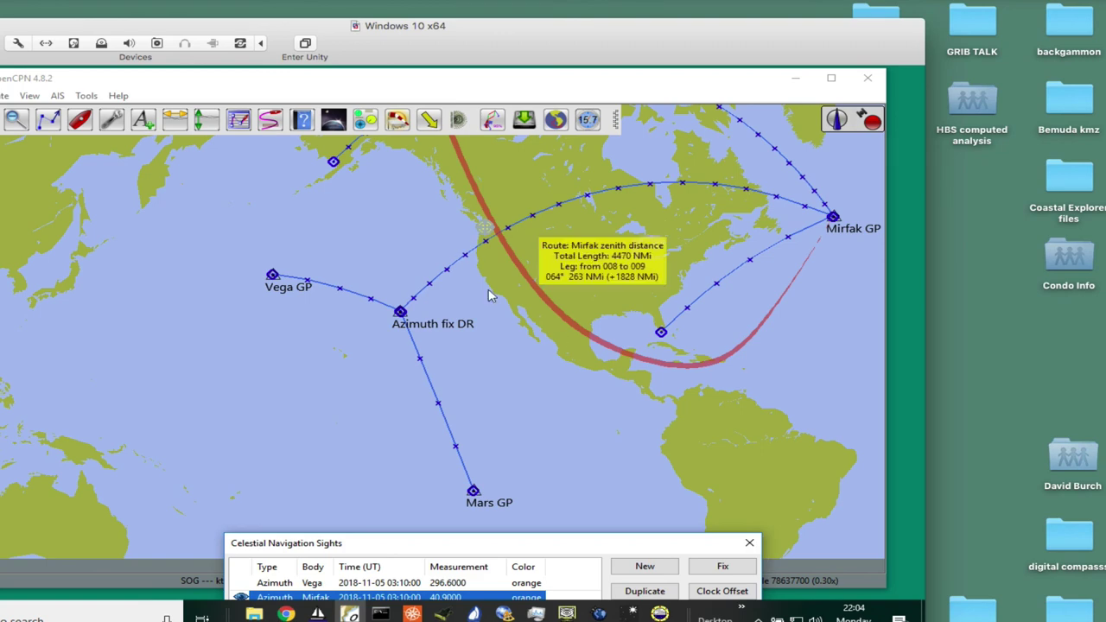
pyautogui.scroll(1, 518, 256)
pyautogui.scroll(-1, 627, 540)
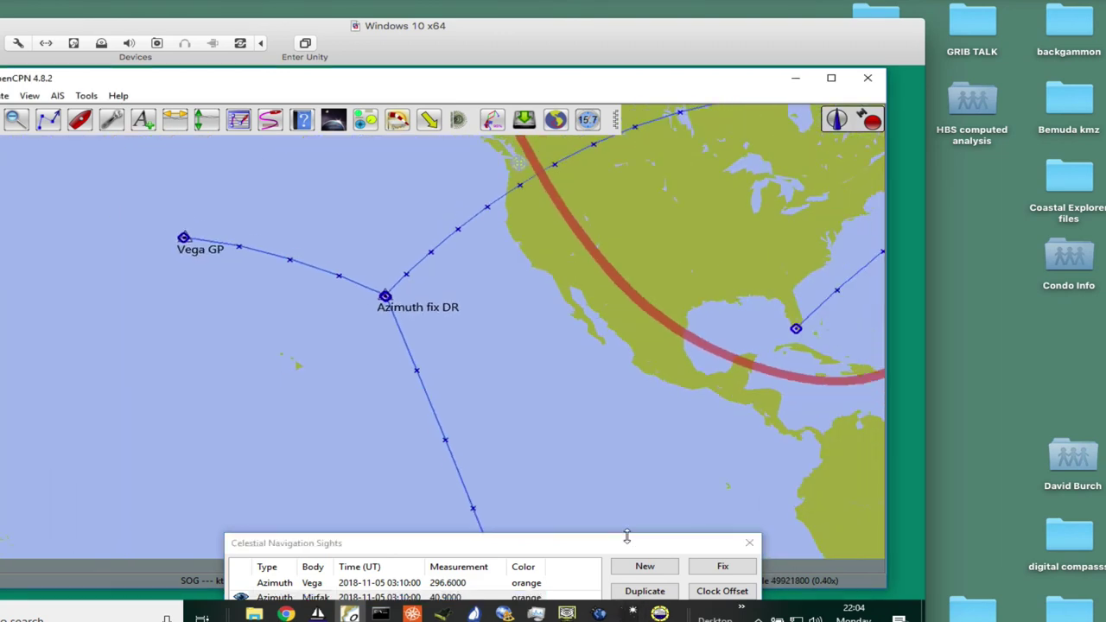
# - Reopen the Mirfak azimuth properties to confirm Magnetic Azimuth stays unchecked, then accept with OK
pyautogui.moveTo(627, 542); pyautogui.dragTo(618, 267)
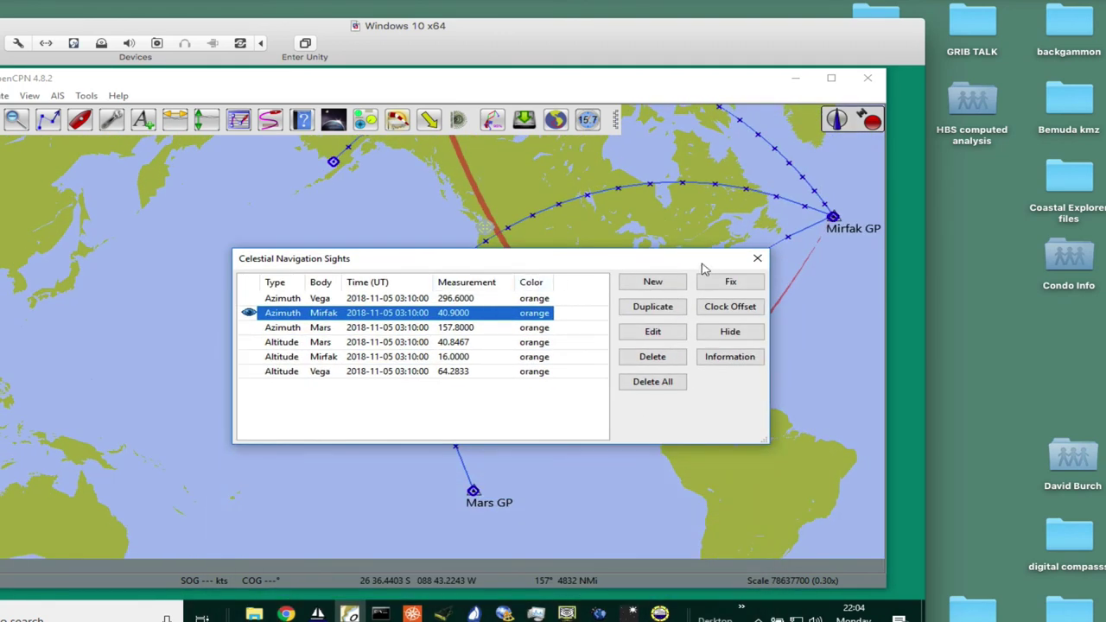
pyautogui.doubleClick(279, 316)
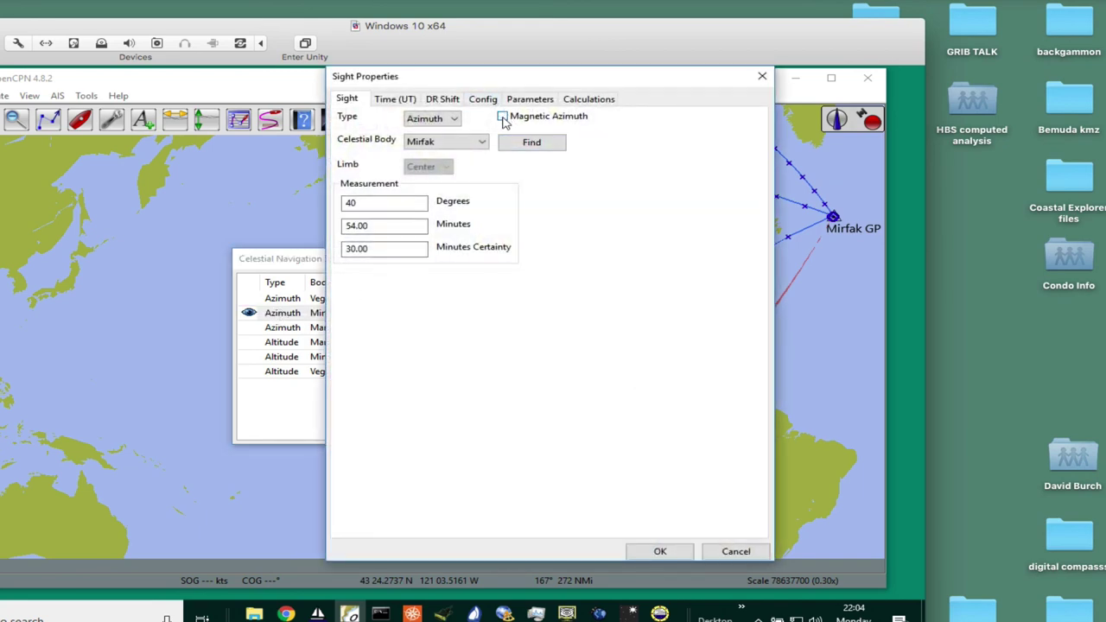
pyautogui.click(660, 552)
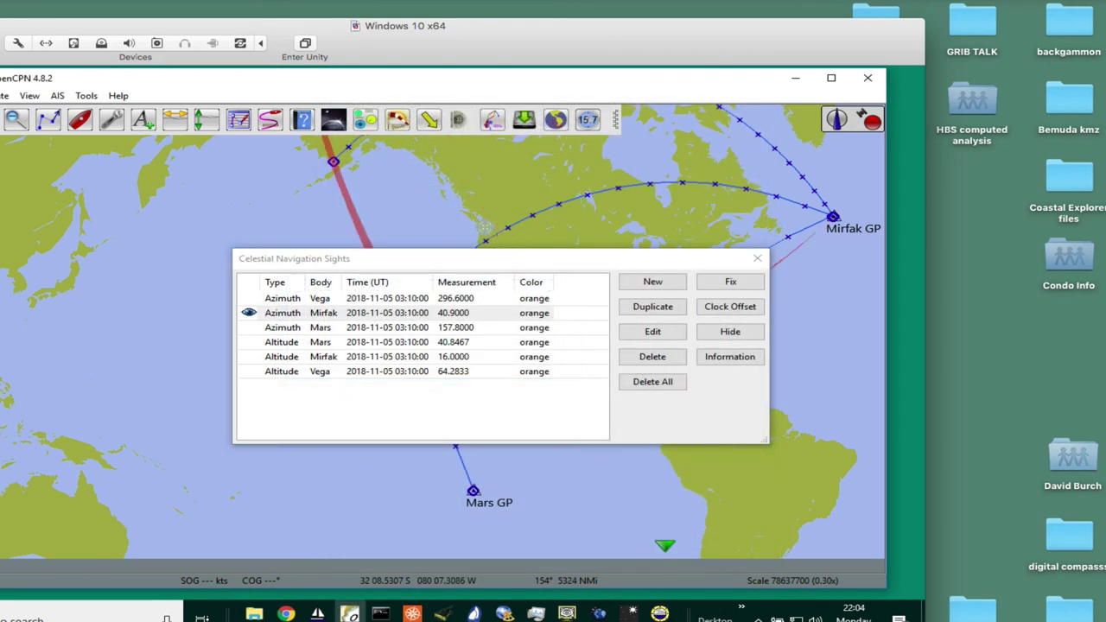